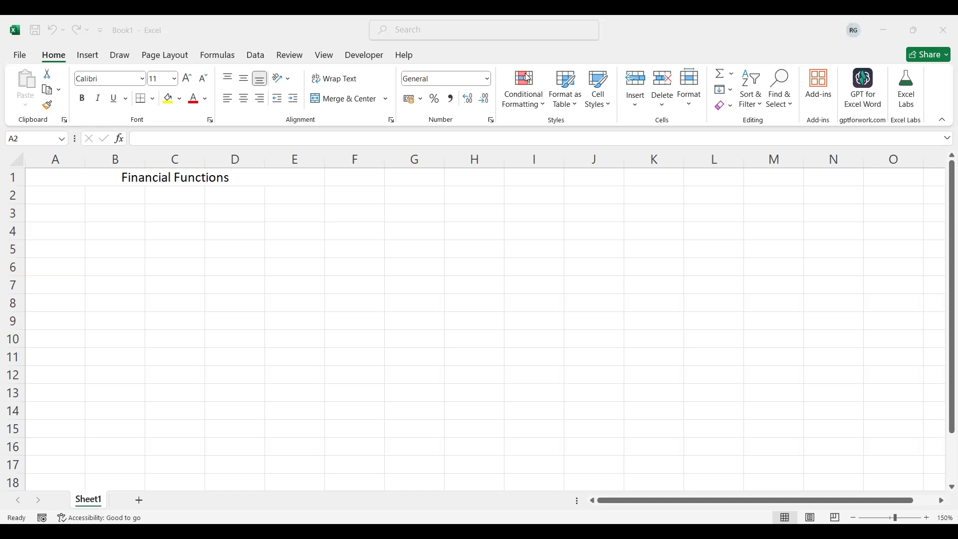
Enter the label "Loan Amount" in A3 and the value 1000000 in B3
left_click(66, 214)
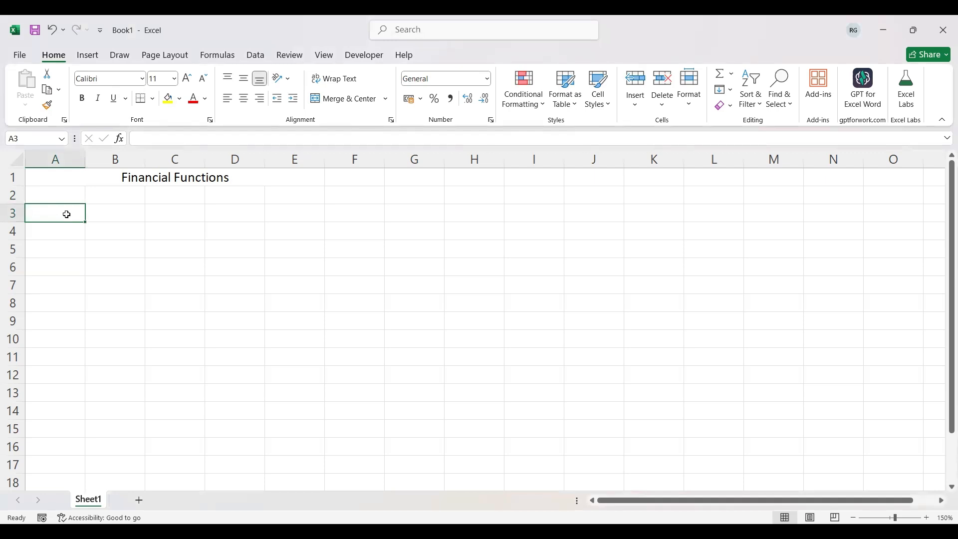
type("Loa")
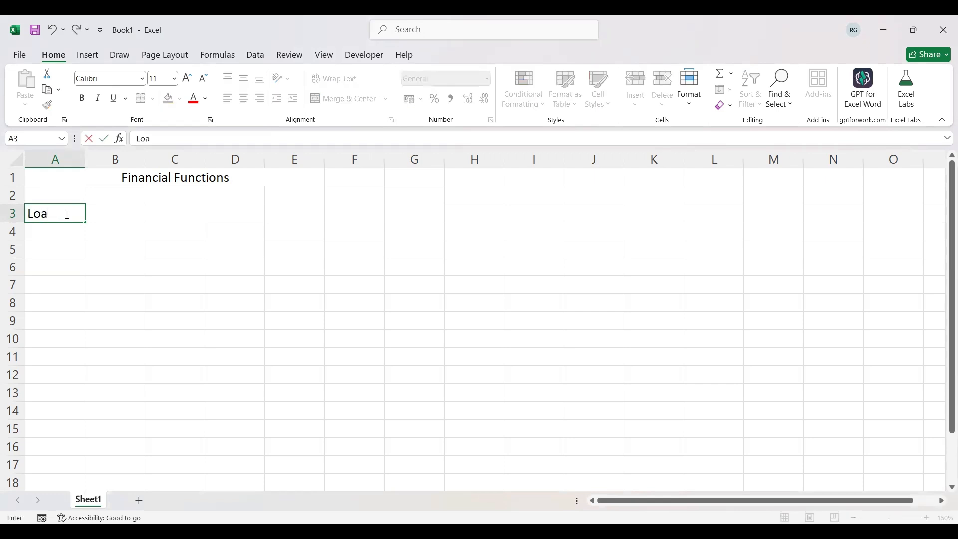
type("n Amount")
key("Tab")
type("100000")
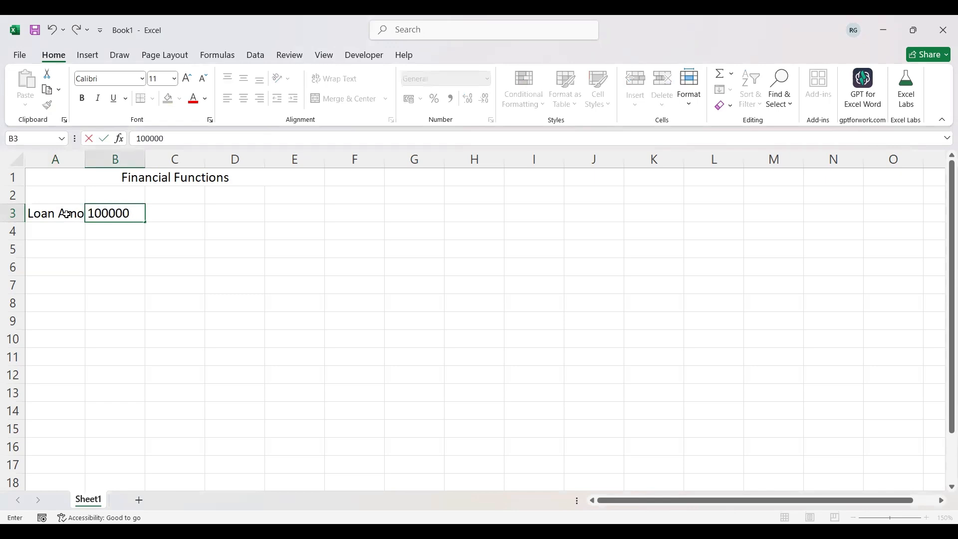
type("0")
key("Return")
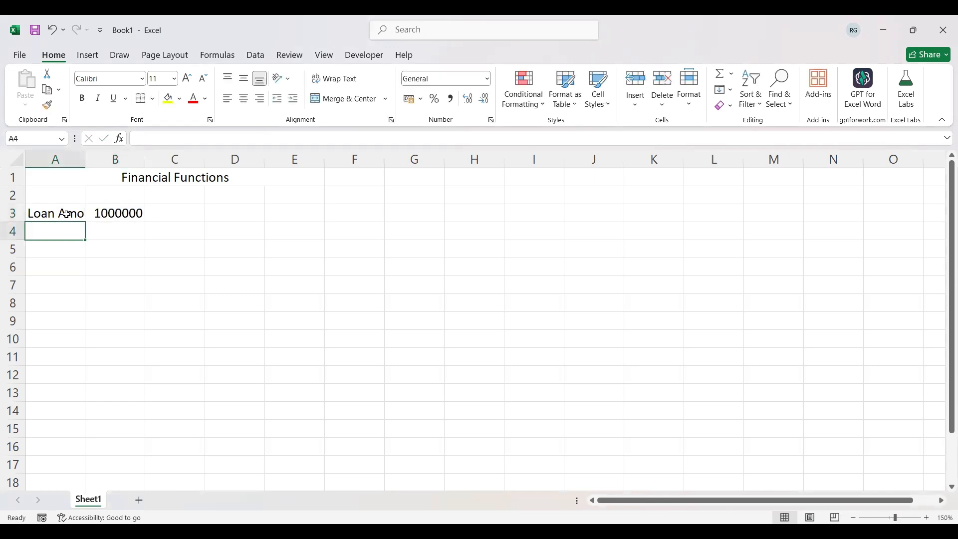
Apply the rupee Accounting number format to the loan amount in B3 and autofit column A to its contents
left_click(121, 216)
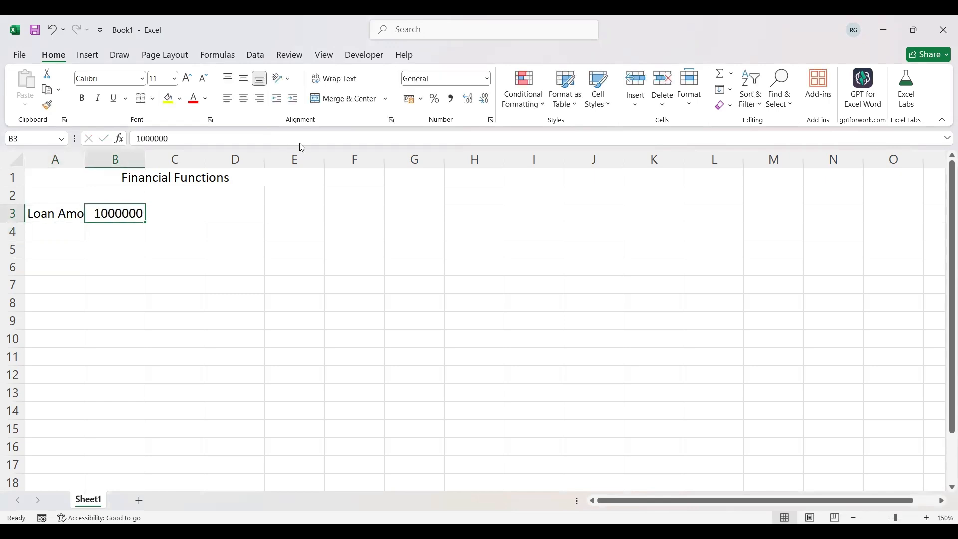
left_click(408, 99)
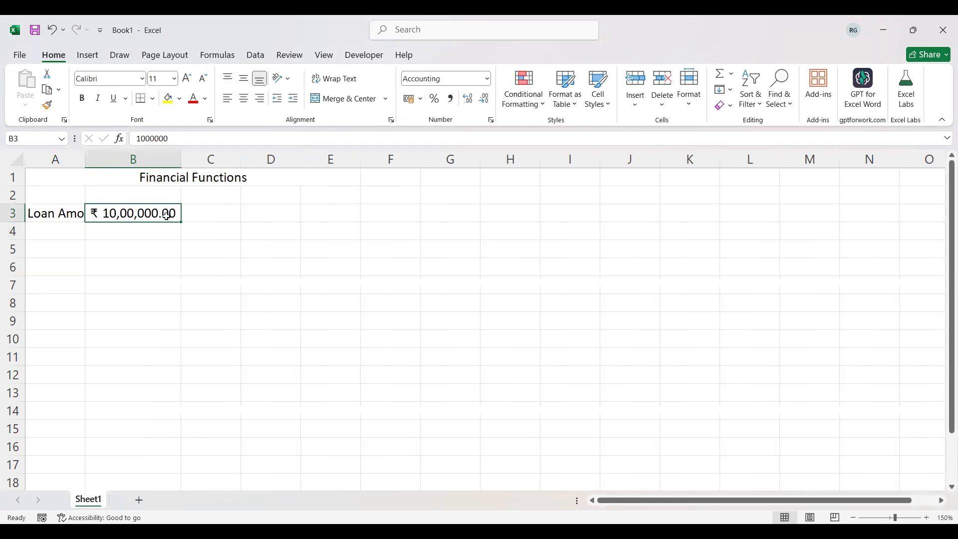
double_click(87, 154)
Enter the label "Rate %" in A4 and the value 11.55% in B4
left_click(84, 235)
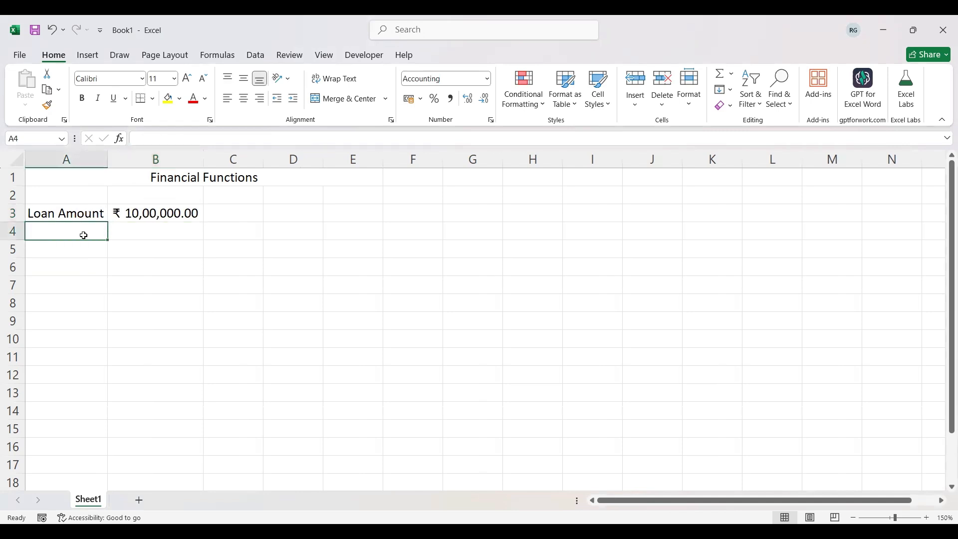
type("Rate %")
key("Tab")
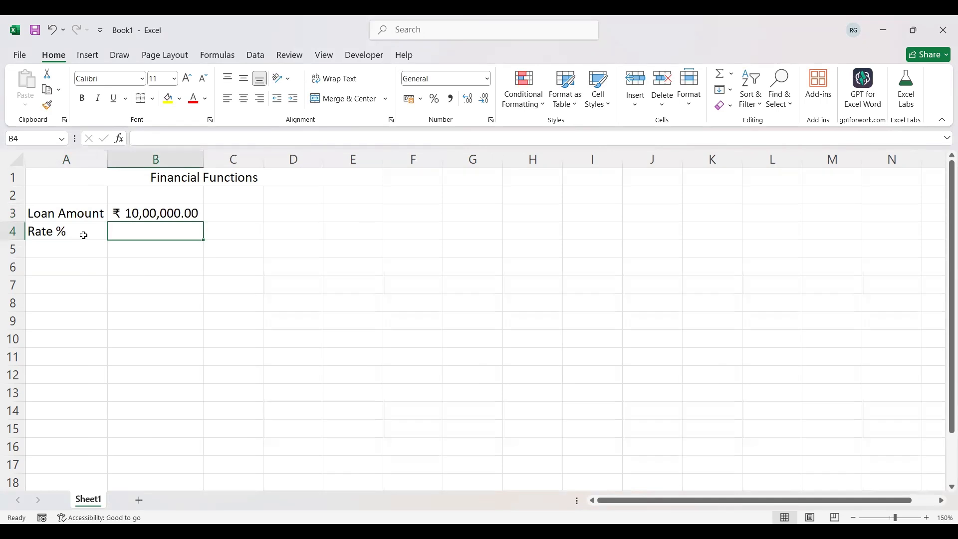
type("11.")
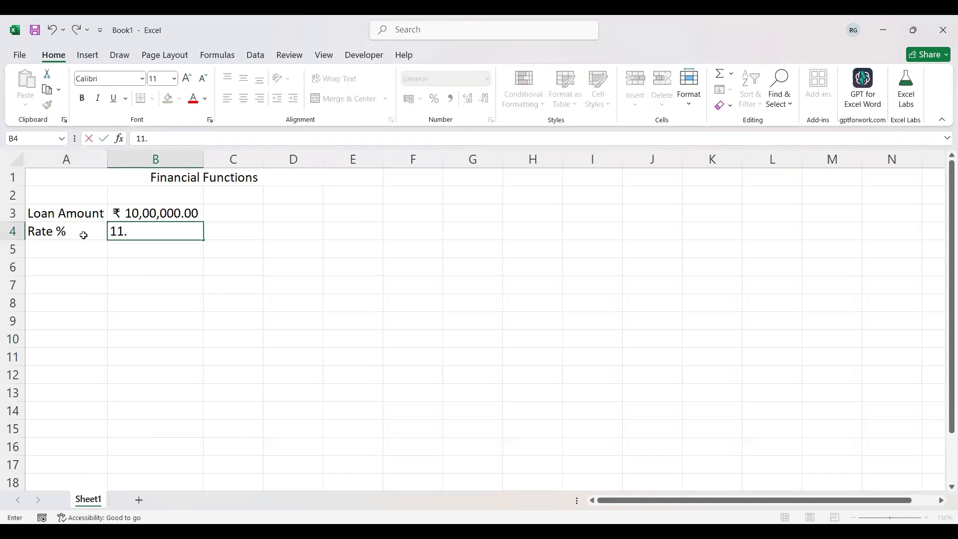
type("55%")
key("Return")
Enter the label "Tenure" in A5 with the value 10 in B5, and the label "EMI" in A7
type("Tenure")
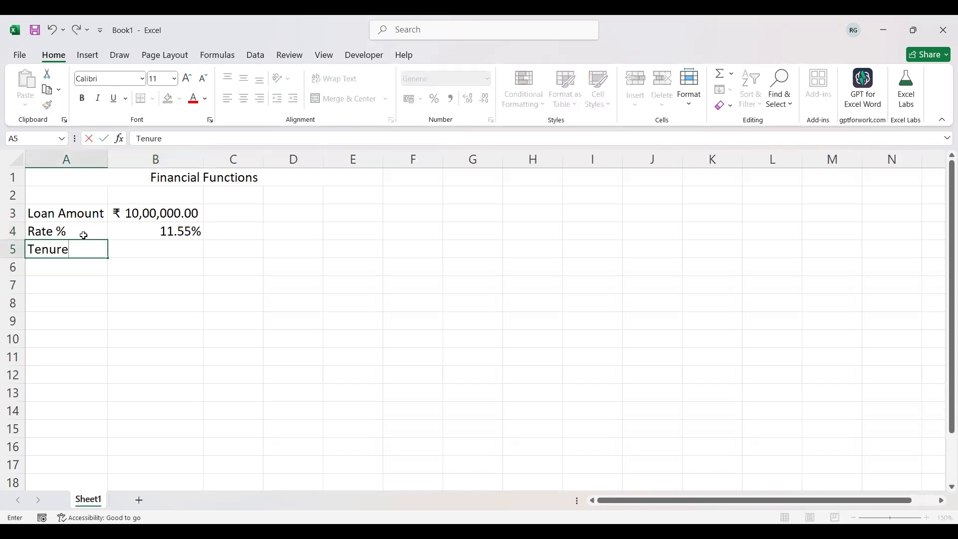
key("Tab")
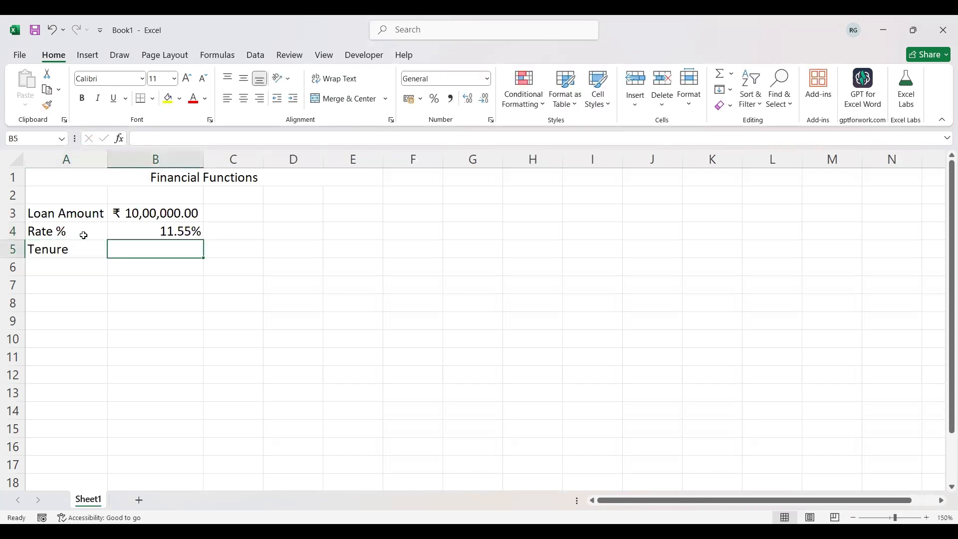
type("10")
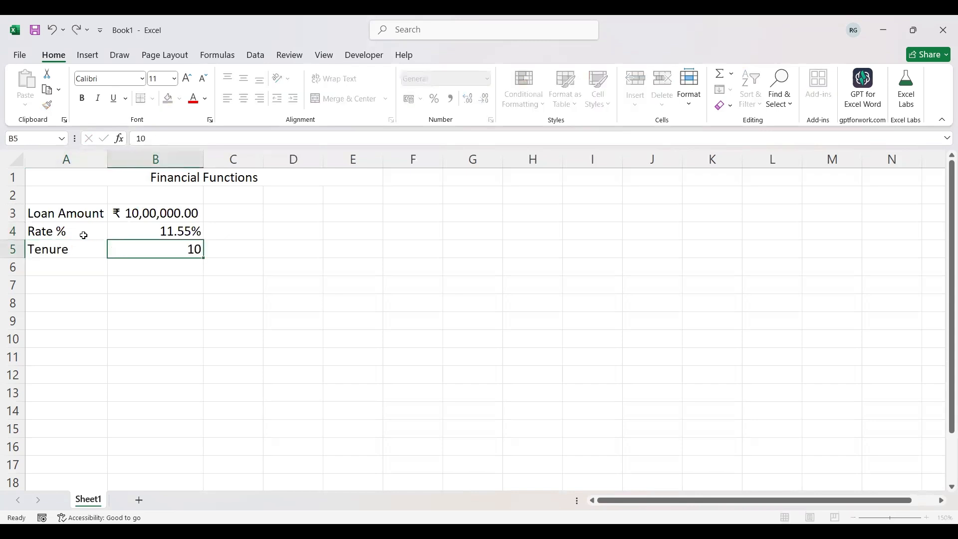
key("Return")
key("Return")
type("EMI")
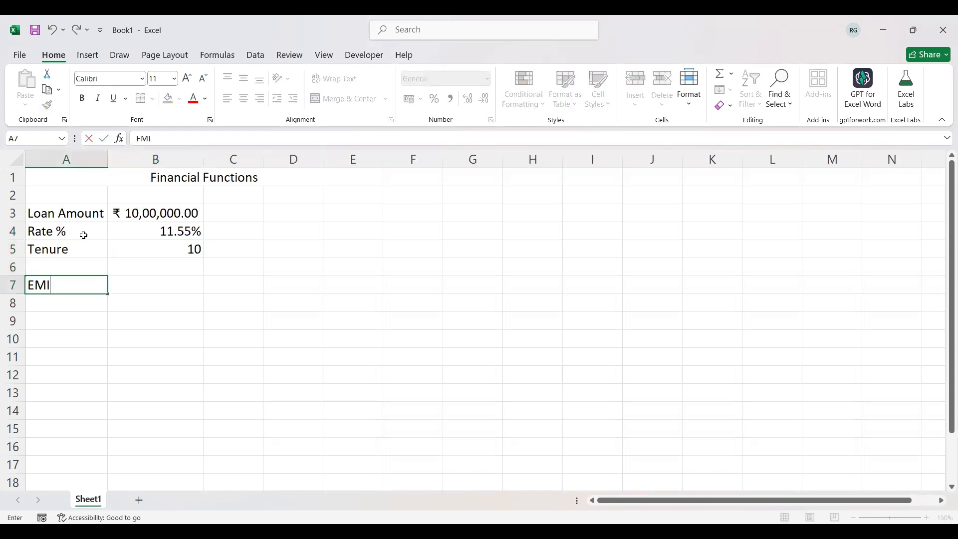
Add the argument names PV, Rate and NPER in C3, C4 and C5 beside the loan values
key("Up")
key("Up")
key("Up")
key("Up")
key("Right")
key("Right")
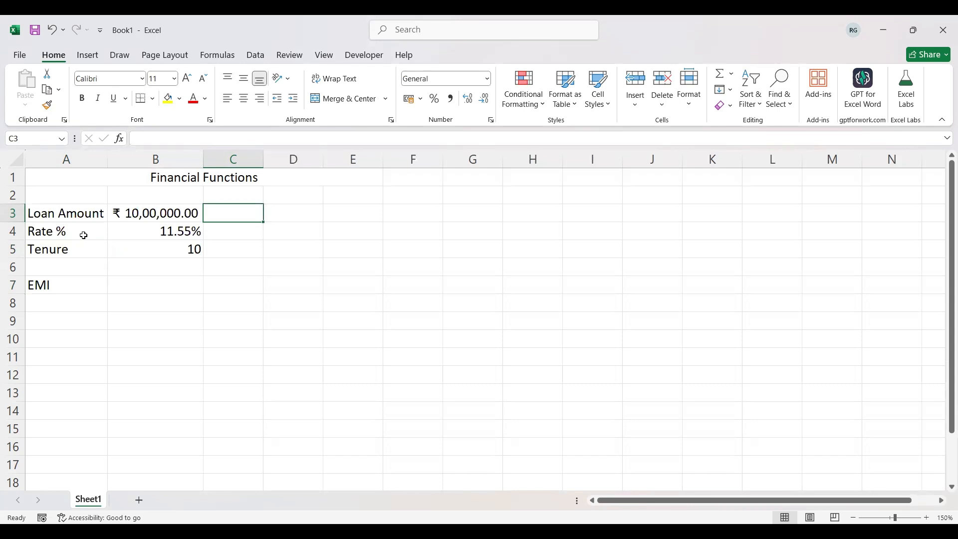
type("PV")
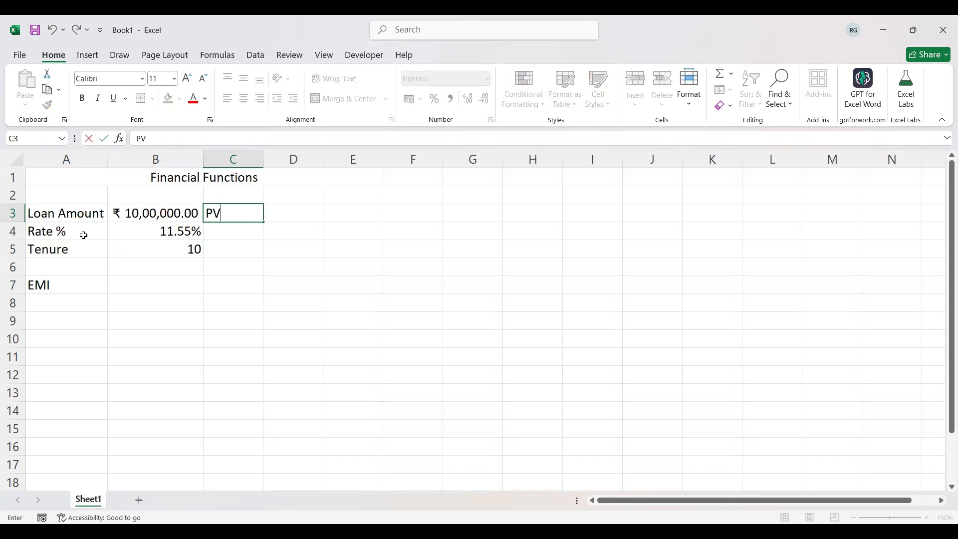
key("Return")
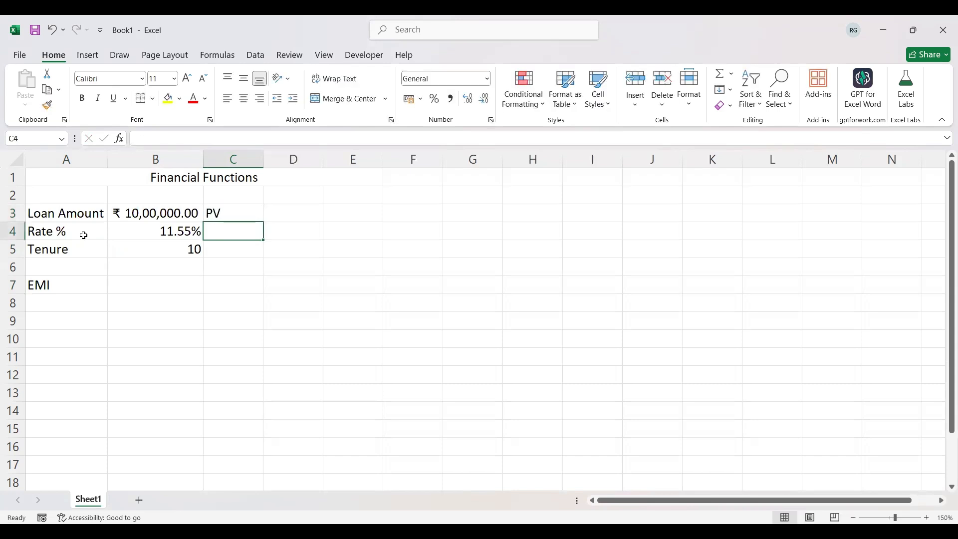
type("Rate")
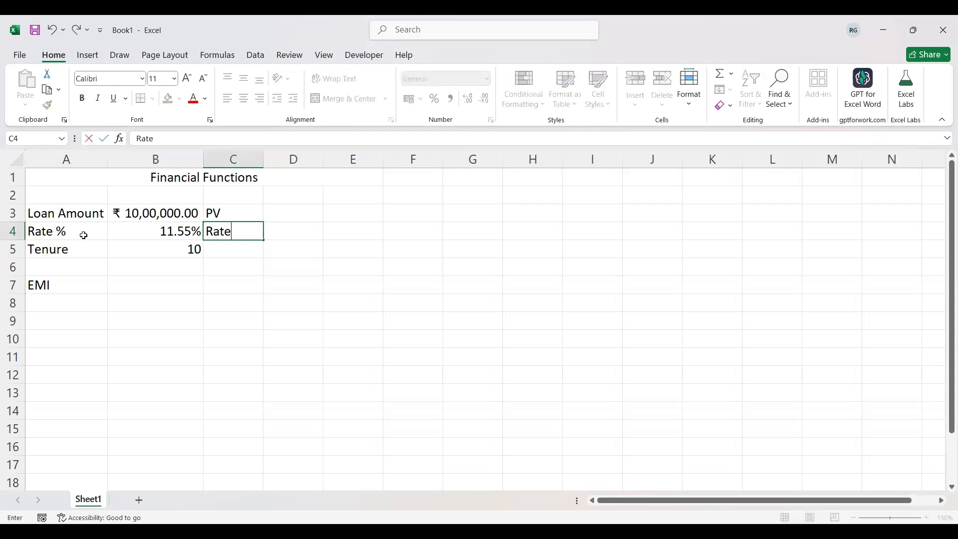
key("Return")
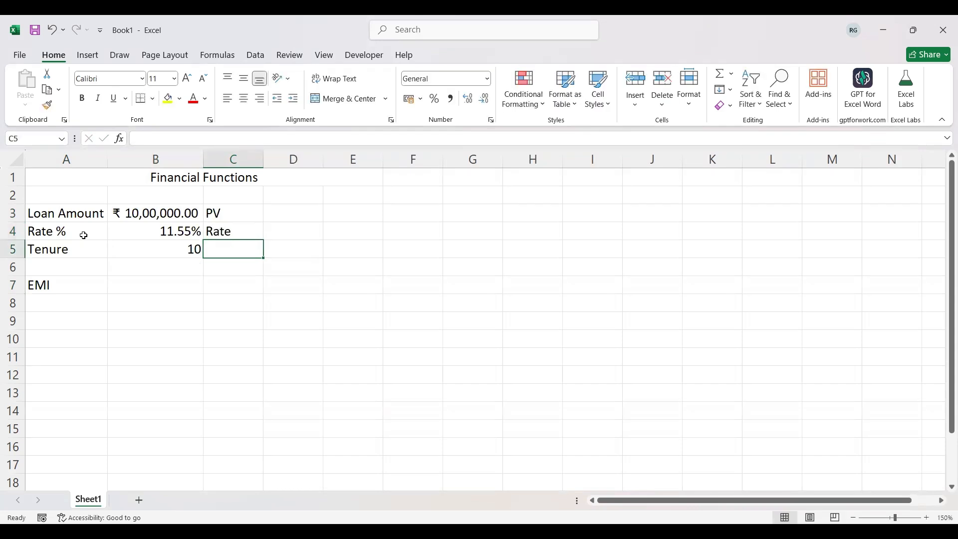
type("NPER")
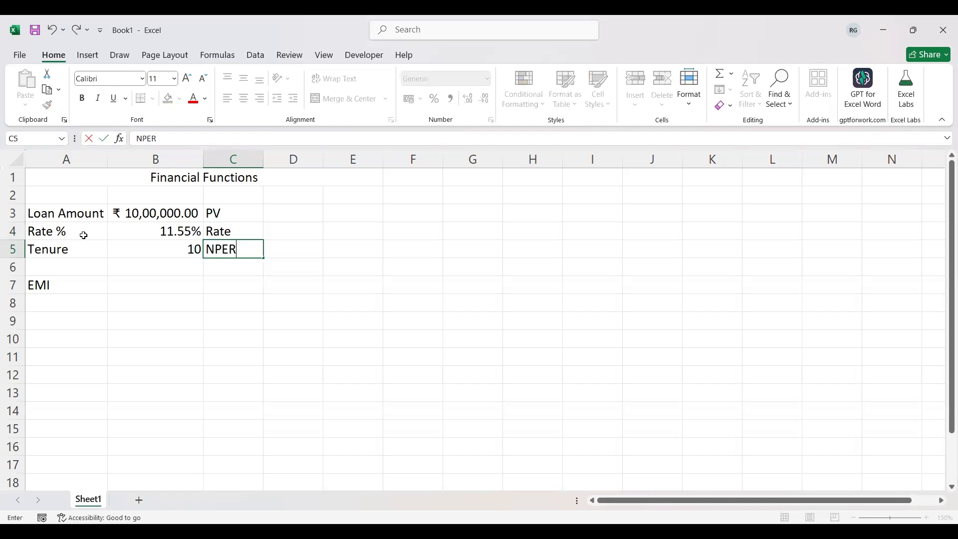
key("Return")
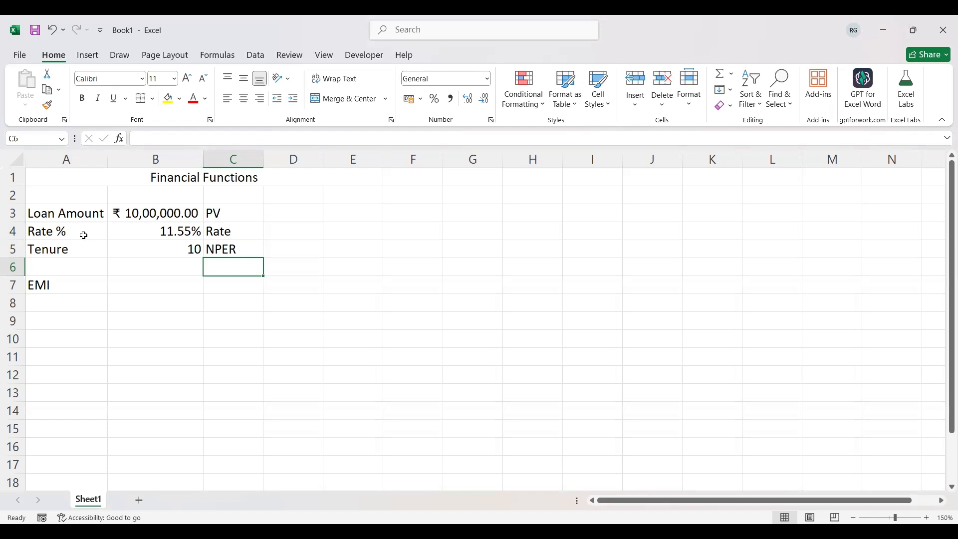
Enter the function name PMT in C7 on the EMI row
key("Down")
type("PMT")
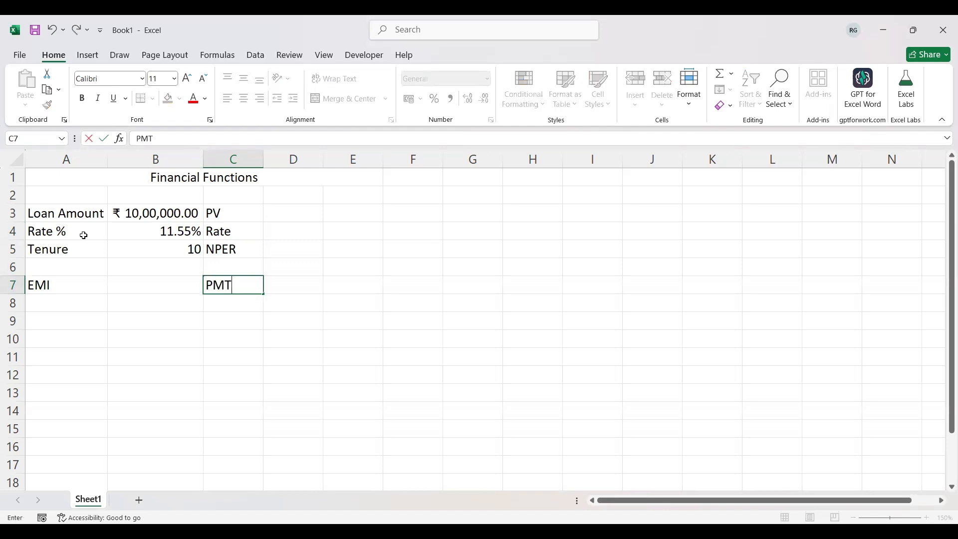
key("Return")
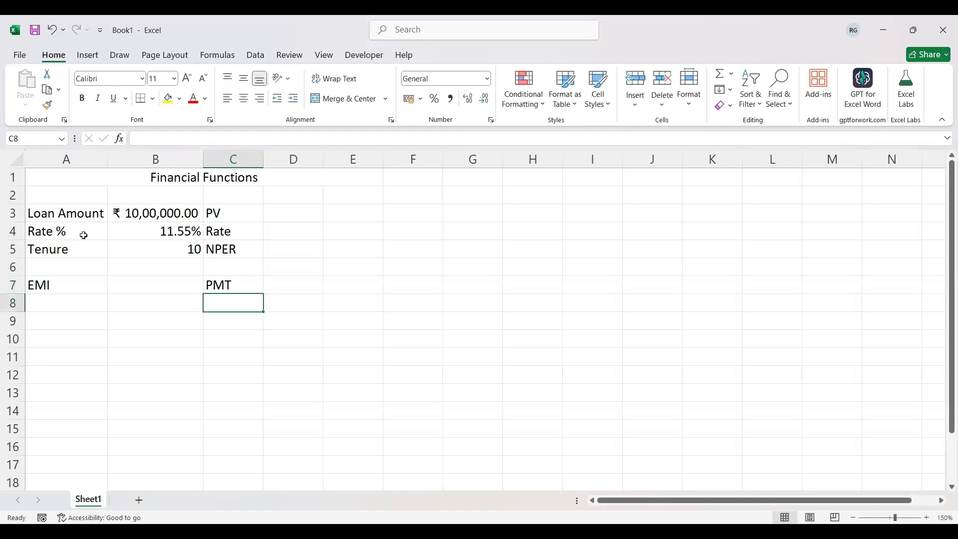
Begin a PMT formula in B7 with B4/12 as the rate and B5*12 as the number of periods
key("Up")
key("Left")
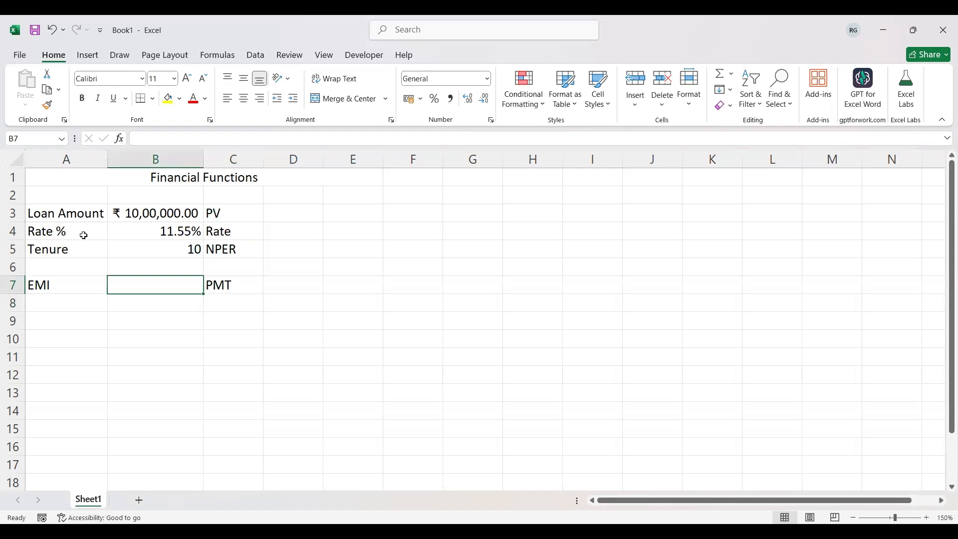
type("=p")
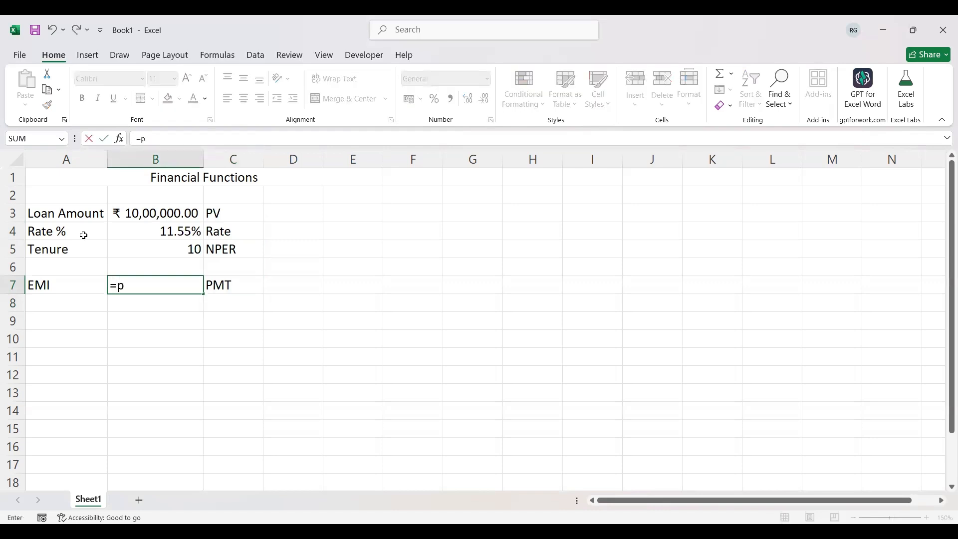
type("mt(")
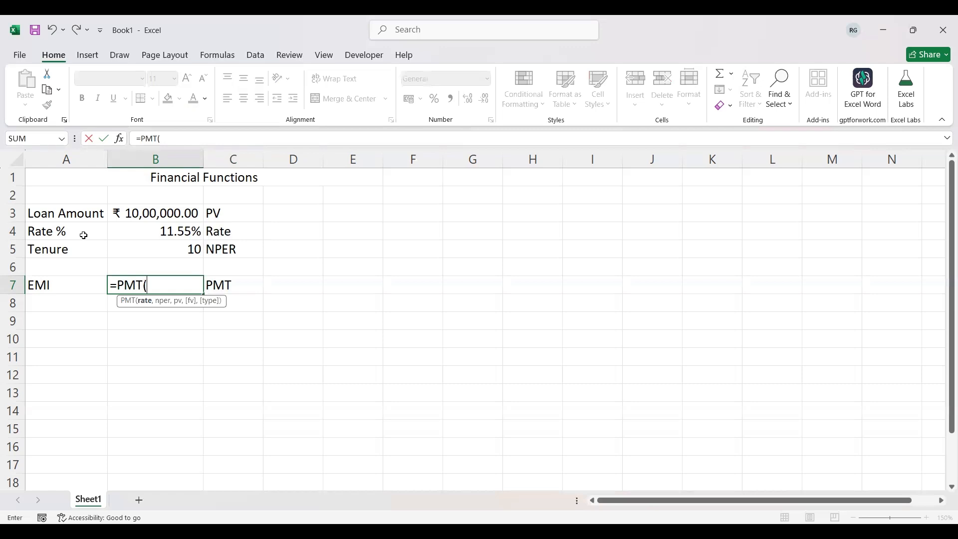
left_click(137, 235)
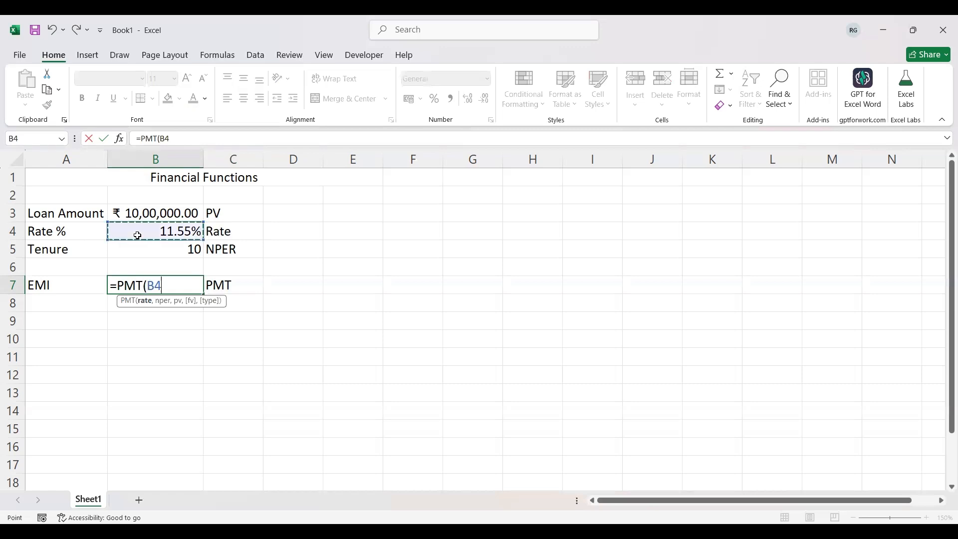
type("/12")
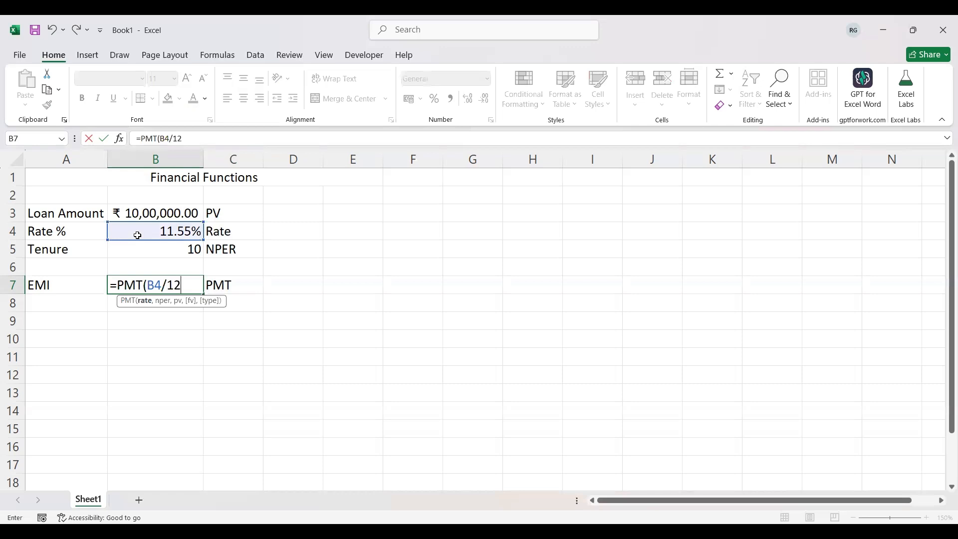
type(",")
left_click(163, 245)
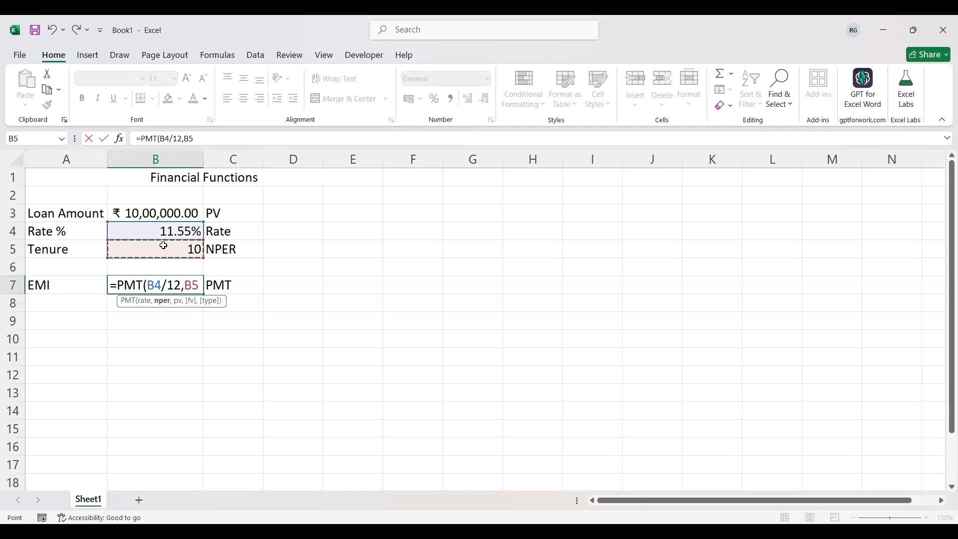
type("*12")
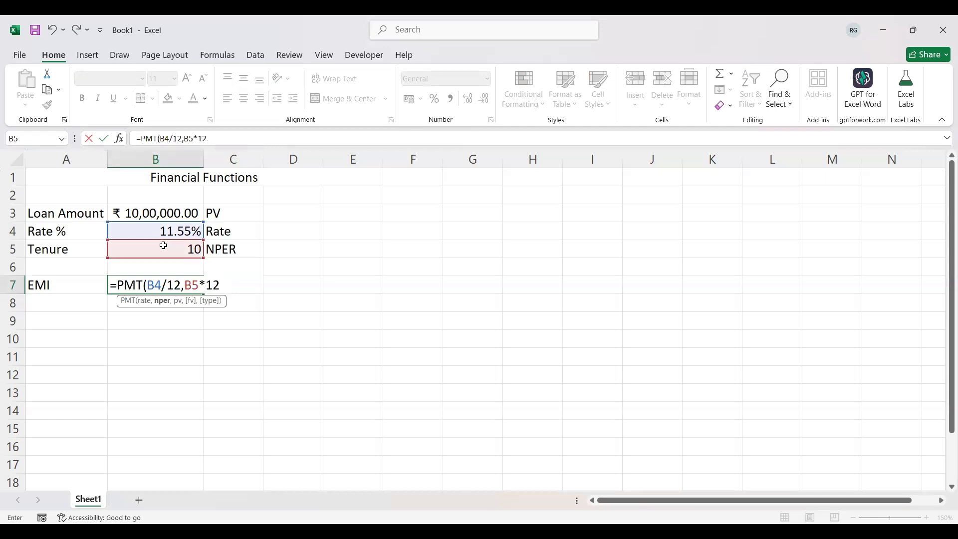
Complete the PMT formula in B7 with -B3 as the present value, omitting the optional fv and type arguments
type(",-")
left_click(168, 215)
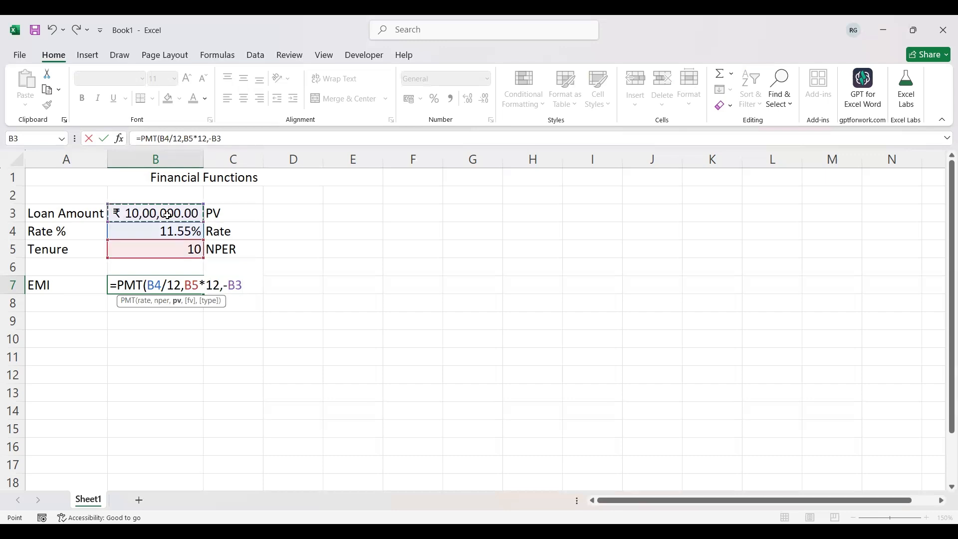
type(",")
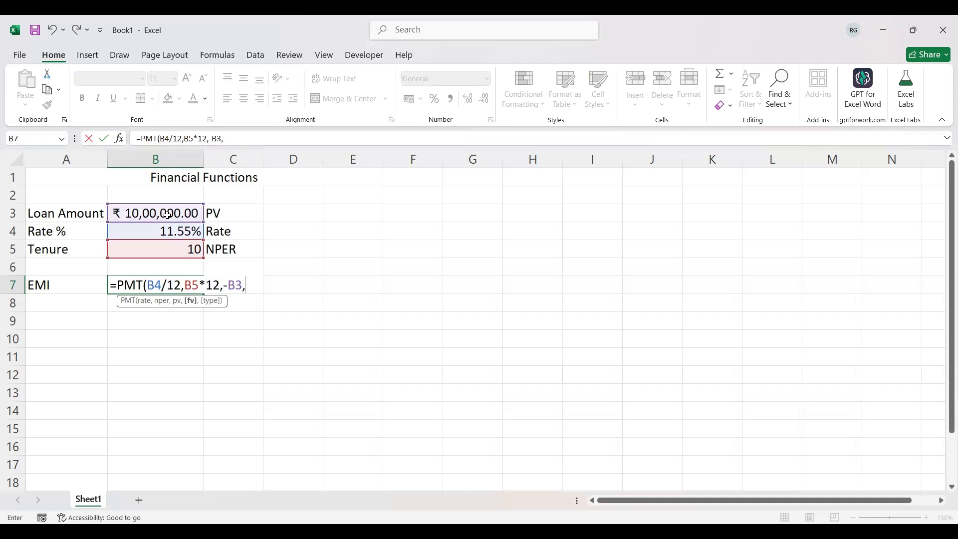
type(",")
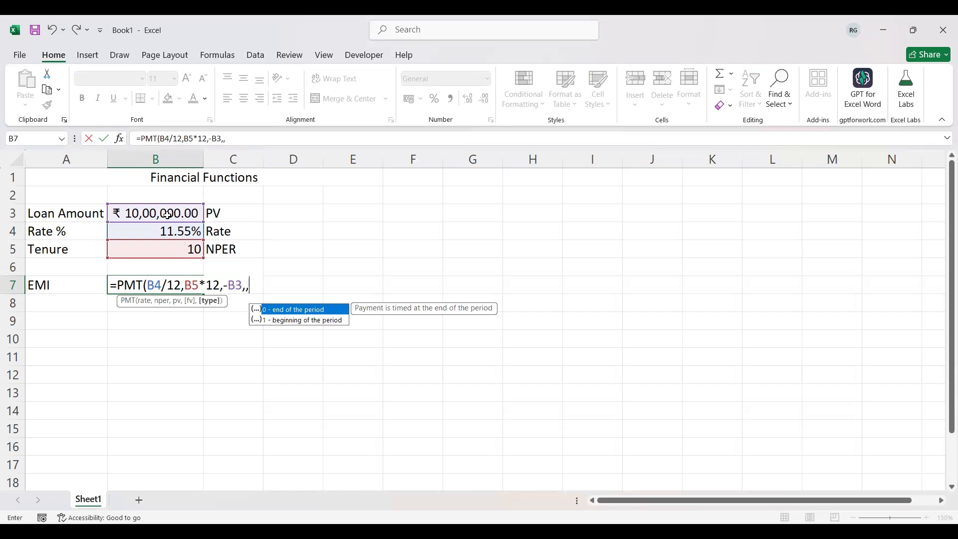
key("BackSpace")
key("BackSpace")
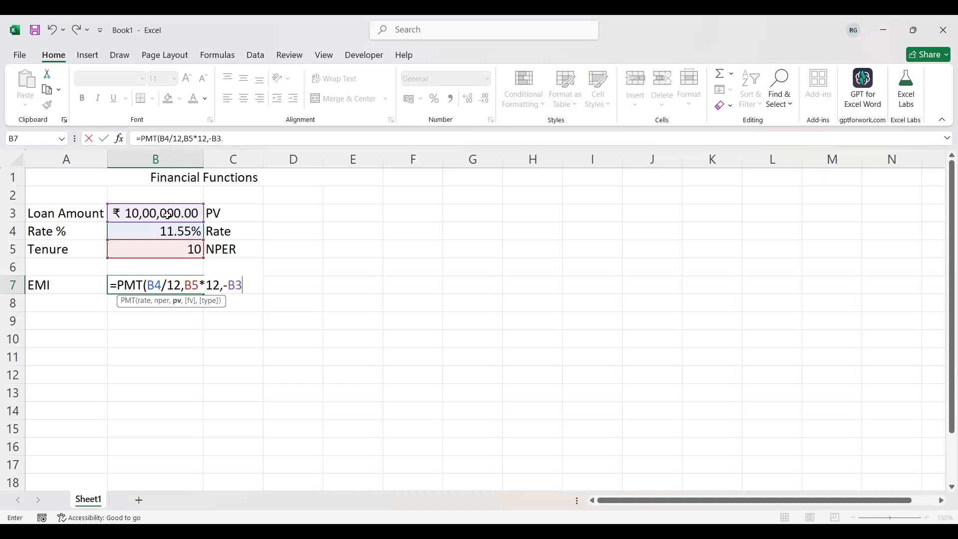
type(")")
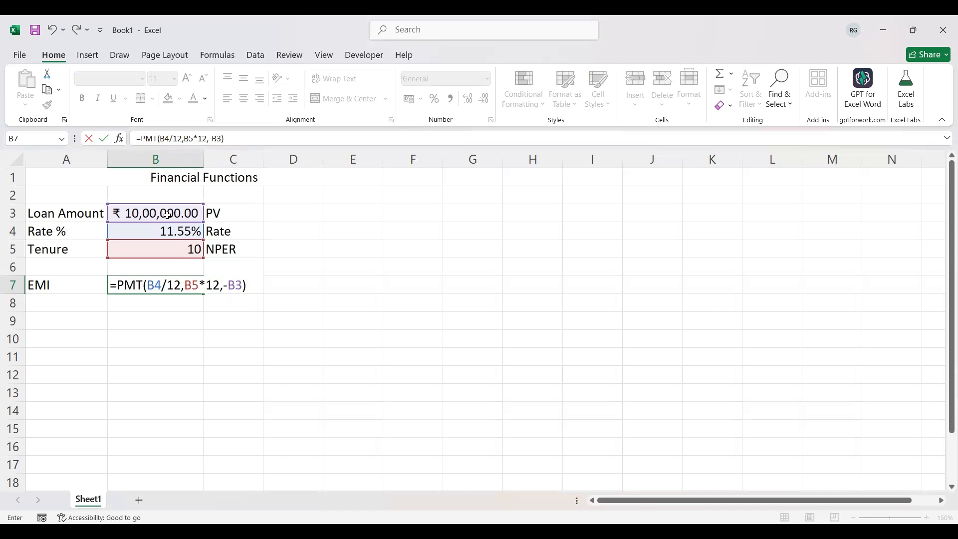
key("Return")
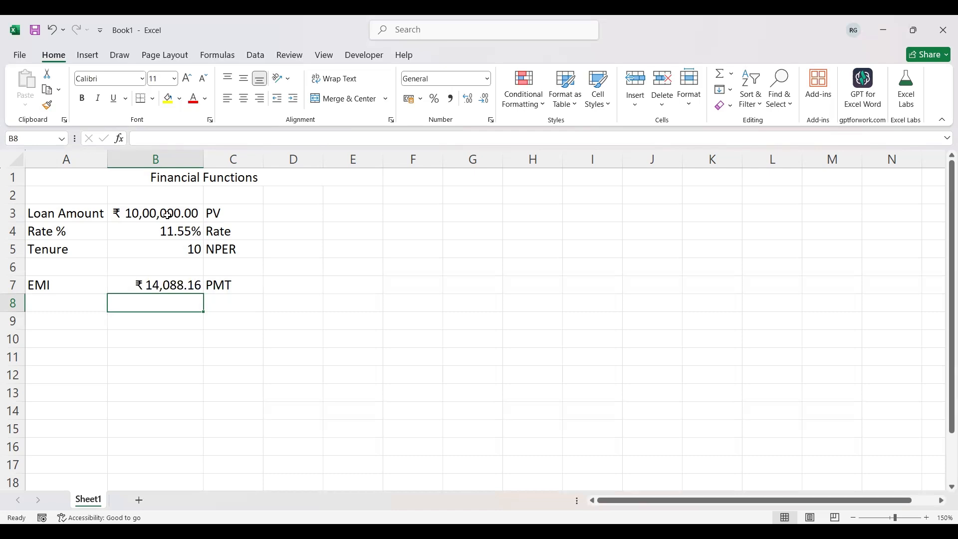
Enter the column heading Months in A9, below the EMI row
key("Down")
key("Left")
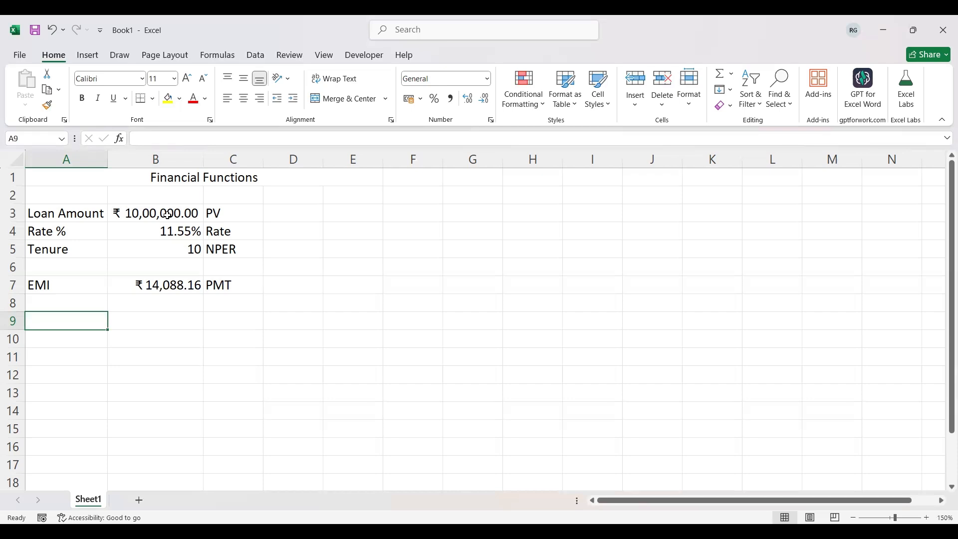
type("Month")
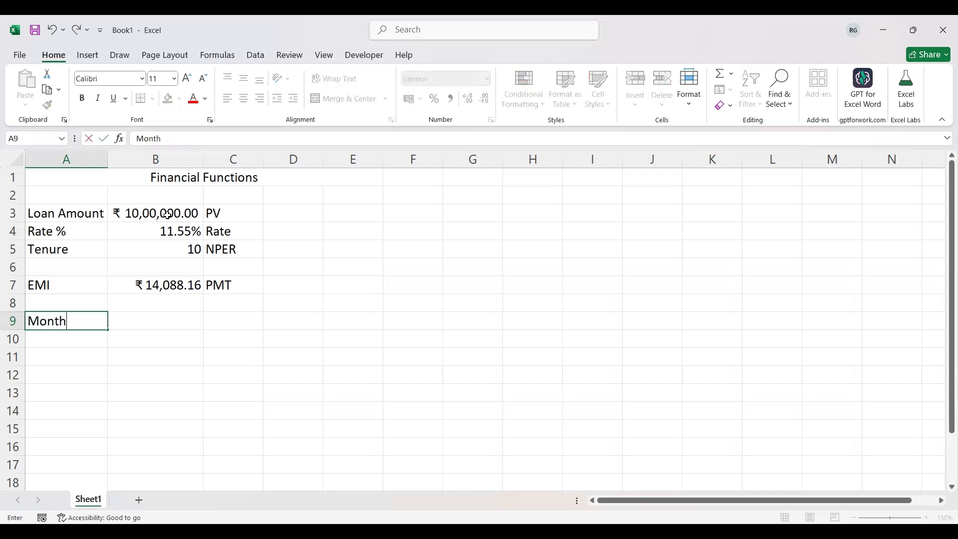
type("s")
key("Tab")
Enter the column heading Principal PMT in B9, with PMT fully capitalised
type("Pripc")
key("BackSpace")
key("BackSpace")
key("BackSpace")
type("in")
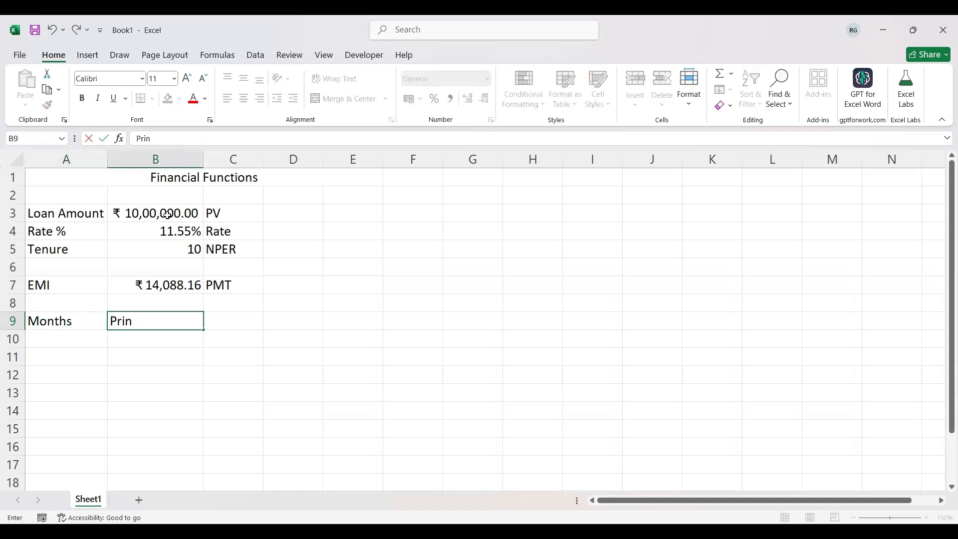
type("cipal PMt")
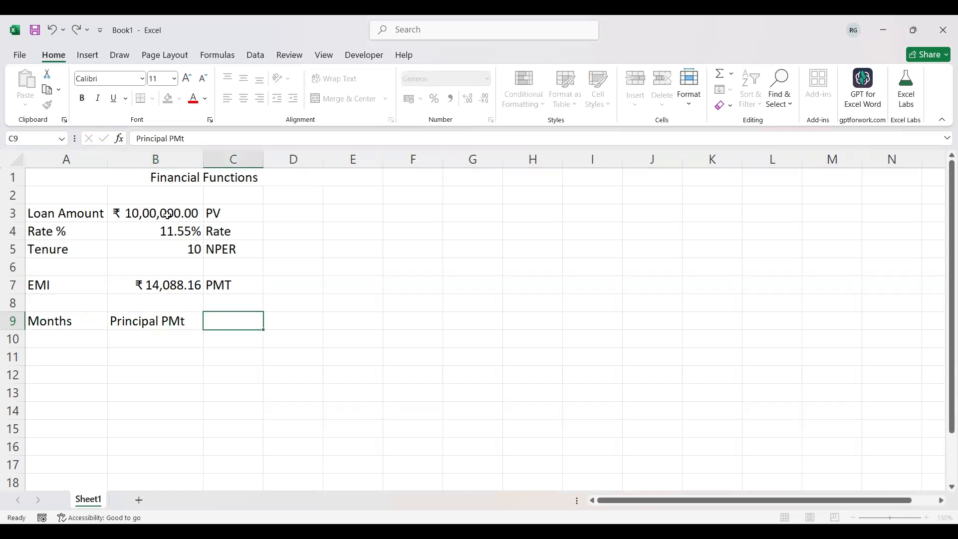
key("Tab")
key("Left")
key("F2")
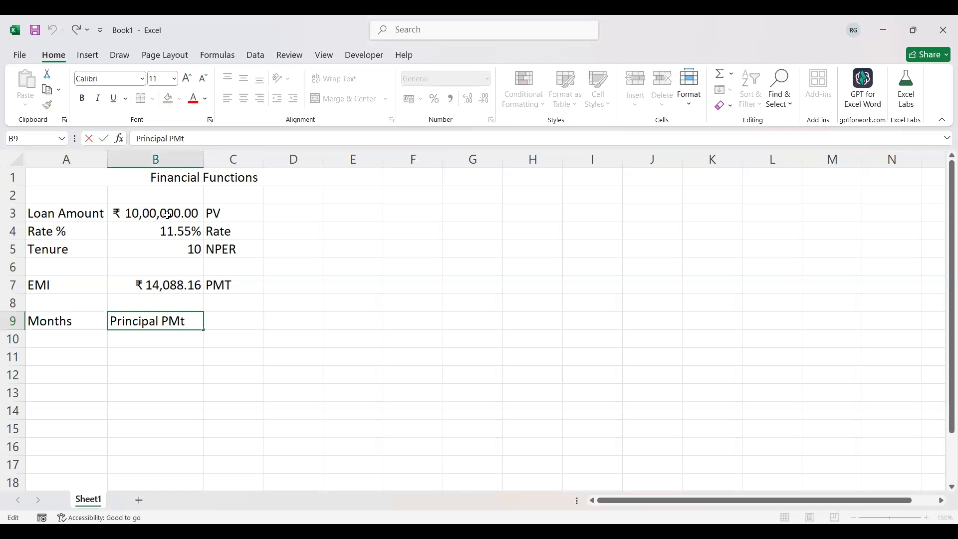
key("BackSpace")
type("T")
key("Tab")
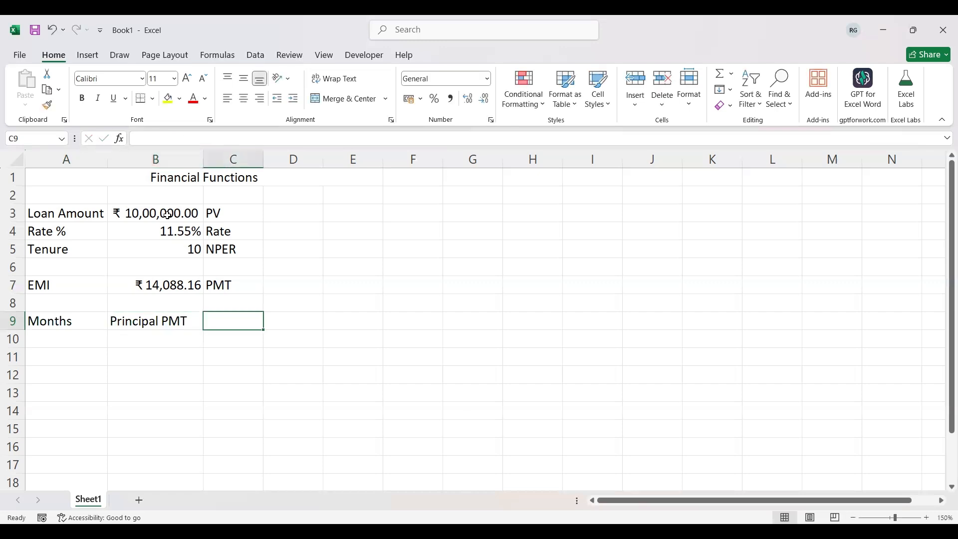
Enter the column heading Interest PMT in C9
type("Intere")
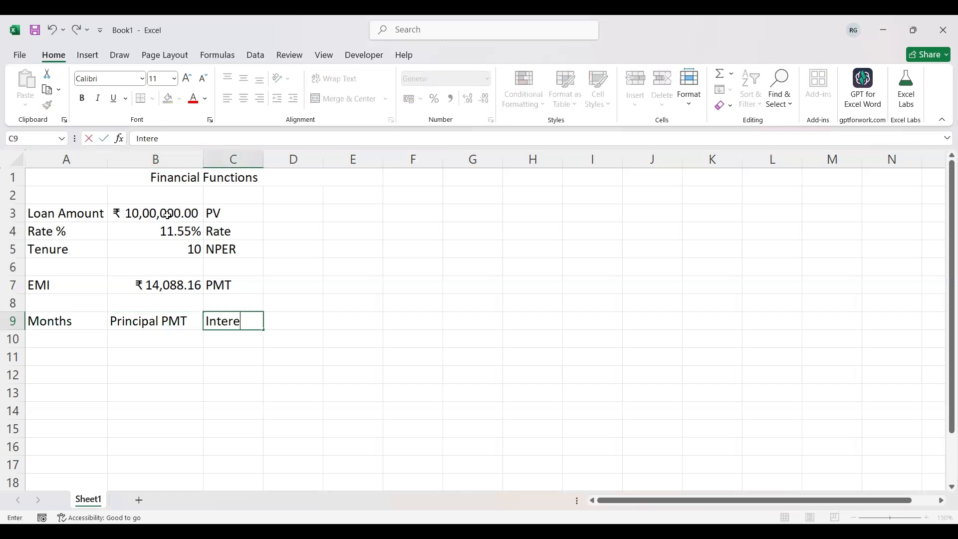
type("st PM")
key("Left")
key("F2")
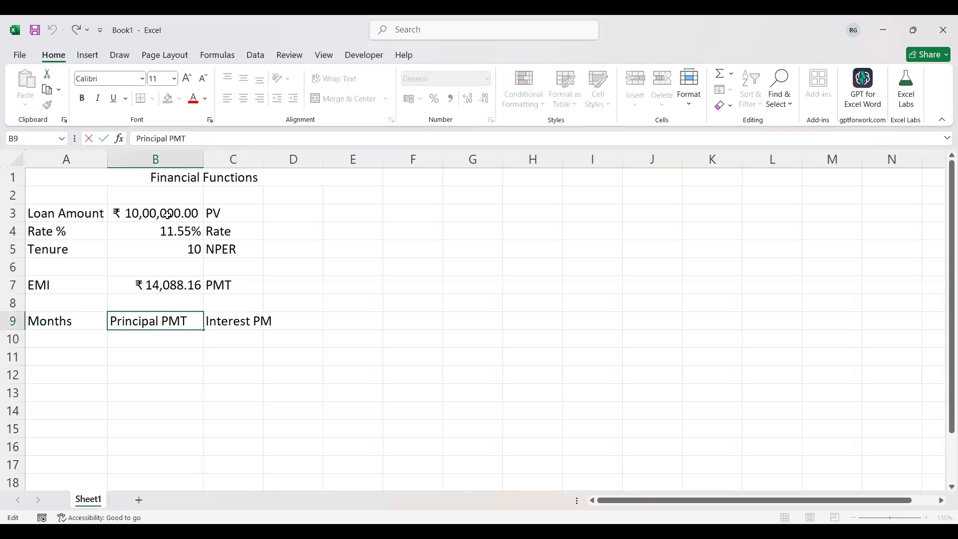
key("Escape")
key("Right")
key("F2")
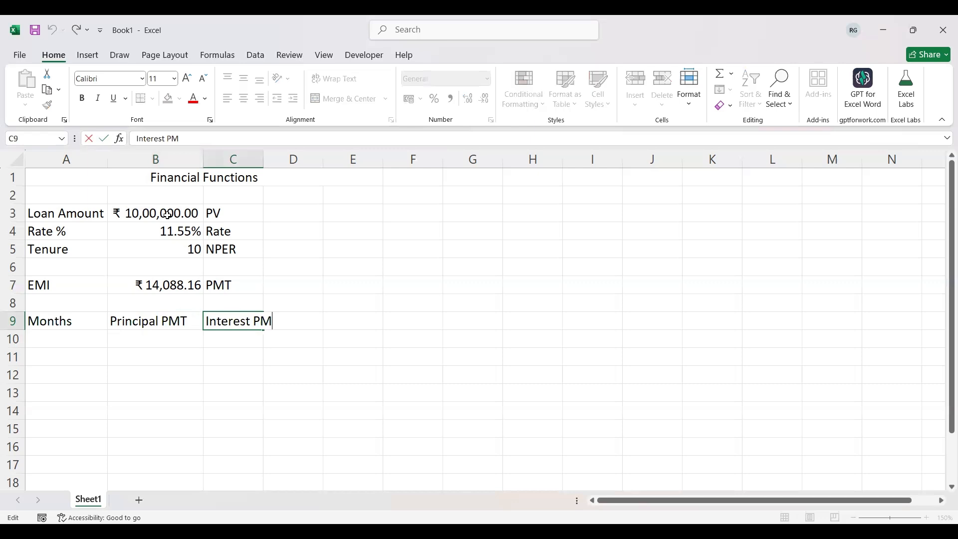
type("T")
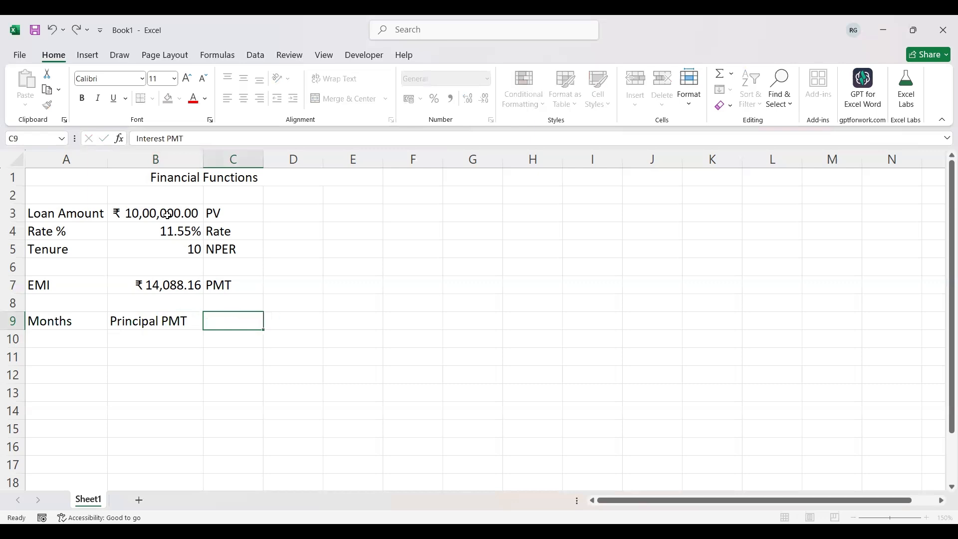
key("Return")
Number the months under the Months heading from 1 to 120 as a filled series in A10:A129
key("Left")
key("Left")
type("1")
key("Return")
type("2")
key("Return")
key("Up")
key("Up")
key("shift+Down")
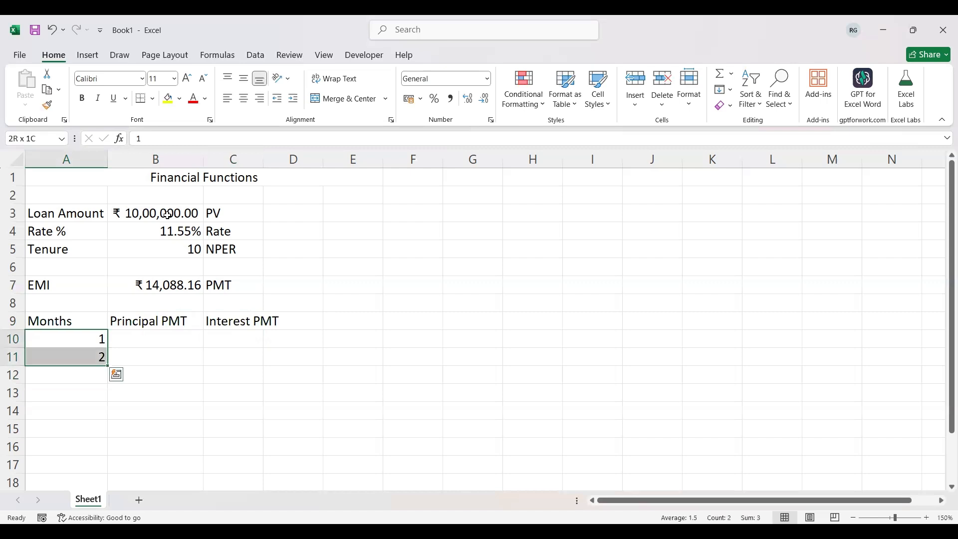
left_click_drag(107, 367, 98, 402)
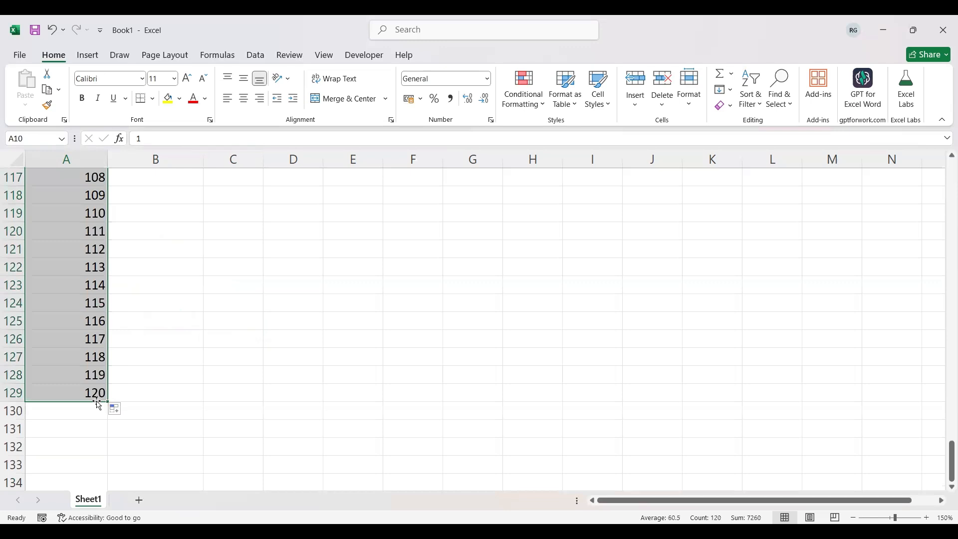
Begin a PPMT formula in B10 with B4/12 as the rate argument
key("Up")
key("Up")
key("Up")
key("Up")
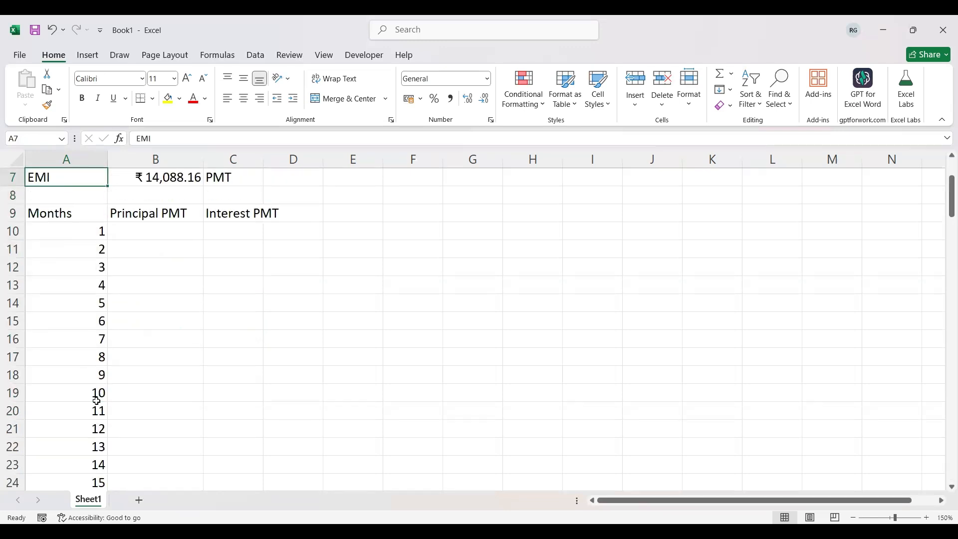
key("Up")
key("Up")
key("Down")
key("Down")
key("Down")
key("Down")
key("Down")
key("Down")
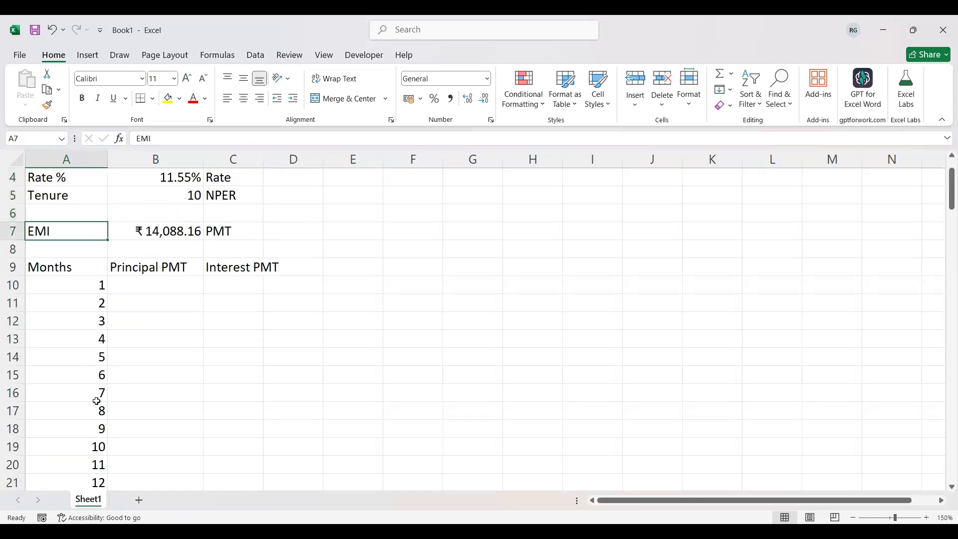
key("Right")
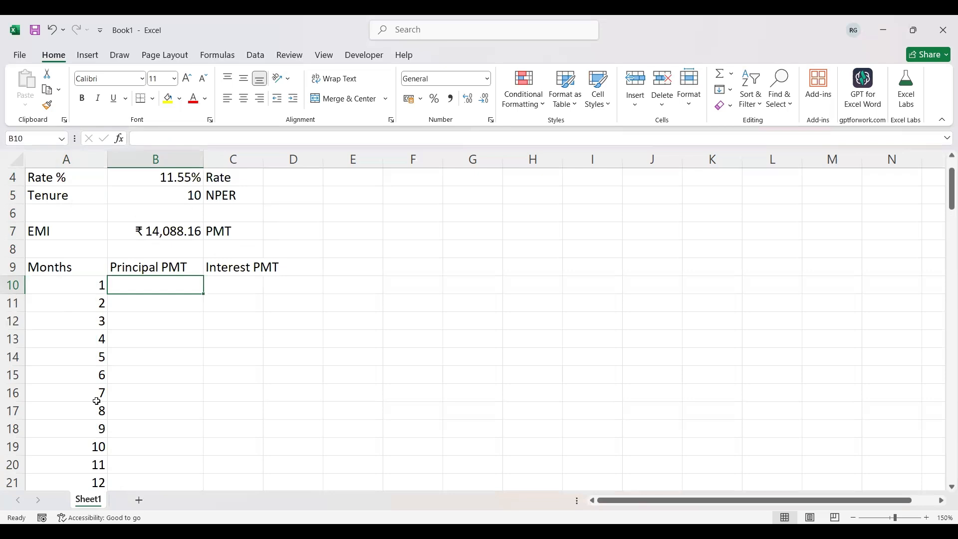
type("=pp")
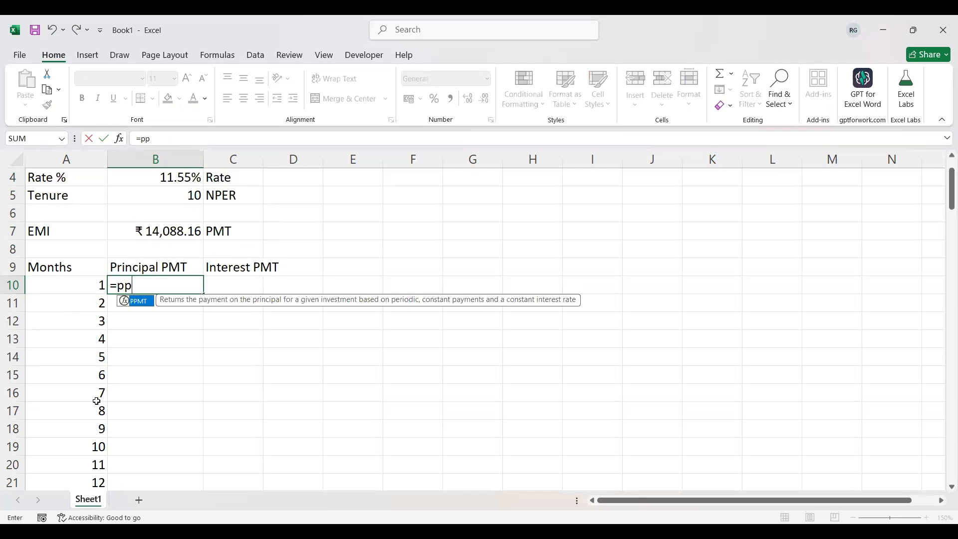
key("Tab")
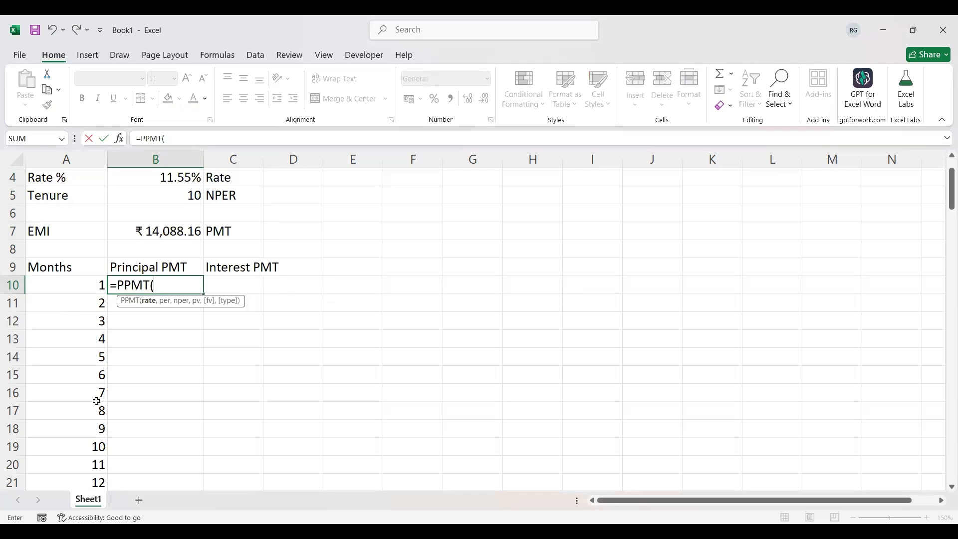
key("Up")
key("Up")
key("Up")
key("Up")
key("Up")
key("Up")
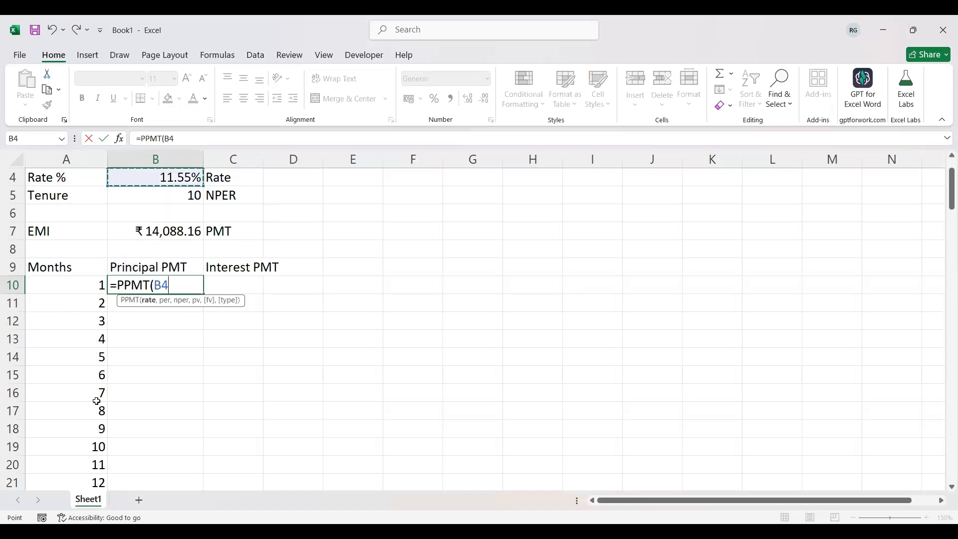
type("/12")
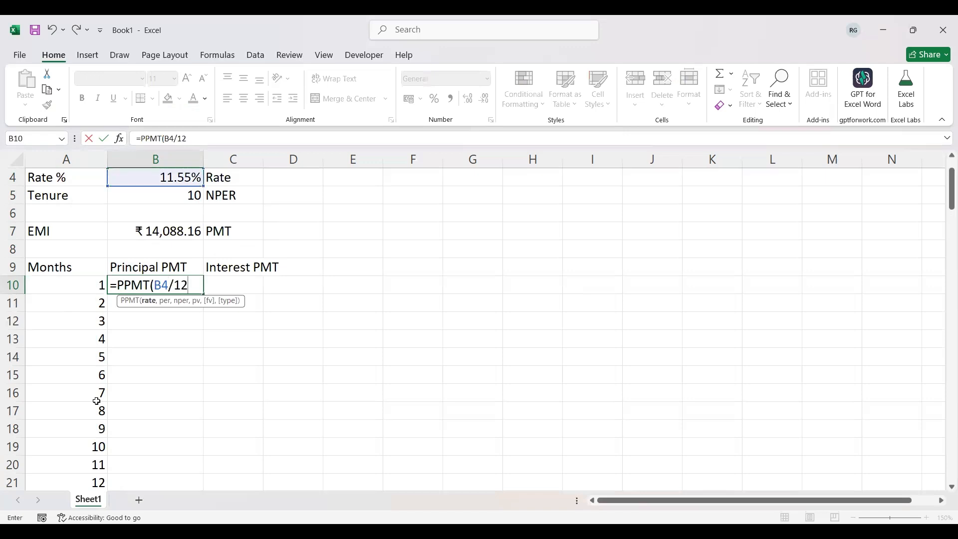
Add A10 as the period argument of the PPMT formula and make its rate reference absolute as $B$4
type(",")
key("Left")
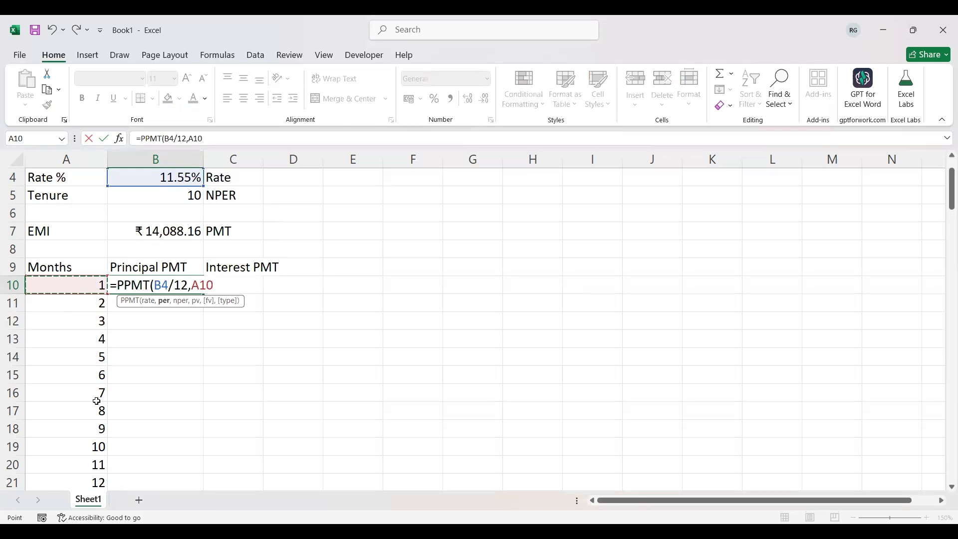
left_click(157, 285)
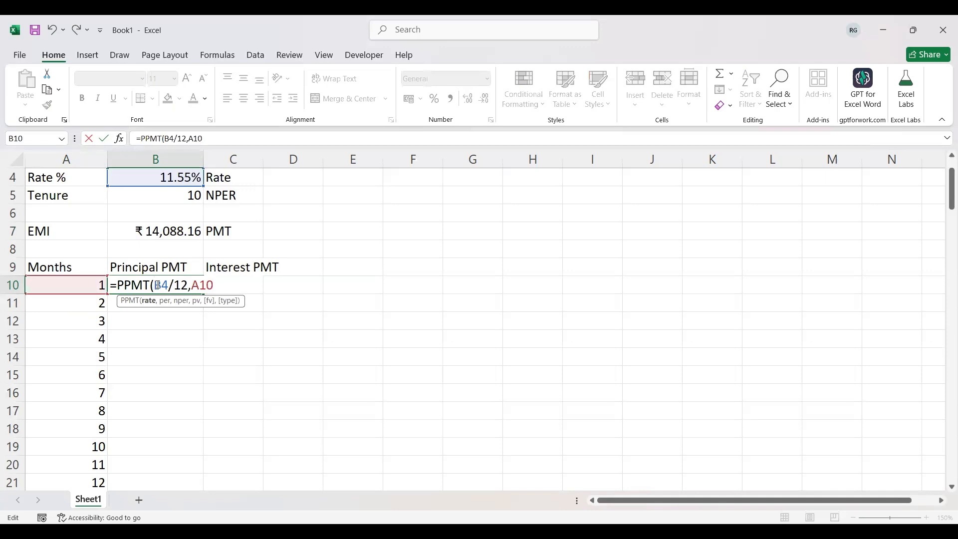
key("F4")
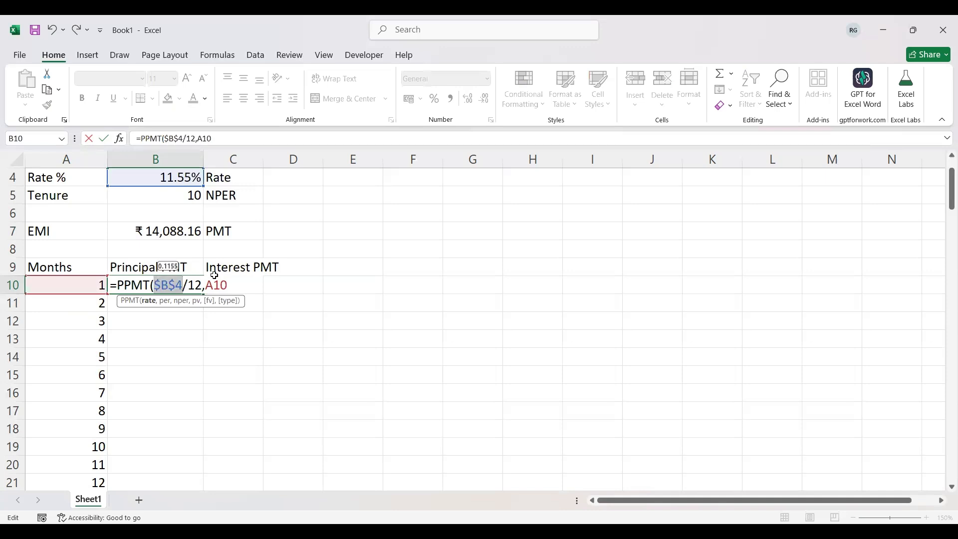
left_click(237, 283)
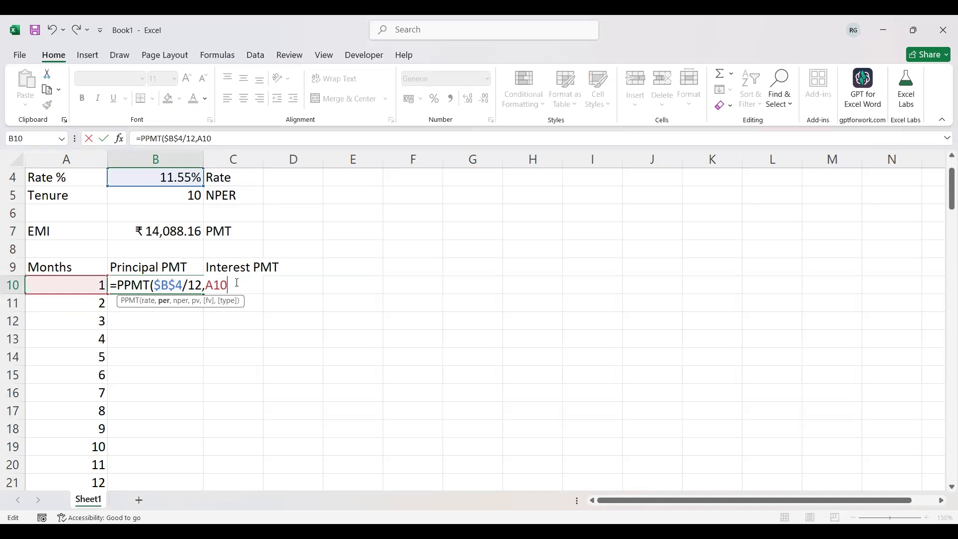
Add $B$5*12 as the number of periods in the B10 PPMT formula
type(",")
left_click(191, 197)
key("F4")
type("*")
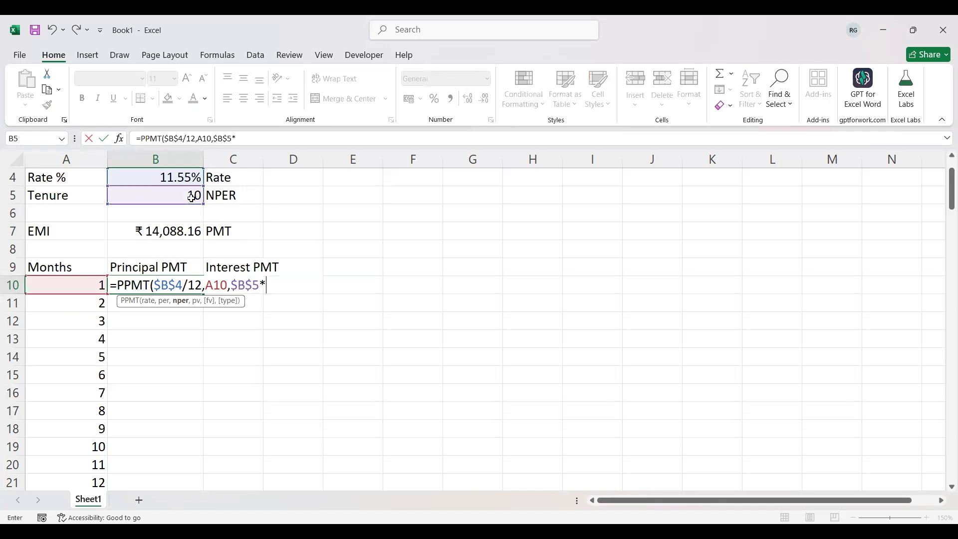
type("12,-")
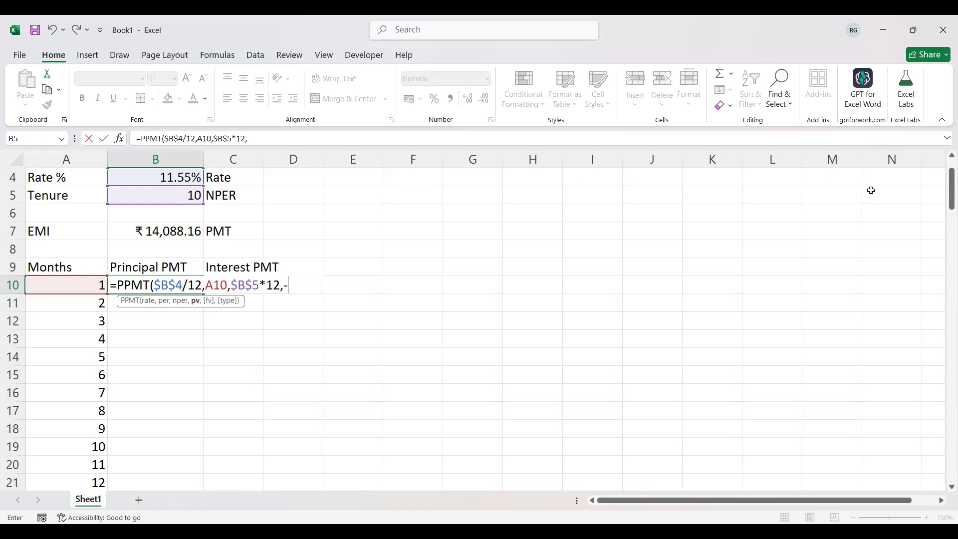
Complete the B10 PPMT formula with -$B$3 as the present value and fill it down through B129
scroll(945, 161, "up", 1)
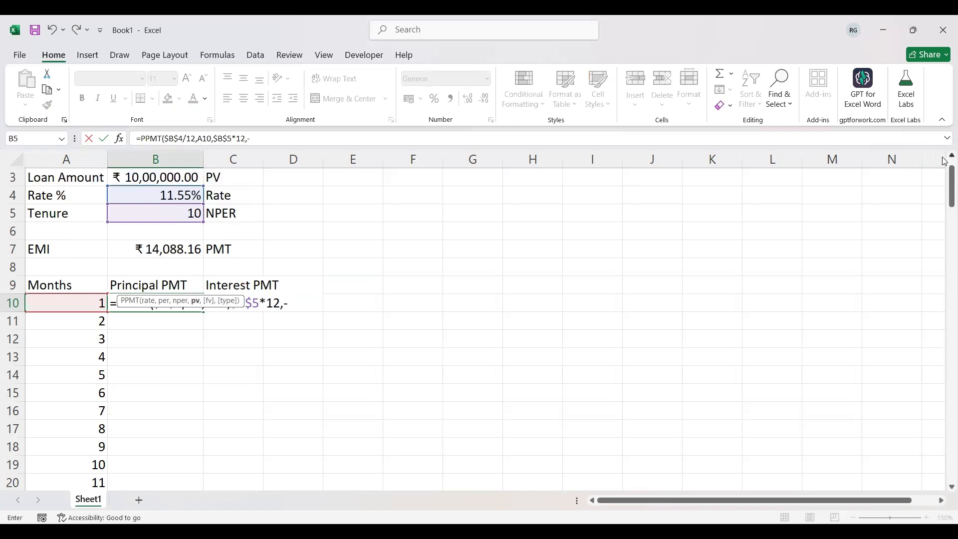
left_click(178, 178)
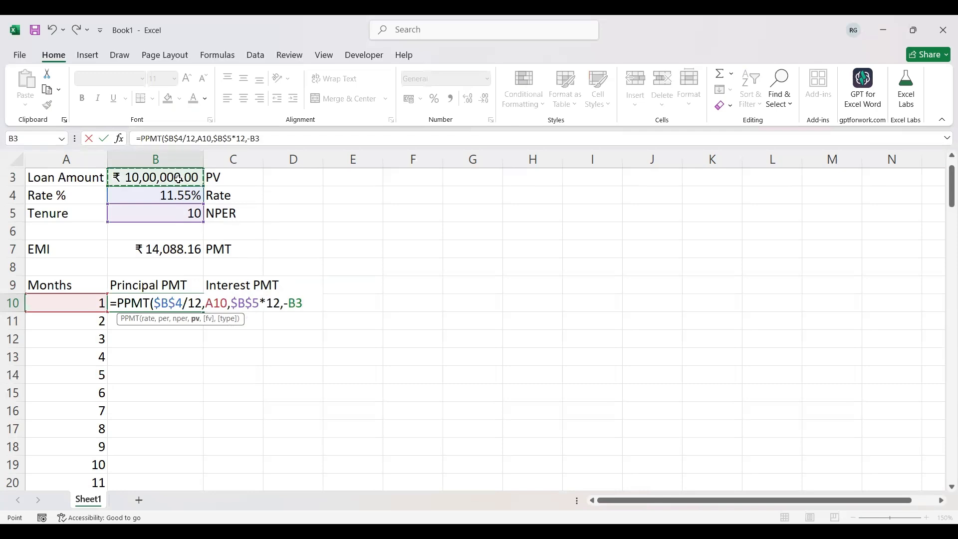
key("F4")
type(")")
key("Return")
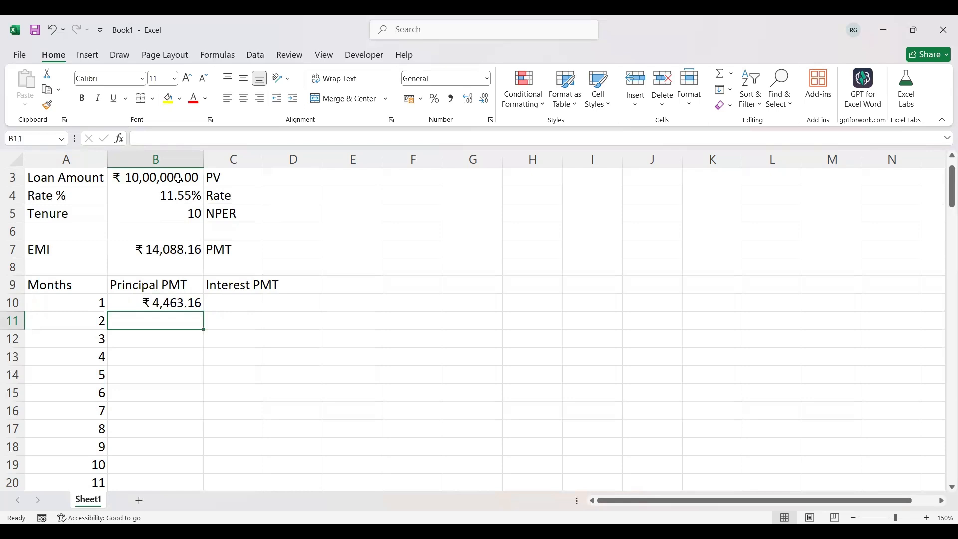
left_click(190, 305)
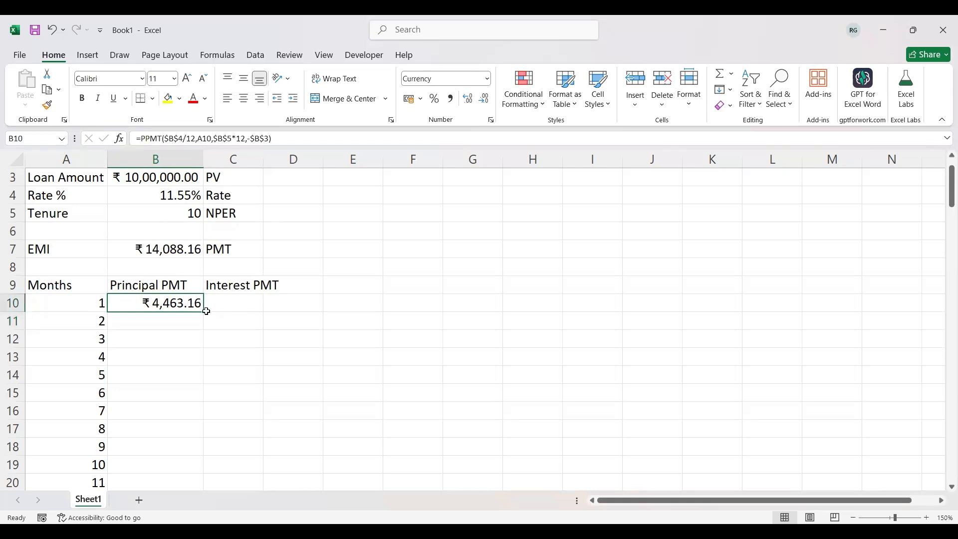
double_click(206, 311)
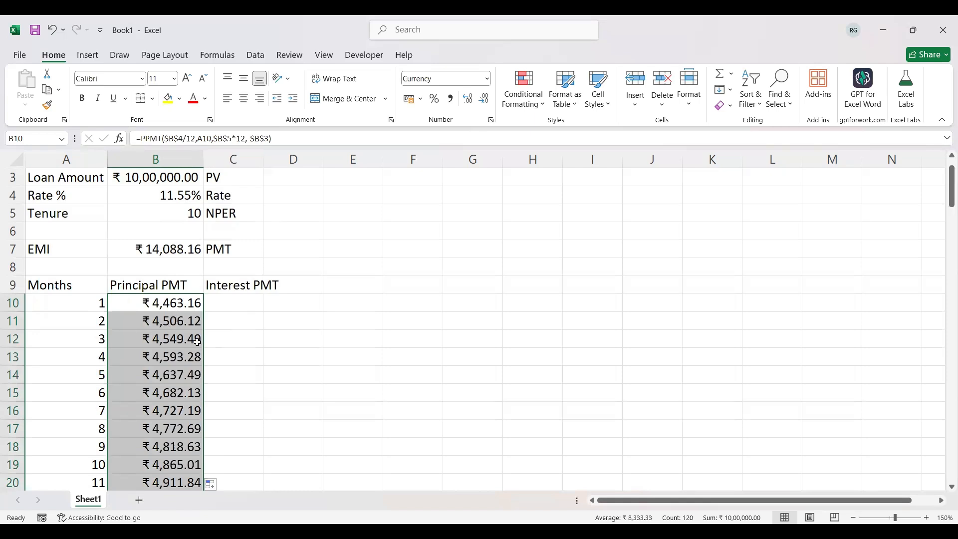
Review the monthly principal payments in column B down to the last month in row 129
key("Down")
key("Down")
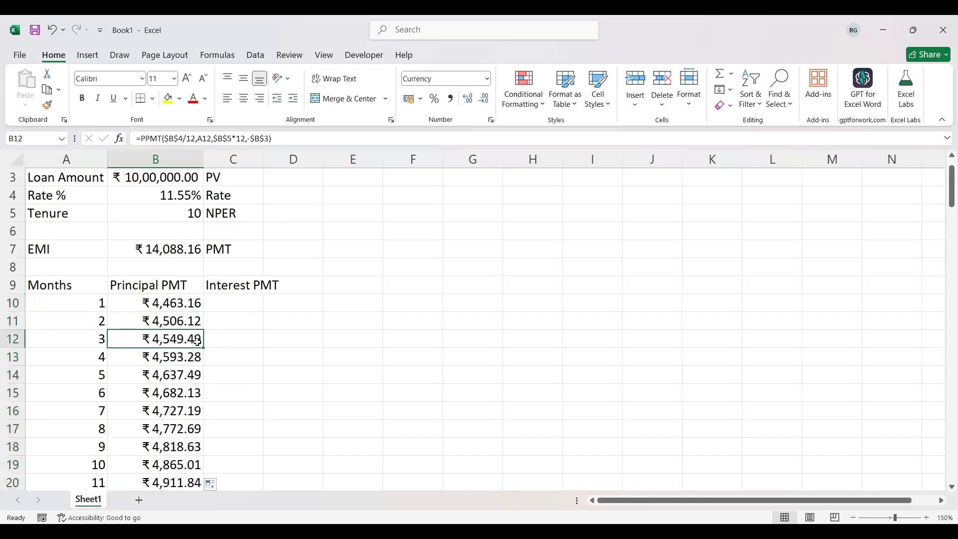
key("Down")
key("Down")
key("Down")
key("Down")
key("Down")
key("Down")
key("Down")
key("Down")
key("Down")
key("Down")
key("Down")
key("Down")
key("Down")
key("Down")
key("Down")
key("Down")
key("Down")
key("Down")
key("Down")
key("Down")
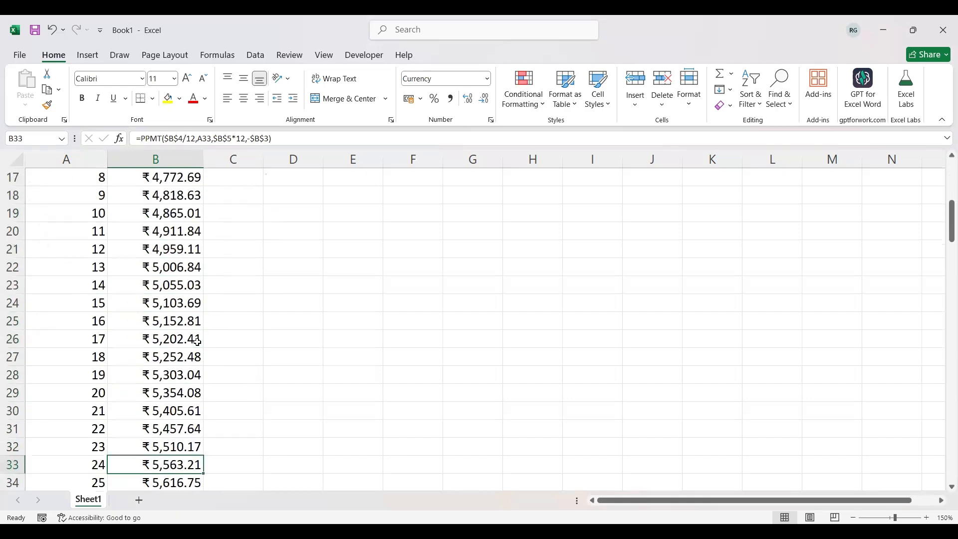
key("Down")
key("Down")
key("Down")
key("Down")
key("Down")
key("Down")
key("Down")
key("Down")
key("Down")
key("Down")
key("Down")
key("Down")
key("Down")
key("Down")
key("Down")
key("Down")
key("Down")
key("Down")
key("Down")
key("Down")
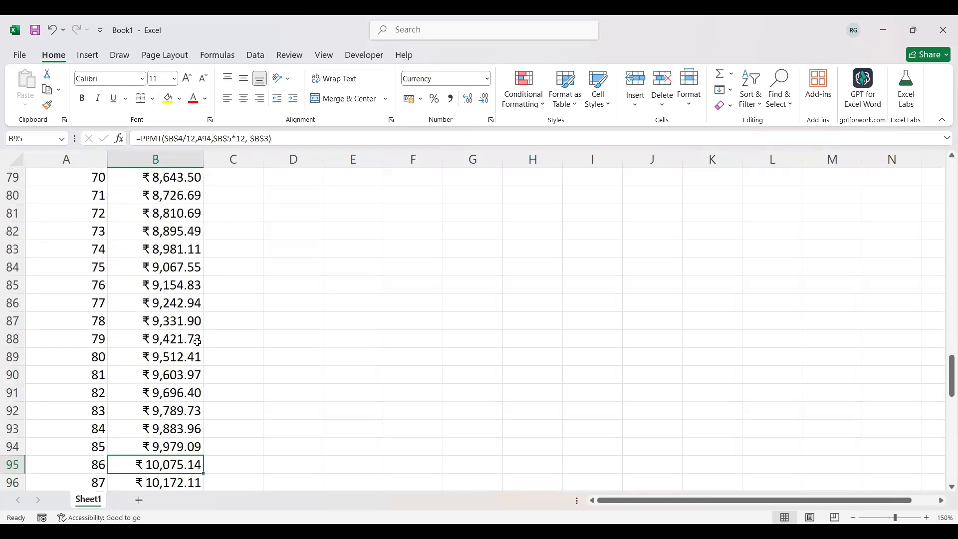
key("Down")
key("Down")
key("Down")
key("Down")
key("Down")
key("Down")
key("Down")
key("Down")
key("Down")
key("Down")
key("Down")
key("Down")
key("Down")
key("Down")
key("Down")
key("Down")
key("Down")
key("Down")
key("Down")
key("Down")
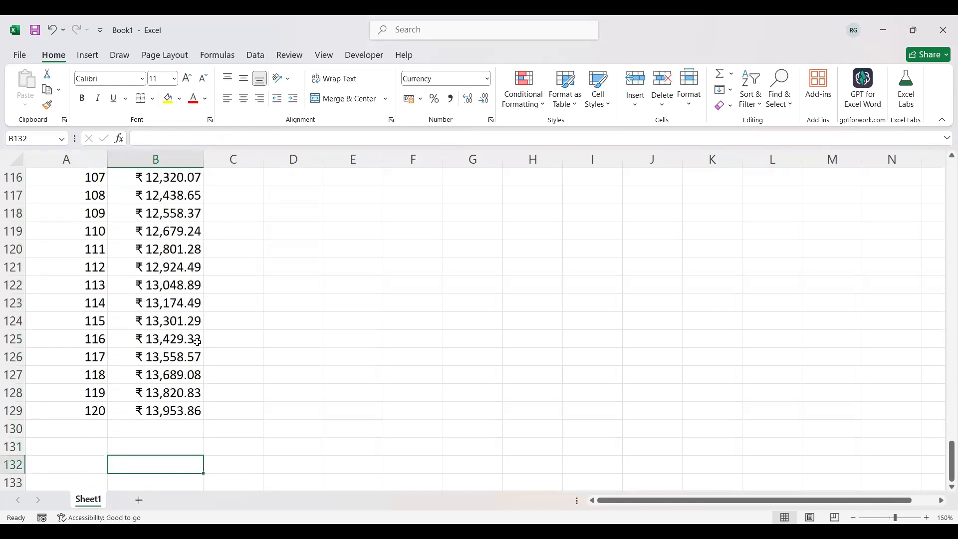
key("Up")
key("Up")
key("Up")
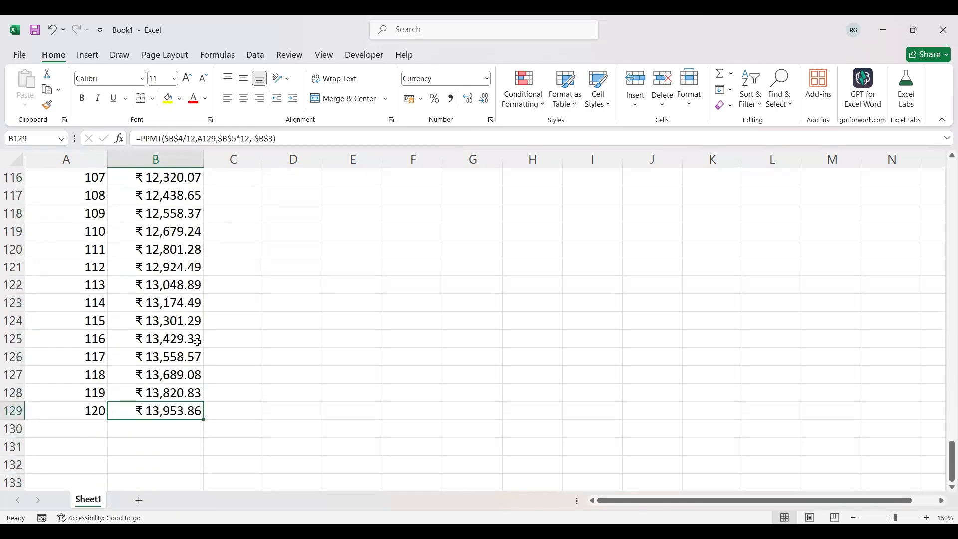
Start an IPMT formula in C10 with $B$4/12 as the rate
key("ctrl+Up")
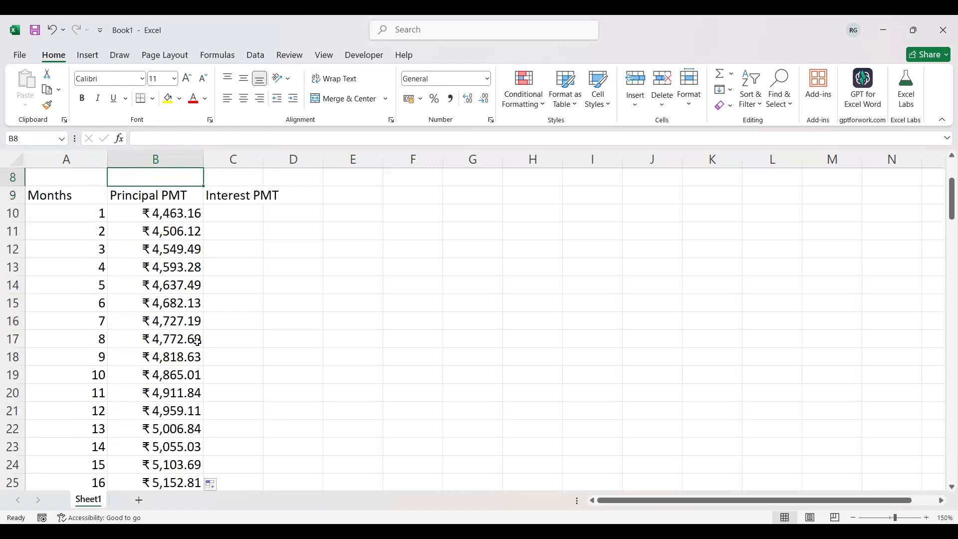
key("Down")
key("Right")
key("Up")
key("Up")
key("Up")
key("Up")
key("Up")
key("Up")
key("Up")
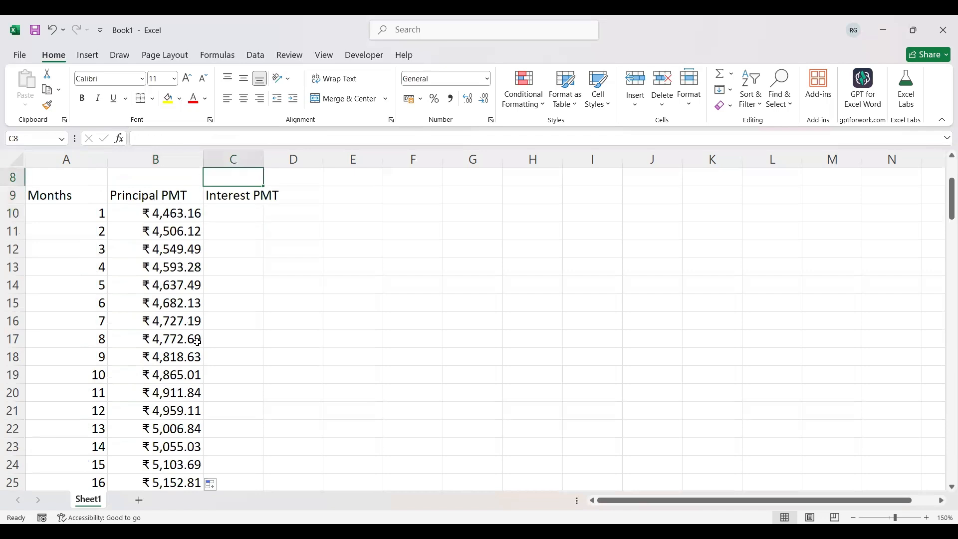
key("Down")
key("Down")
key("Down")
key("Down")
key("Down")
key("Down")
key("Down")
key("Down")
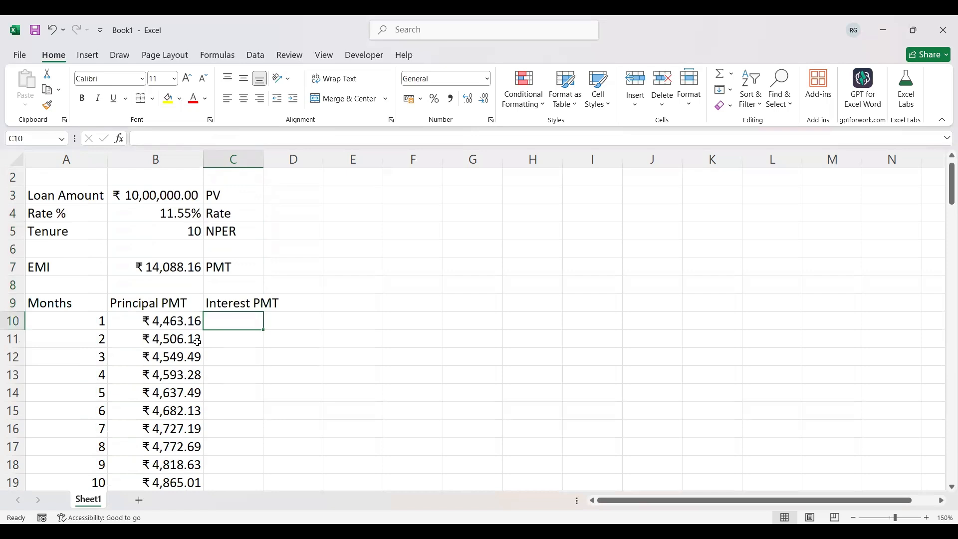
type("=")
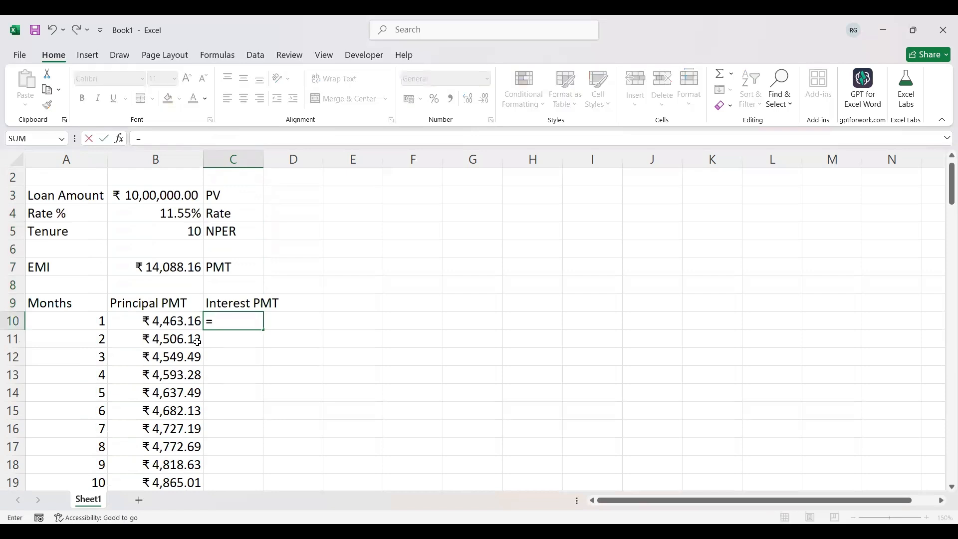
type("IPMT(")
key("Up")
key("Up")
key("Up")
key("Up")
key("Up")
key("Up")
key("Left")
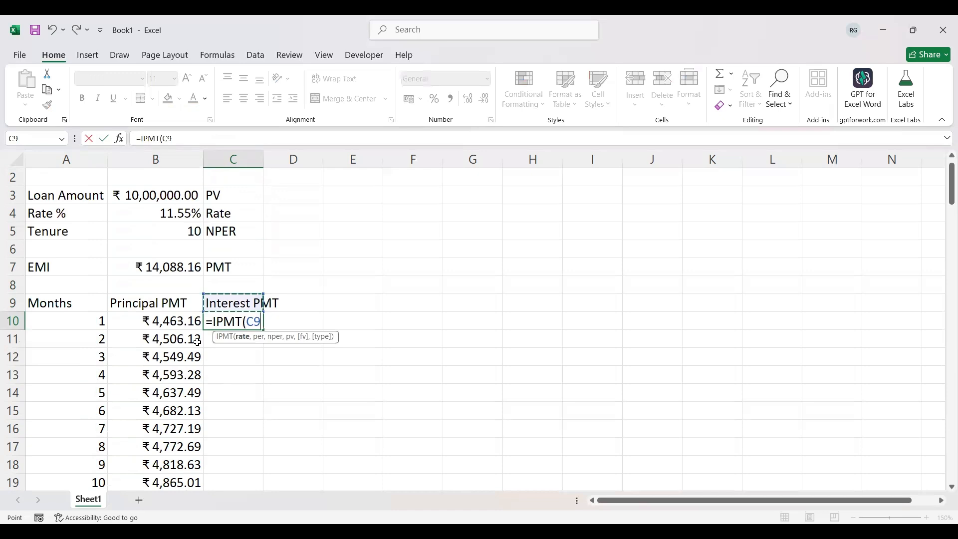
key("F4")
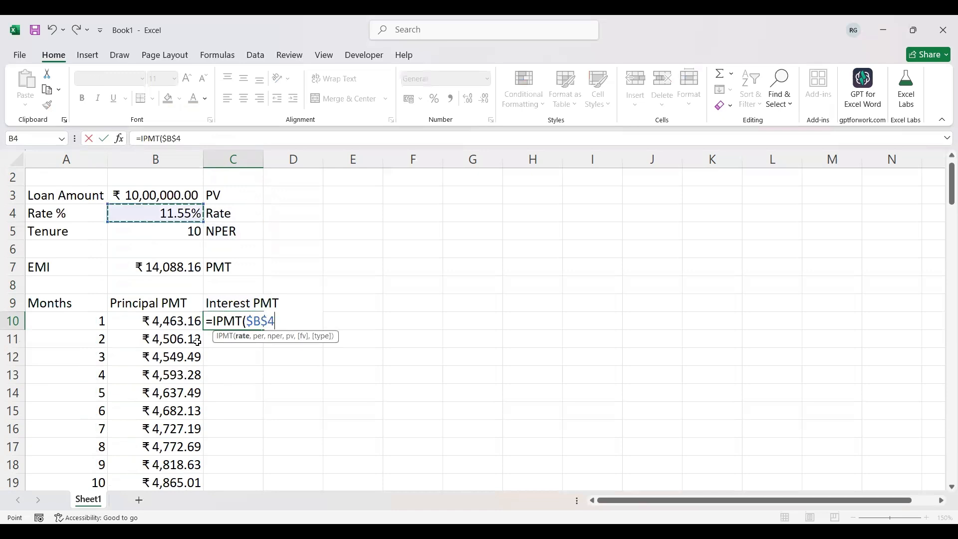
type("/12")
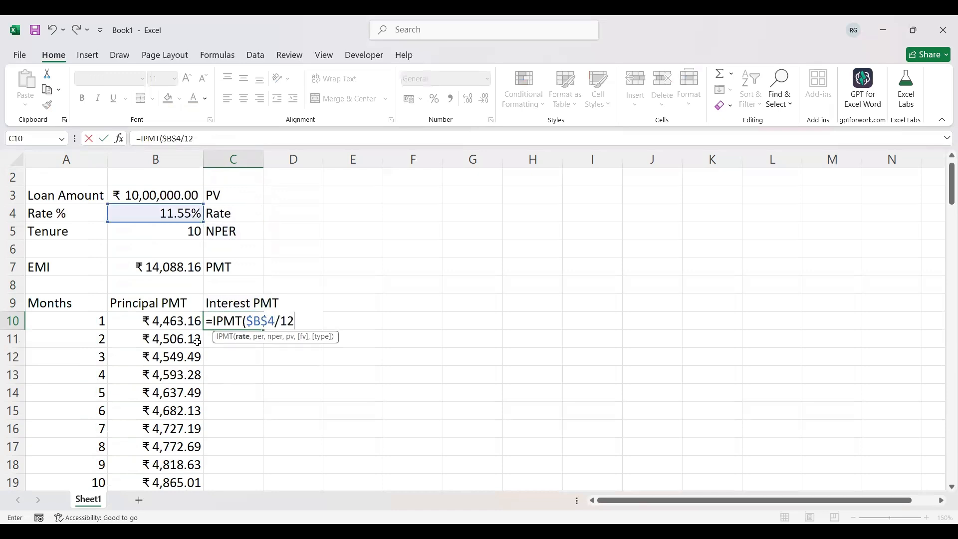
Add A10 as the period and $B$5*12 as the number of periods in the C10 IPMT formula
type(",")
key("Left")
key("Left")
type(",")
key("Up")
key("Up")
key("Up")
key("Up")
key("Up")
key("Left")
key("F4")
type("*12")
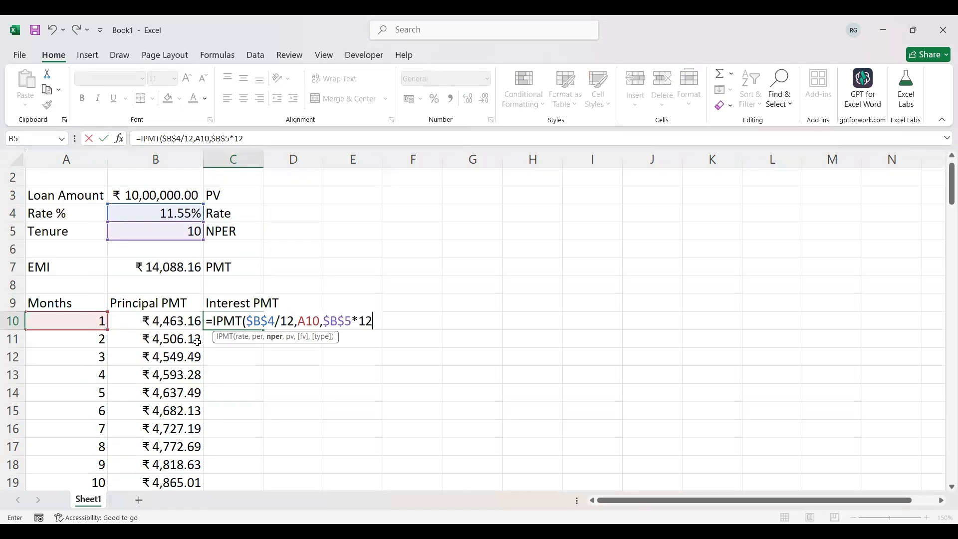
Complete the C10 IPMT formula with -$B$3 as the present value and fill it down through C129
type(",-")
key("Up")
key("Up")
key("Up")
key("Up")
key("Up")
key("Up")
key("Up")
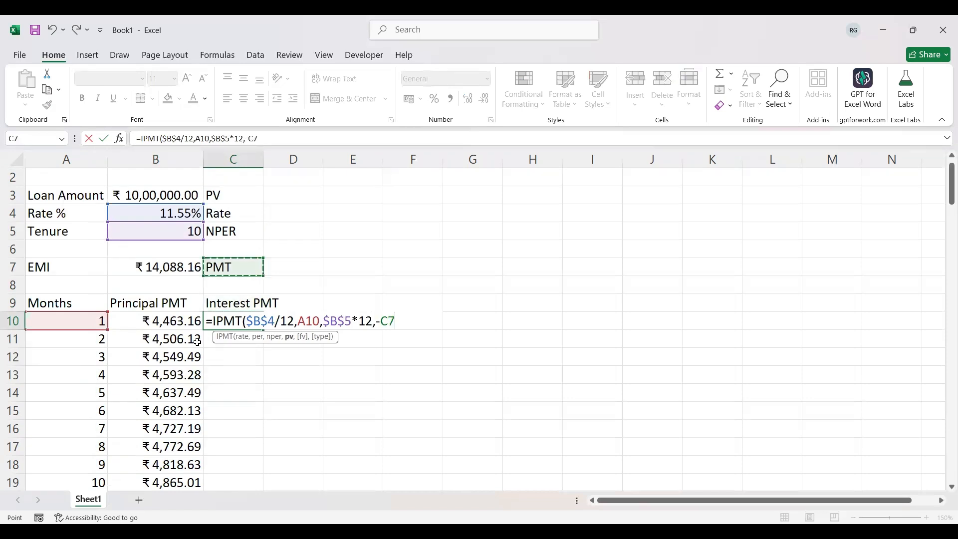
key("Left")
key("F4")
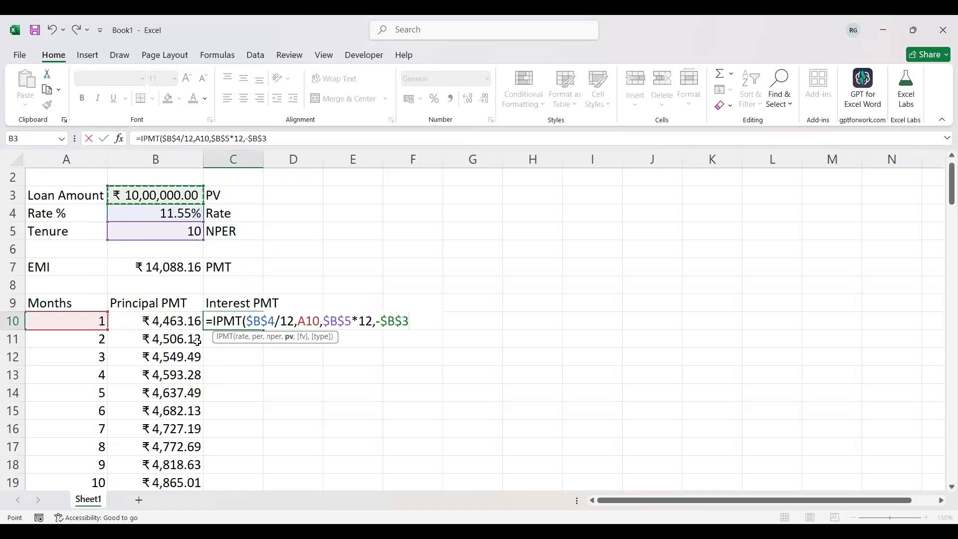
type(")")
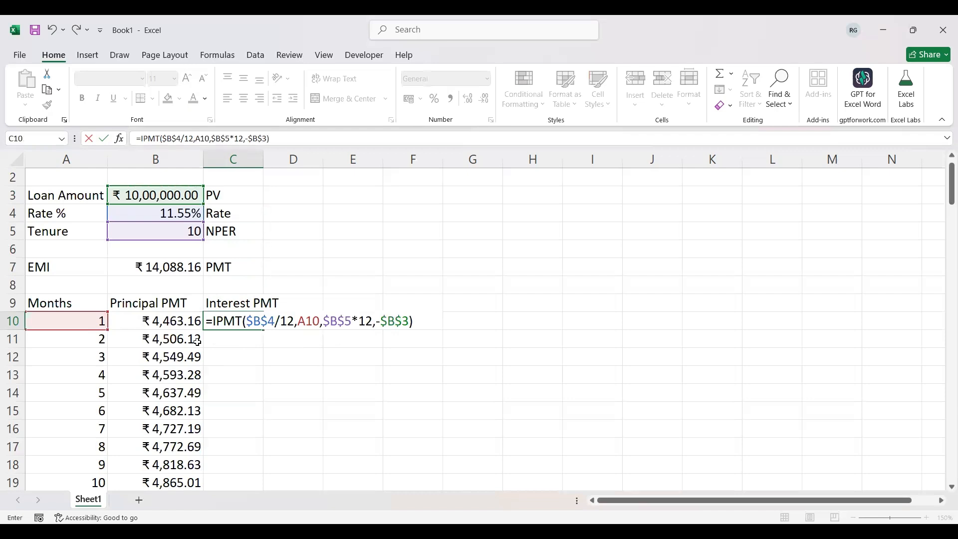
key("Return")
left_click(251, 324)
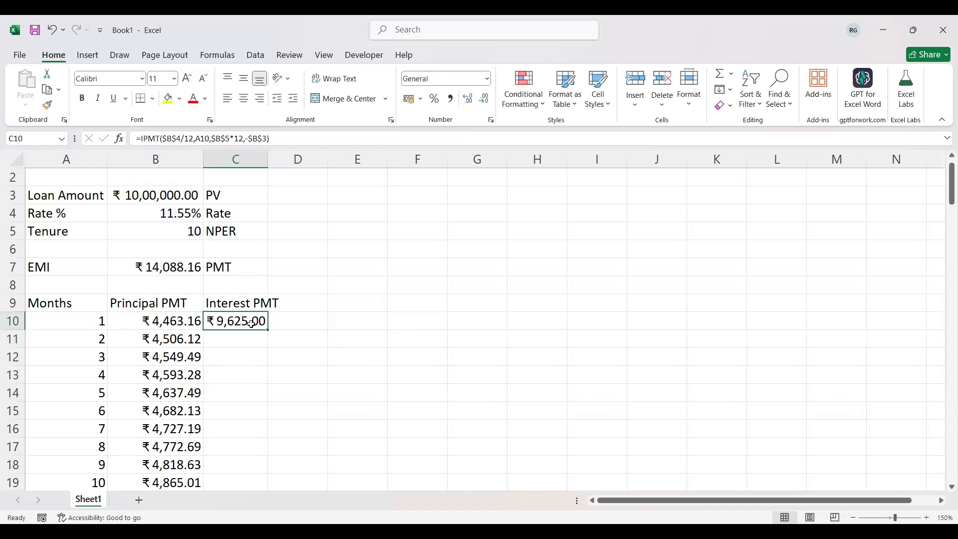
double_click(267, 329)
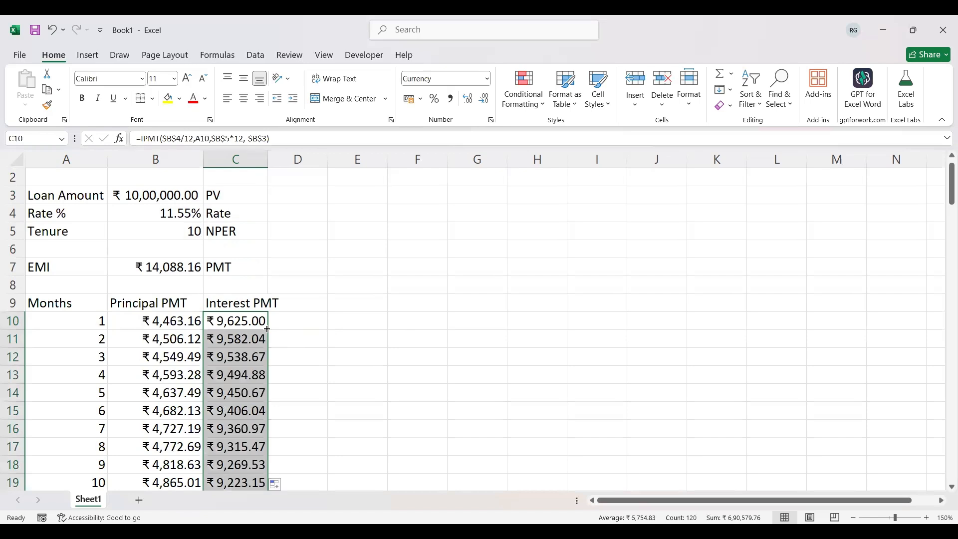
Review the monthly interest payments in column C down to the last month in row 129
left_click(237, 324)
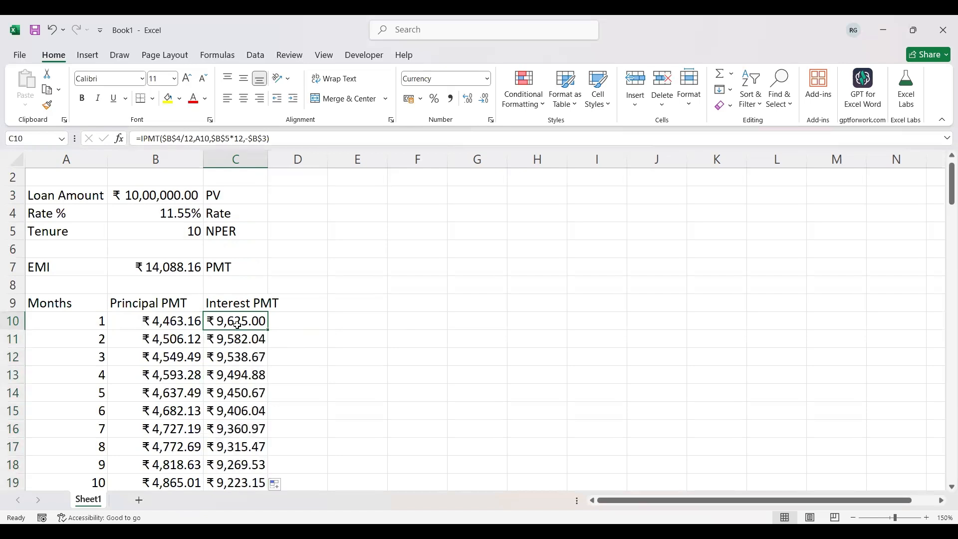
key("Down")
key("Down")
key("Down")
key("Down")
key("Down")
key("Down")
key("Down")
key("Down")
key("Down")
key("Down")
key("Down")
key("Down")
key("Down")
key("Down")
key("Down")
key("Down")
key("Down")
key("Down")
key("Down")
key("Down")
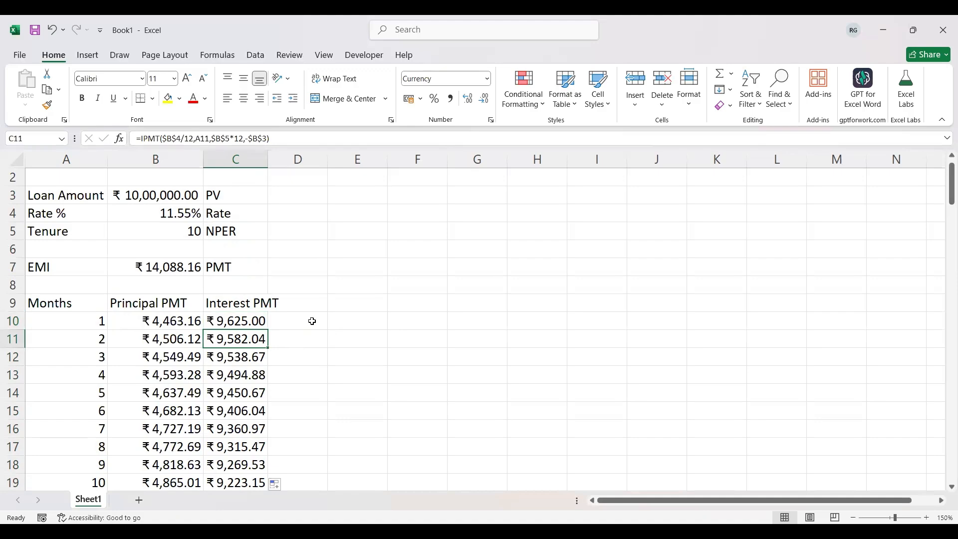
key("Down")
key("Down")
key("Down")
key("Down")
key("Down")
key("Down")
key("Down")
key("Down")
key("Down")
key("Down")
key("Down")
key("Down")
key("Down")
key("Down")
key("Down")
key("Down")
key("Down")
key("Down")
key("Down")
key("Down")
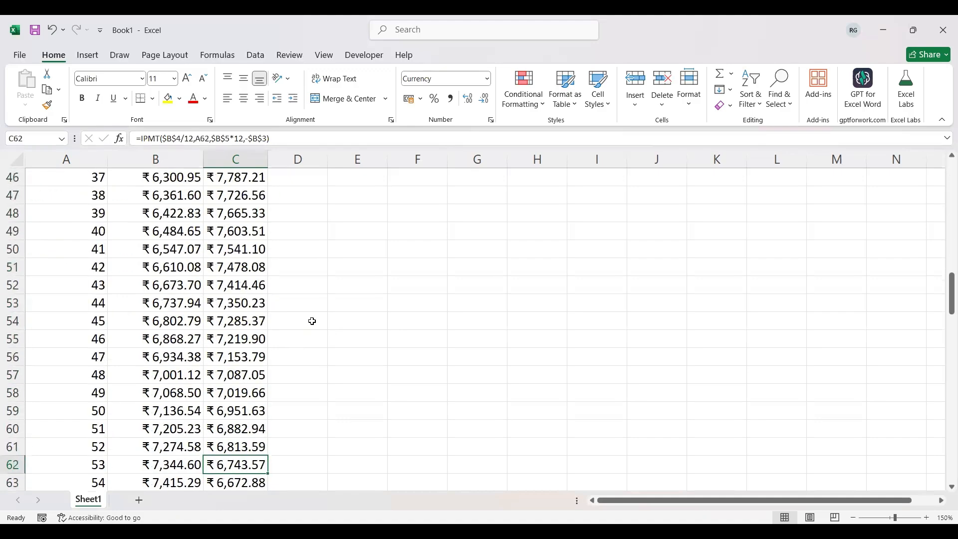
key("Down")
key("Down")
key("Down")
key("Down")
key("Down")
key("Down")
key("Down")
key("Down")
key("Down")
key("Down")
key("Down")
key("Down")
key("Down")
key("Down")
key("Down")
key("Down")
key("Down")
key("Down")
key("Down")
key("Down")
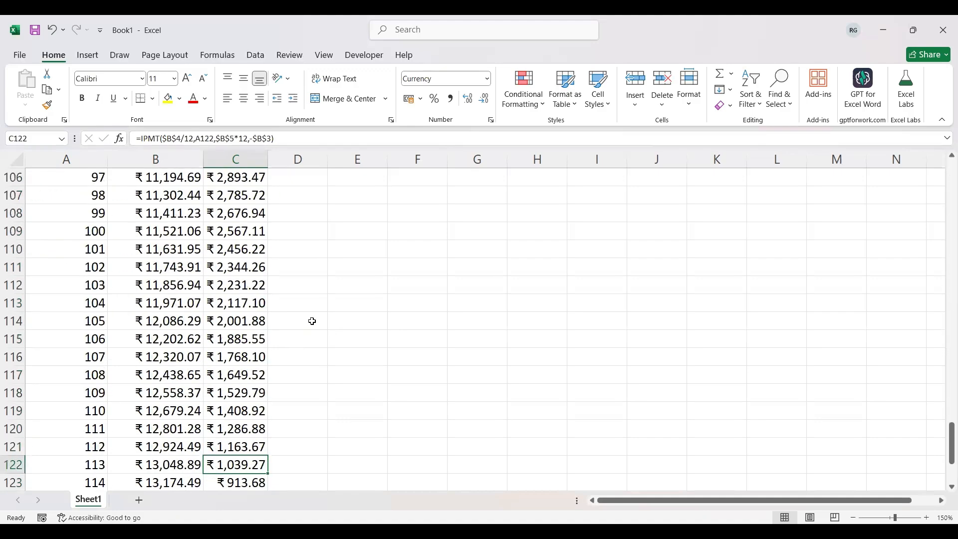
key("Up")
key("Up")
key("Up")
key("Up")
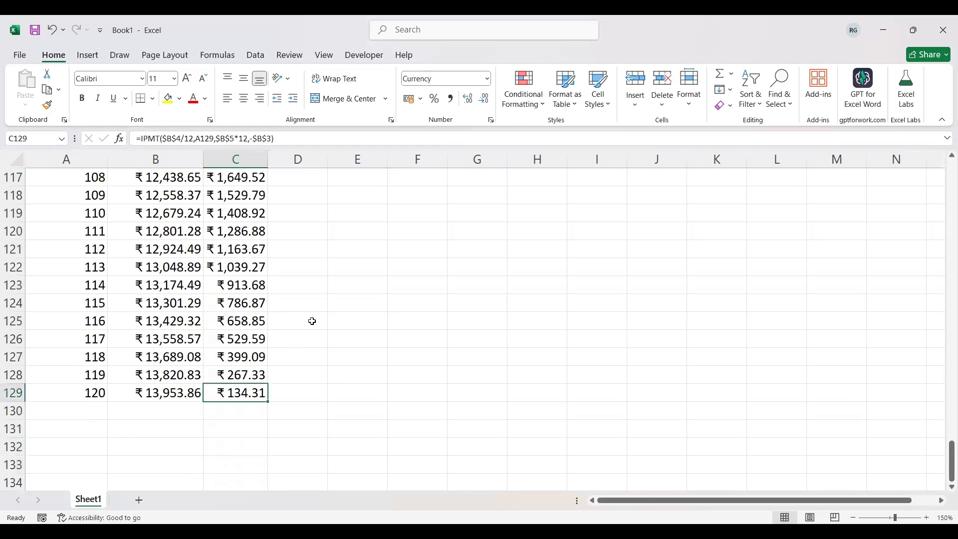
Add the first month's principal and interest in D10 with =B10+C10 and fill the formula down through D129
key("ctrl+Up")
key("Down")
key("Right")
type("=")
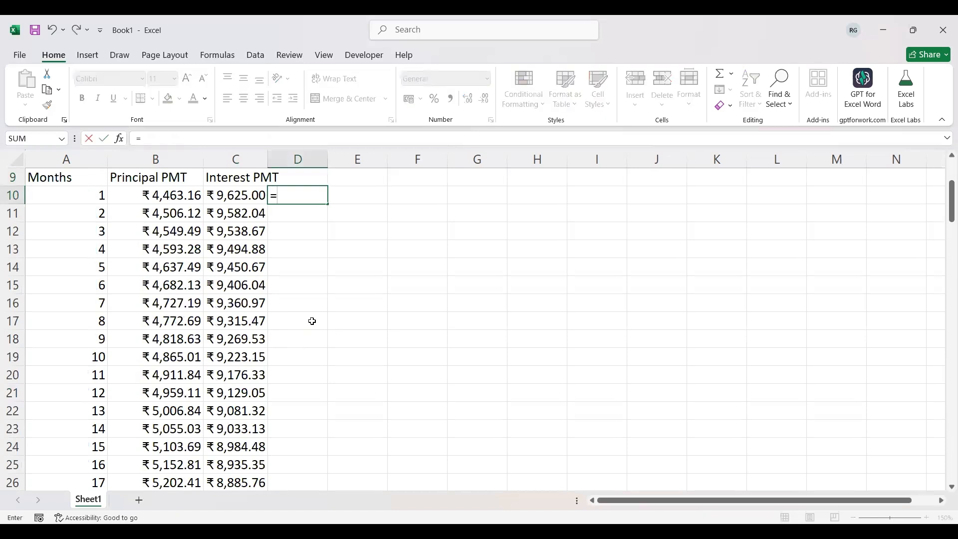
key("Left")
key("Left")
type("+")
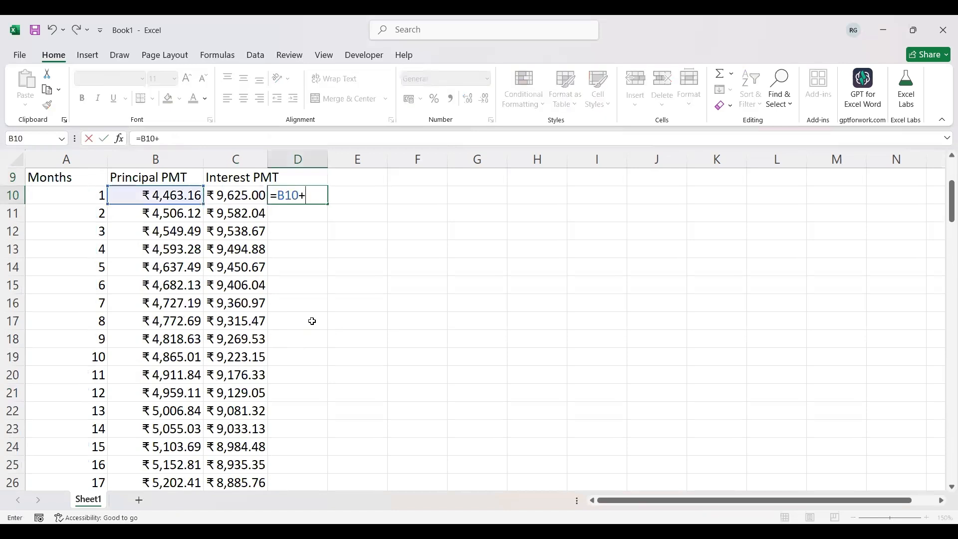
key("Left")
key("Return")
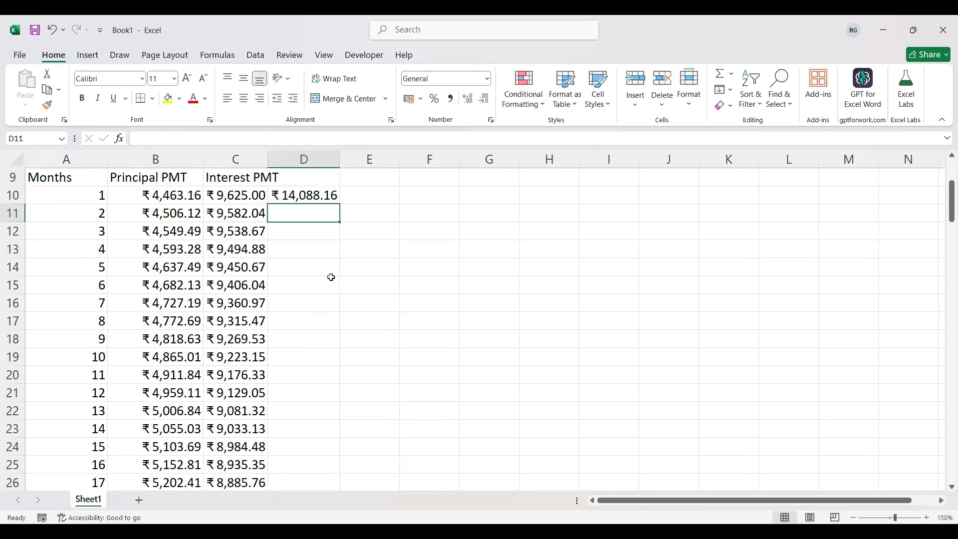
left_click(329, 197)
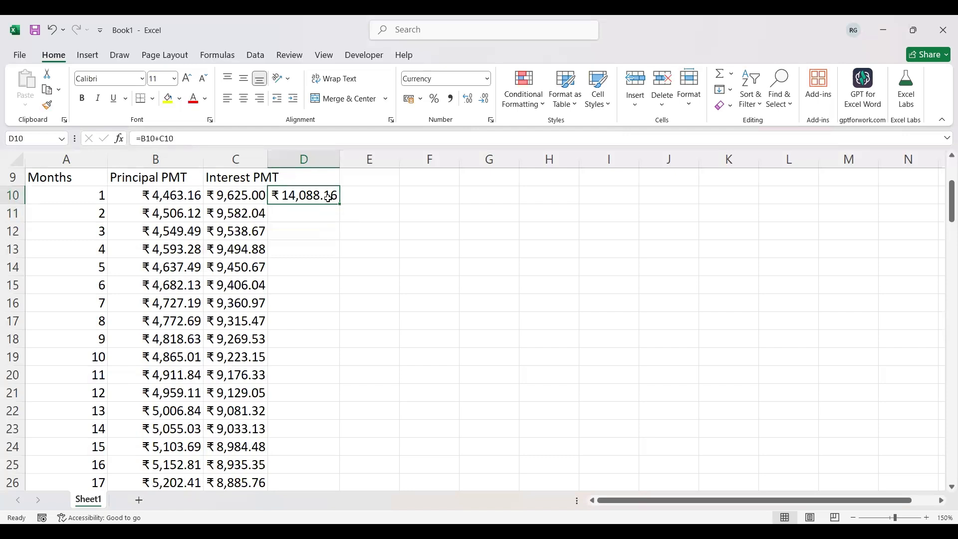
double_click(339, 204)
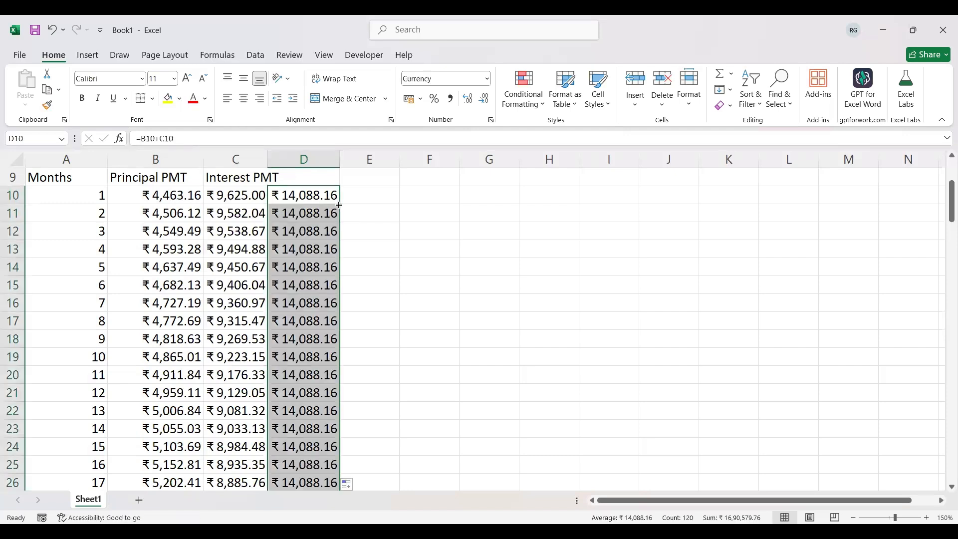
Compare the monthly totals in column D with the EMI in B7
key("Up")
key("Up")
key("Up")
key("Up")
key("Up")
key("Down")
key("Down")
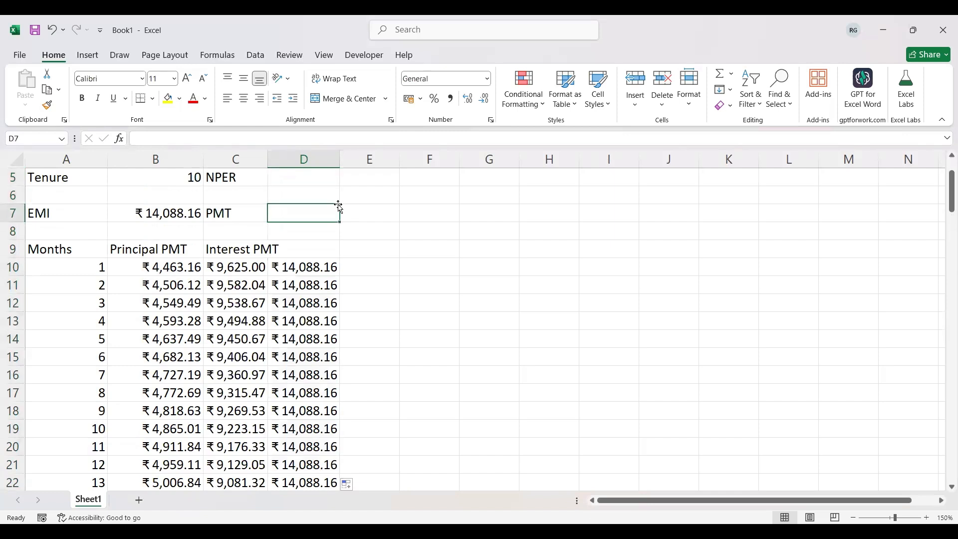
key("Left")
key("Left")
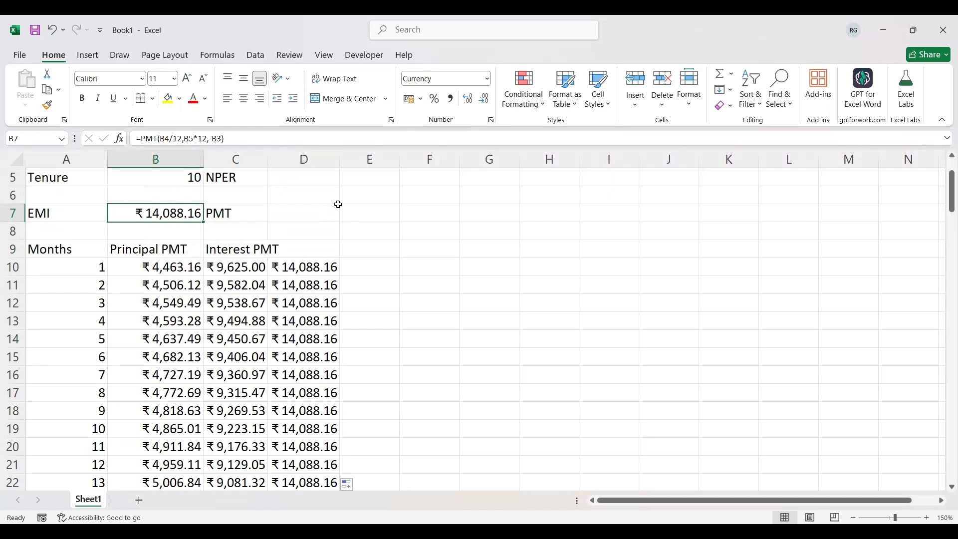
Start a PV formula in D3, beside the PV label, with B4/12 as the monthly rate
key("Right")
key("Right")
key("Right")
key("Right")
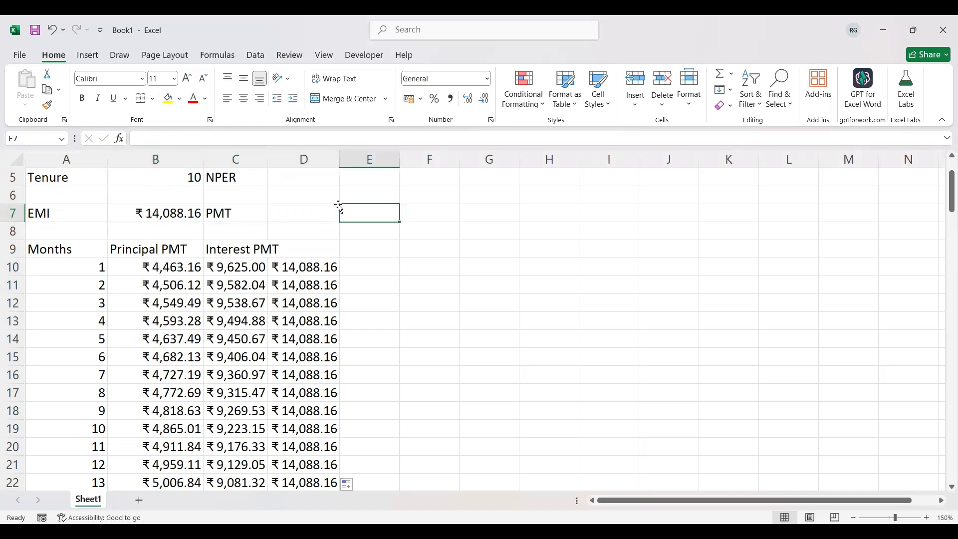
key("Up")
key("Up")
key("Up")
key("Up")
key("Up")
key("Up")
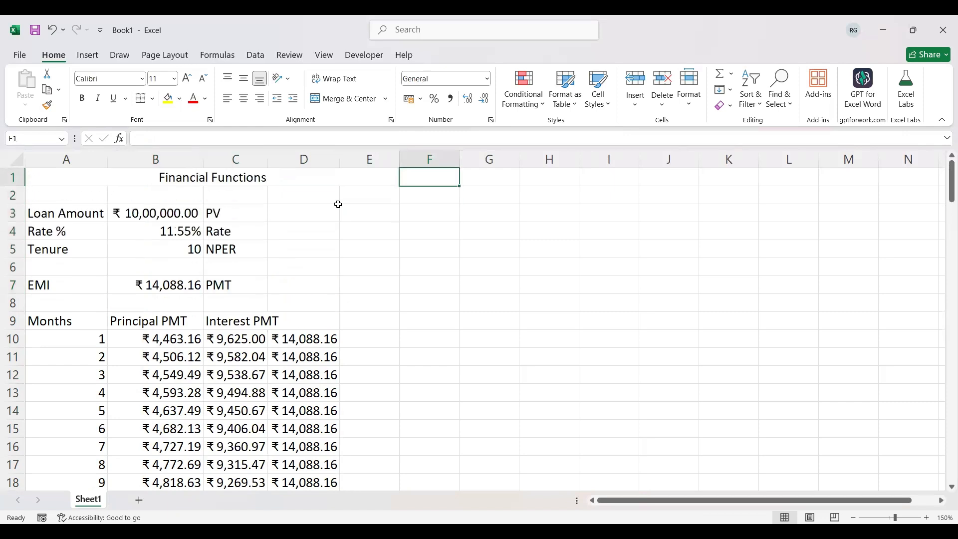
key("Left")
key("Down")
key("Down")
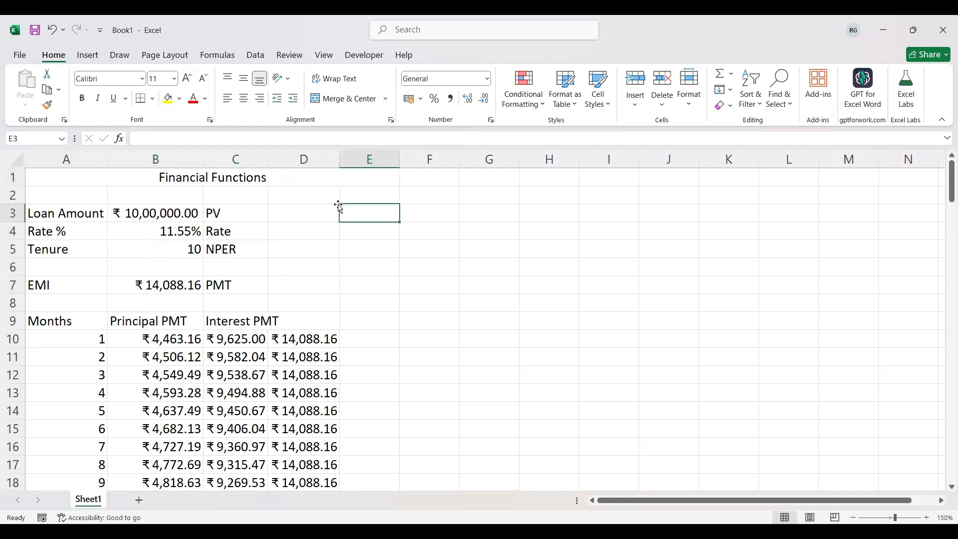
key("Left")
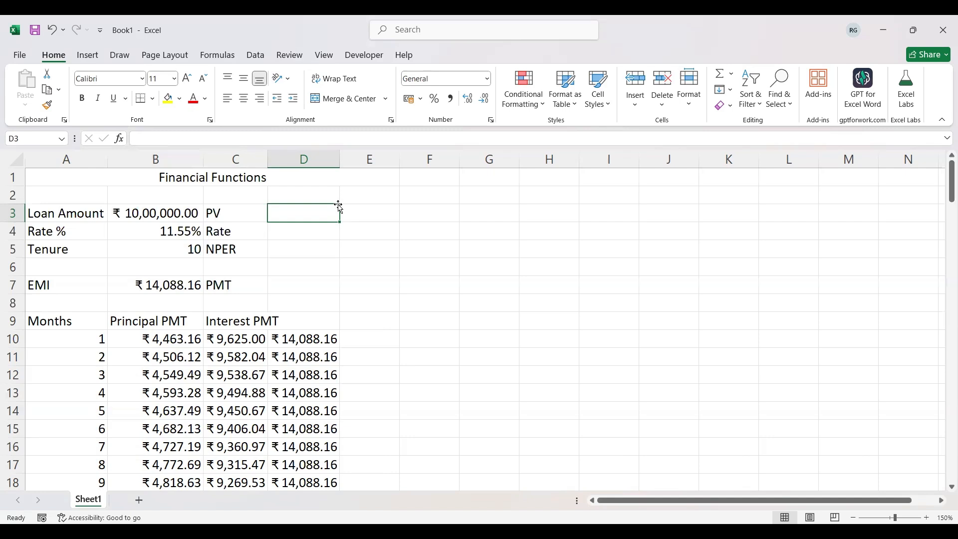
type("=p")
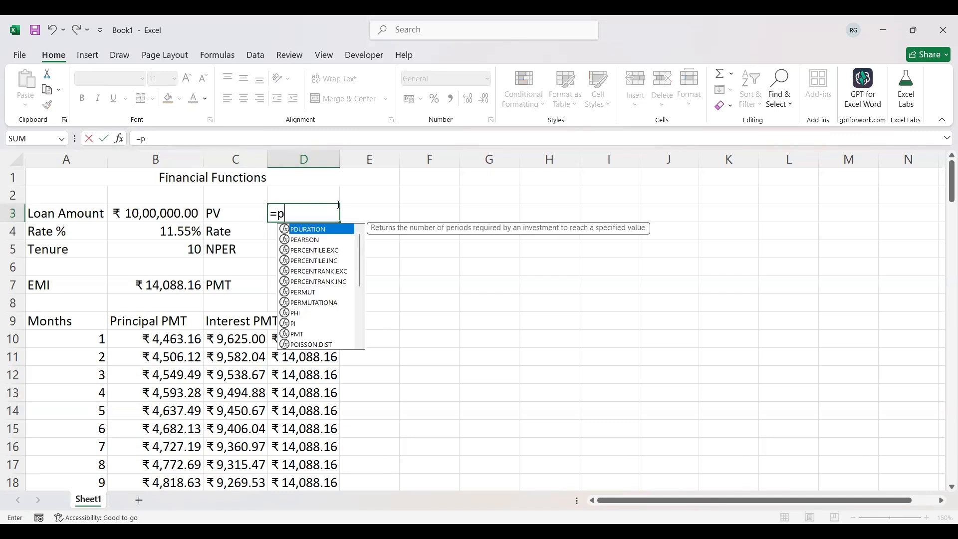
type("v")
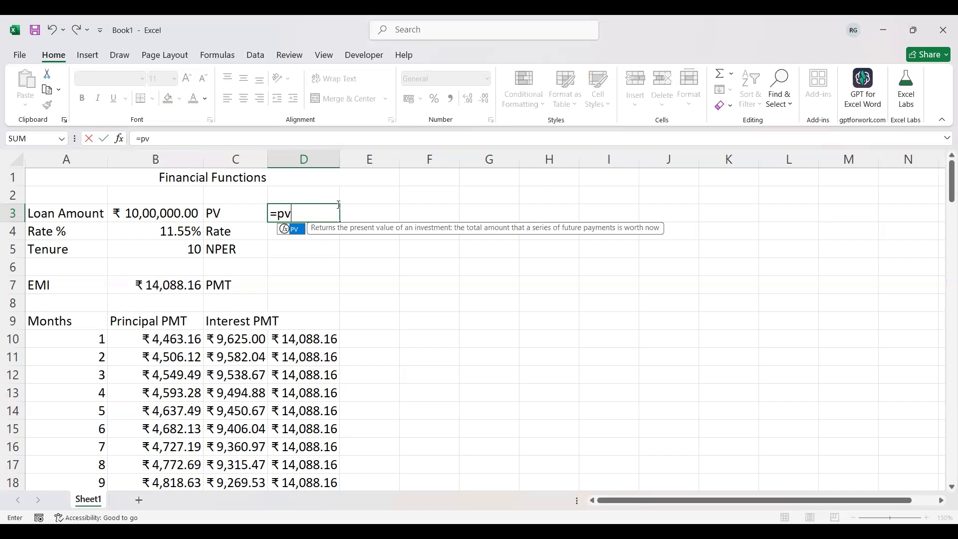
key("Tab")
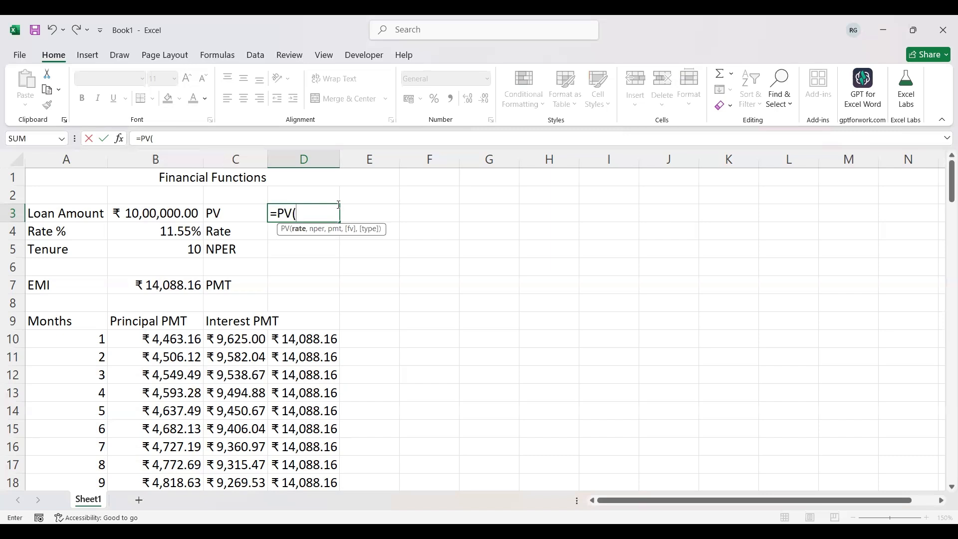
left_click(179, 231)
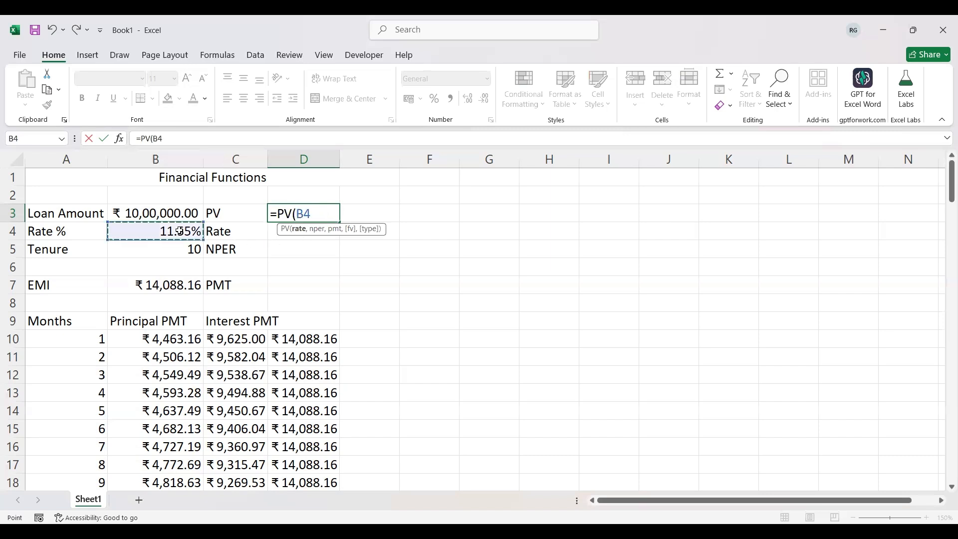
type("/12,")
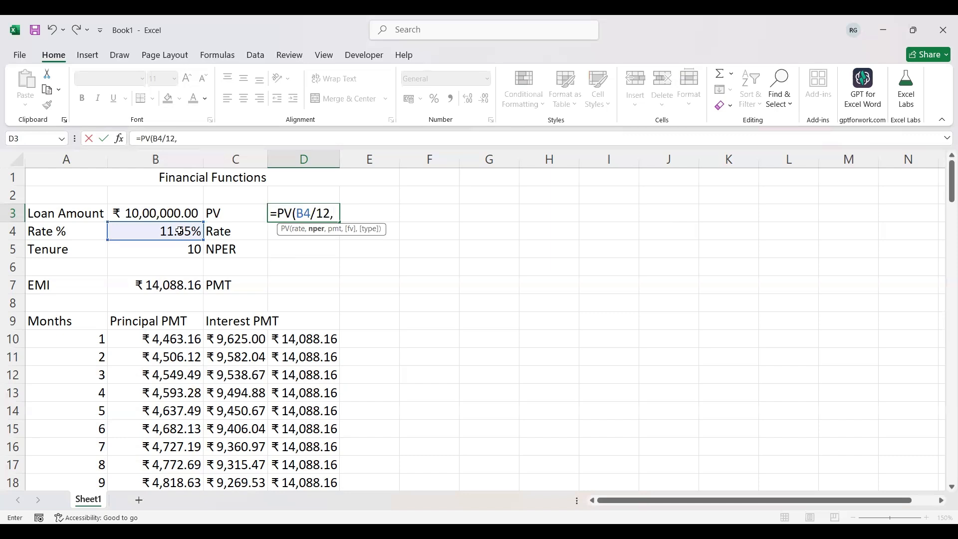
Complete the D3 PV formula with B5*12 as the number of periods and -B7 as the payment, and check its references
left_click(161, 251)
type("*12,-")
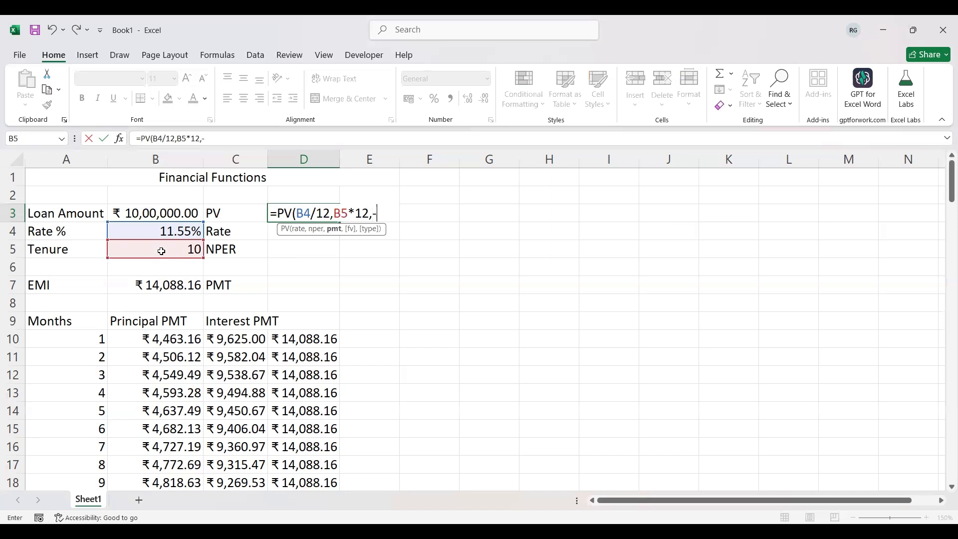
left_click(159, 286)
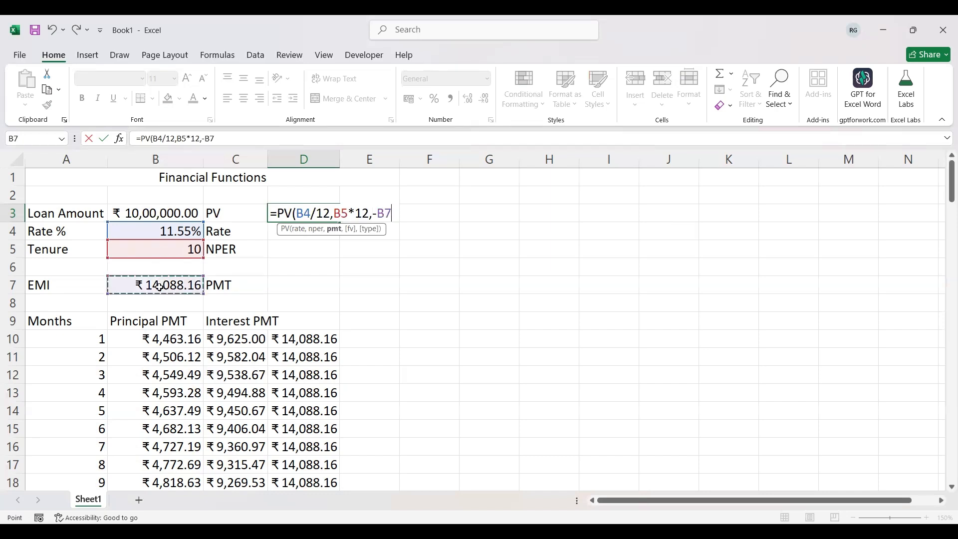
type(")")
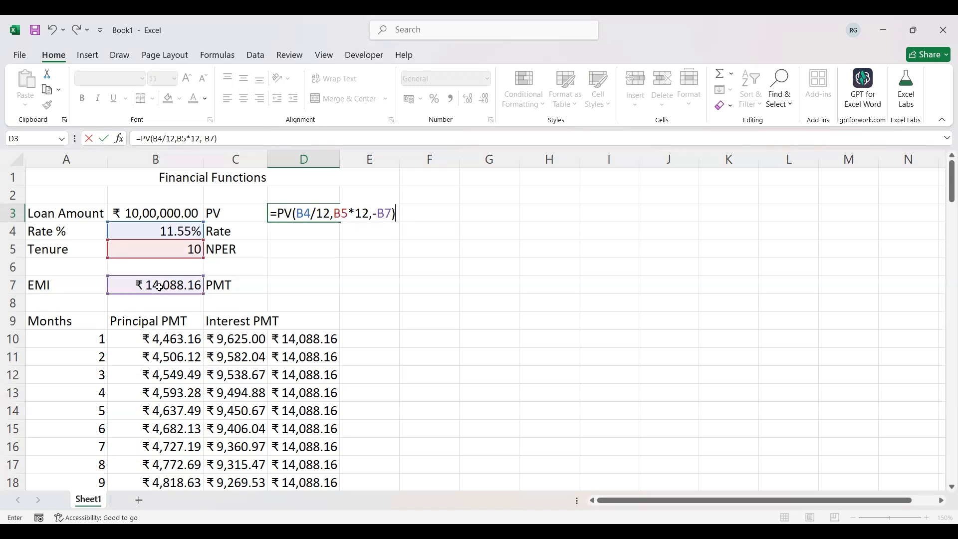
key("Return")
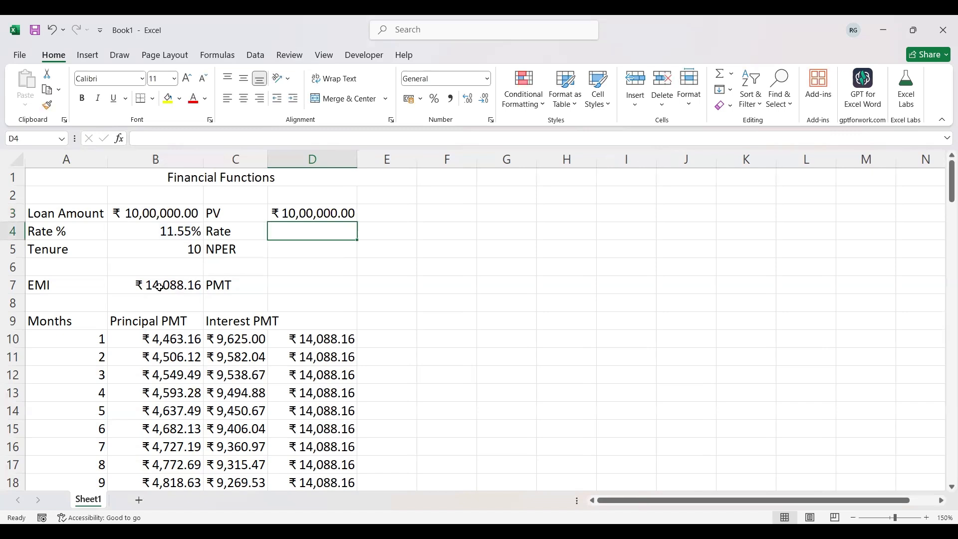
key("Up")
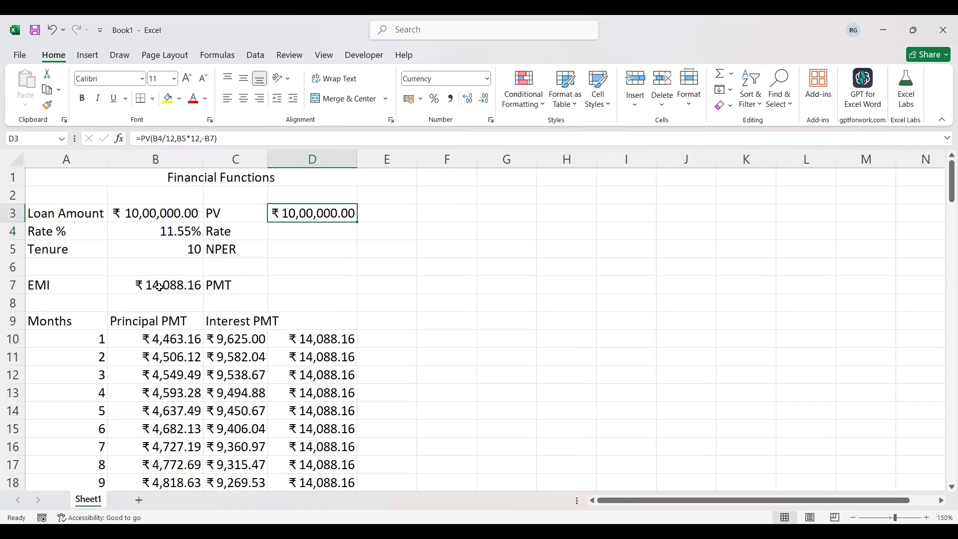
key("F2")
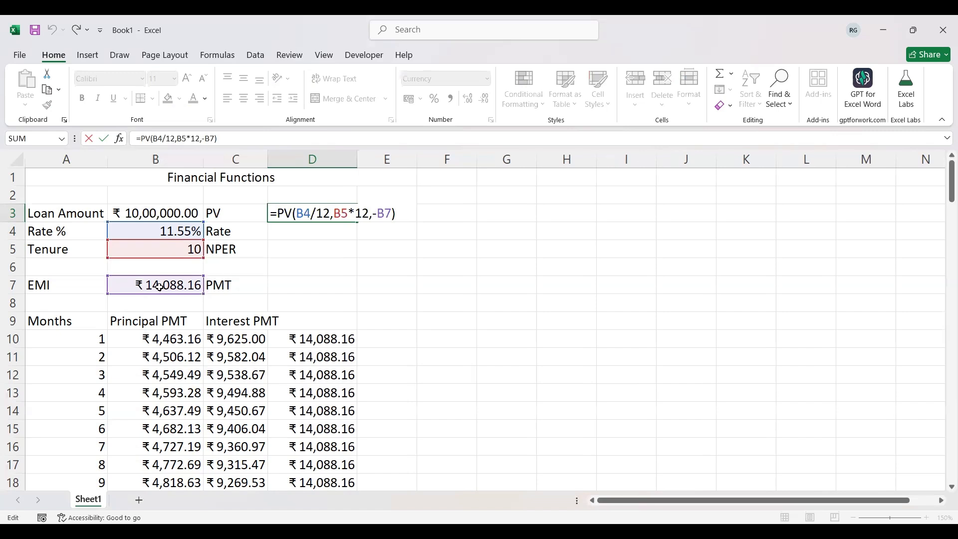
key("Return")
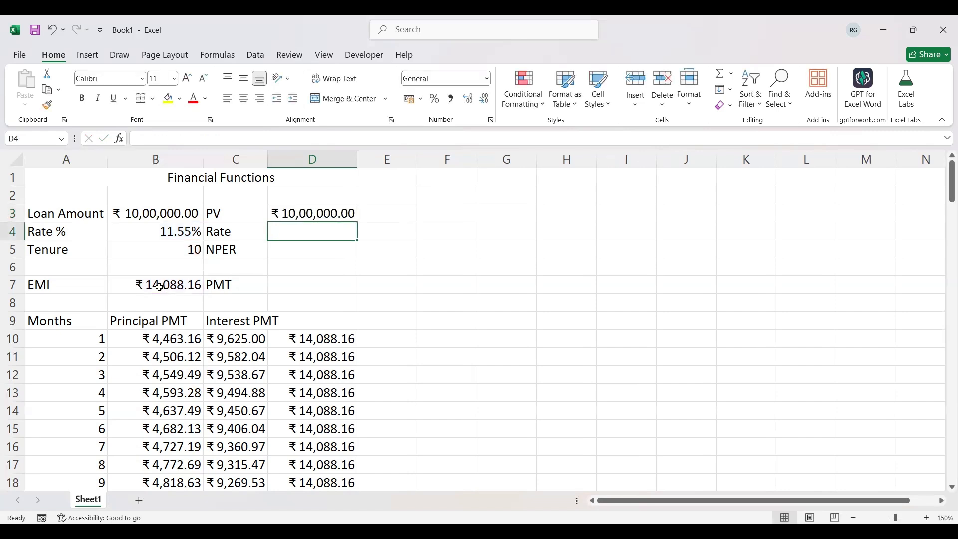
Start a RATE formula in D4 with B5*12 as the number of periods and B7 as the payment
type("=")
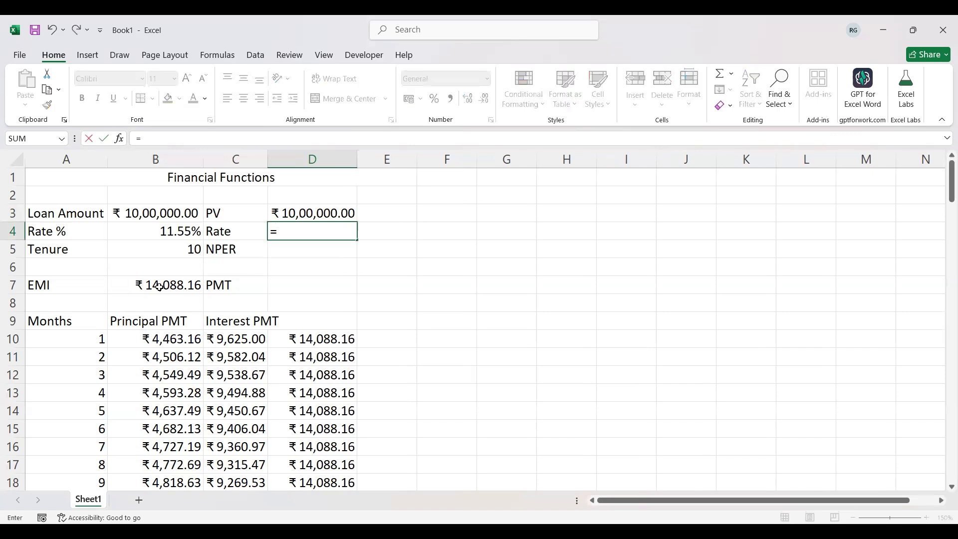
type("RATE(")
key("Left")
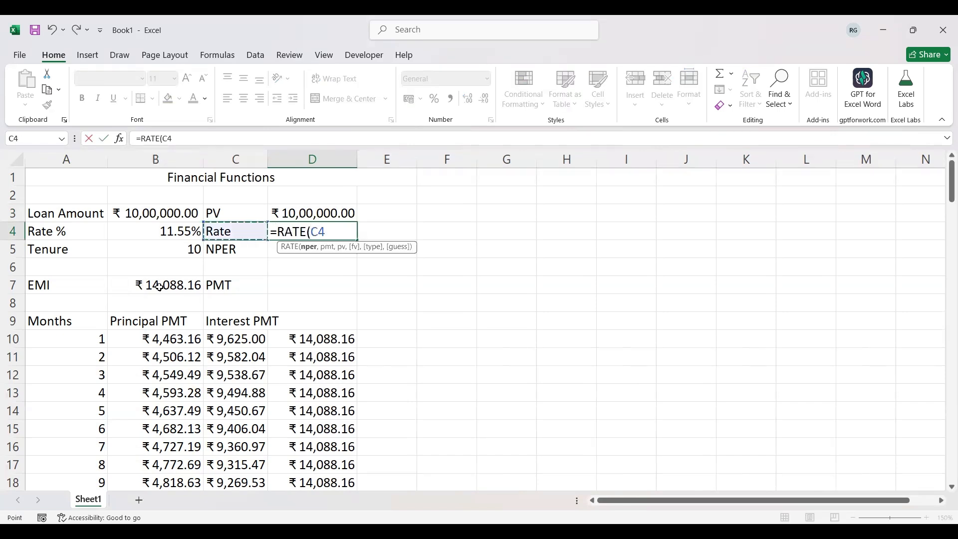
key("Left")
key("Down")
type("*12,")
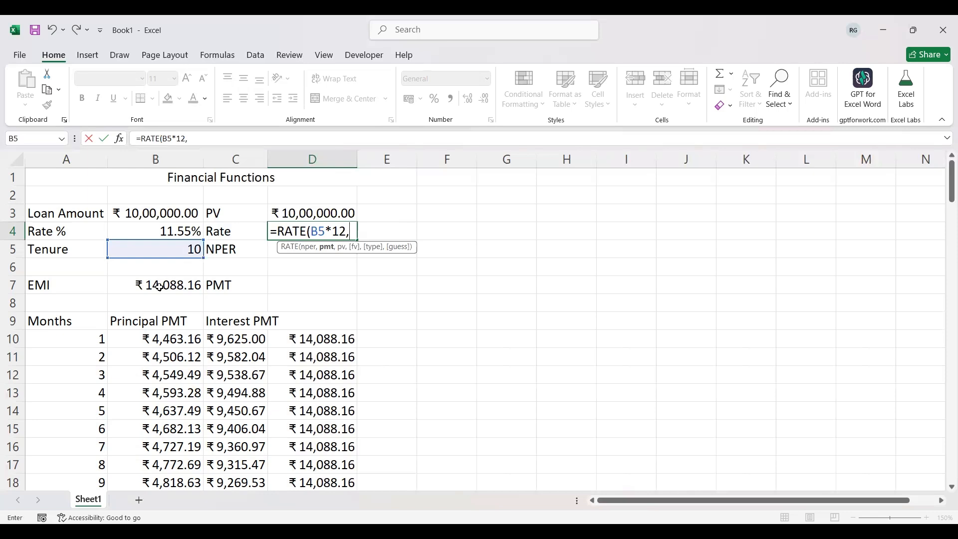
key("Down")
key("Down")
key("Down")
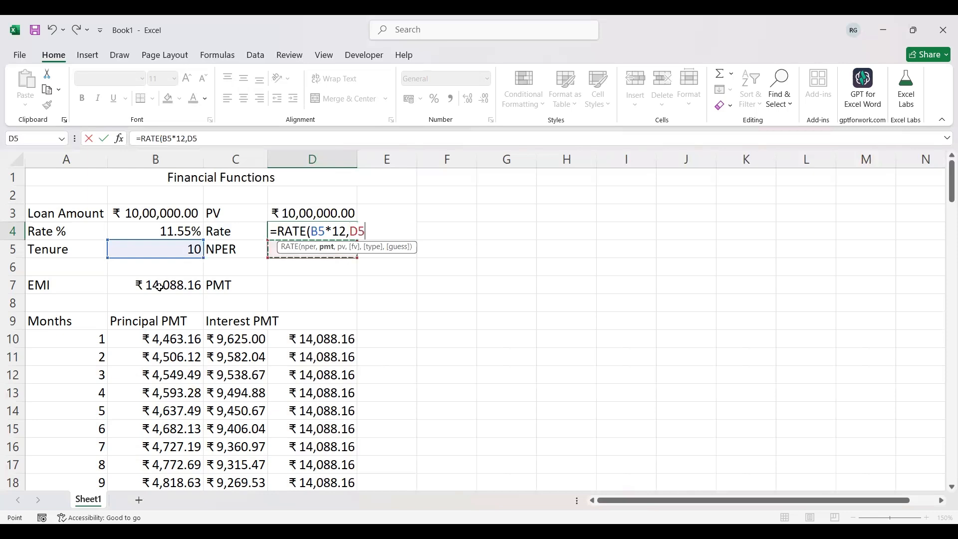
key("Left")
key("Left")
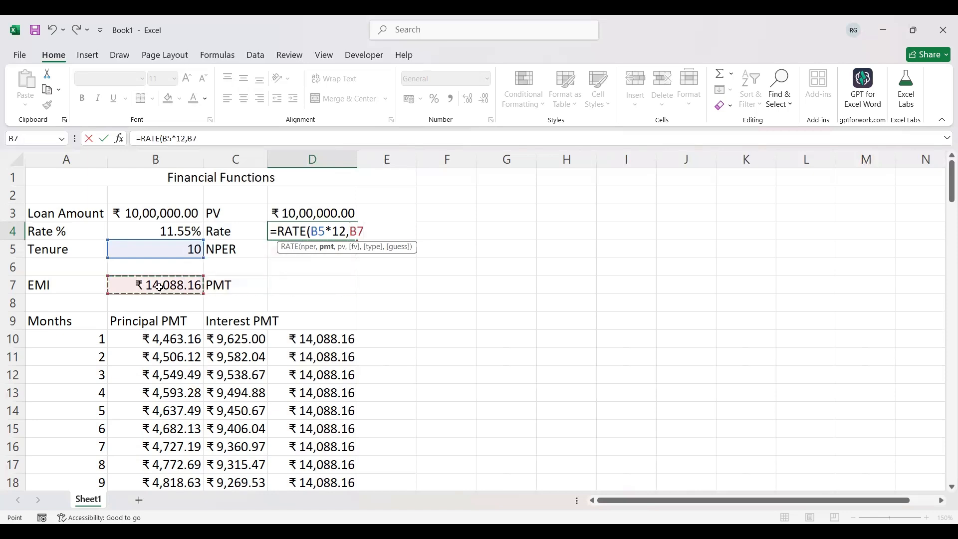
Complete the D4 RATE formula with -B3, the loan amount, as the present value
type(",-")
key("Up")
key("Up")
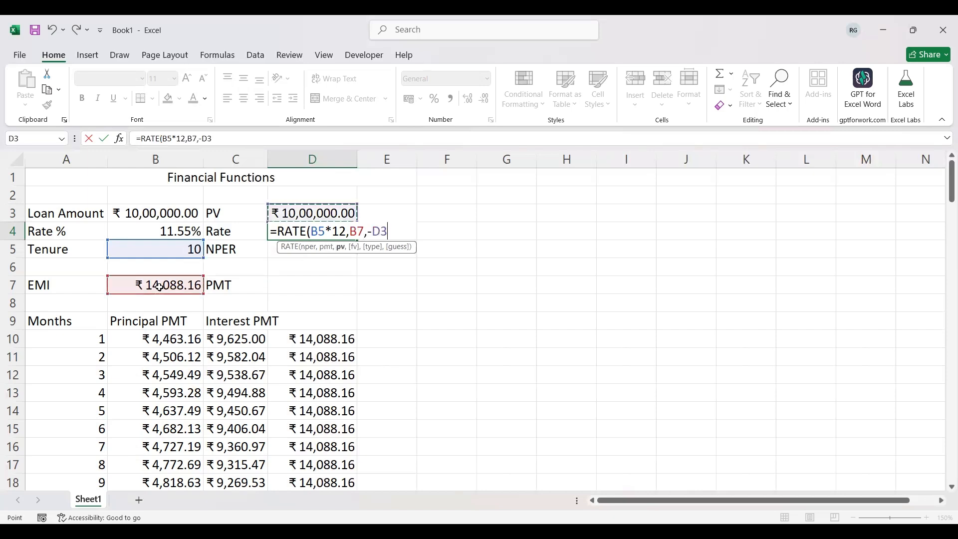
key("Down")
key("Left")
key("Left")
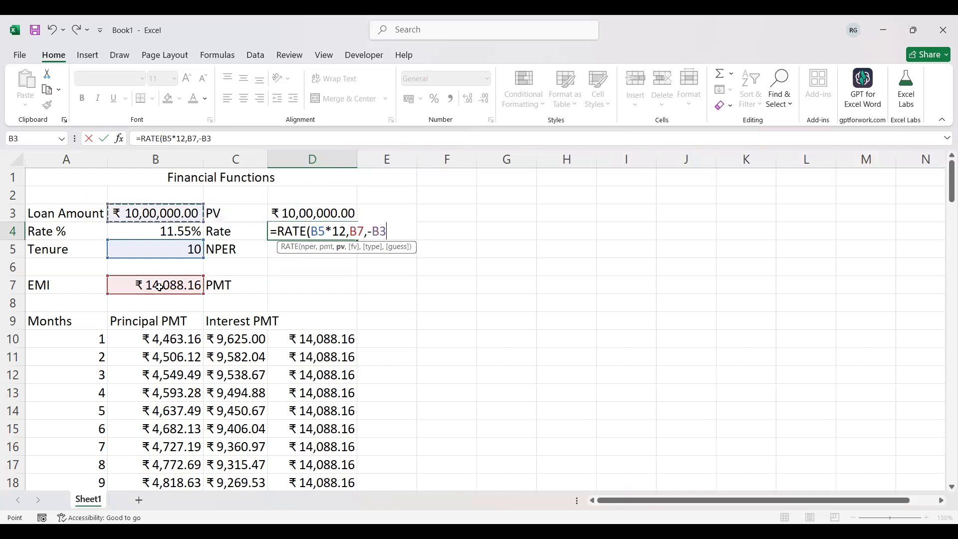
type(")")
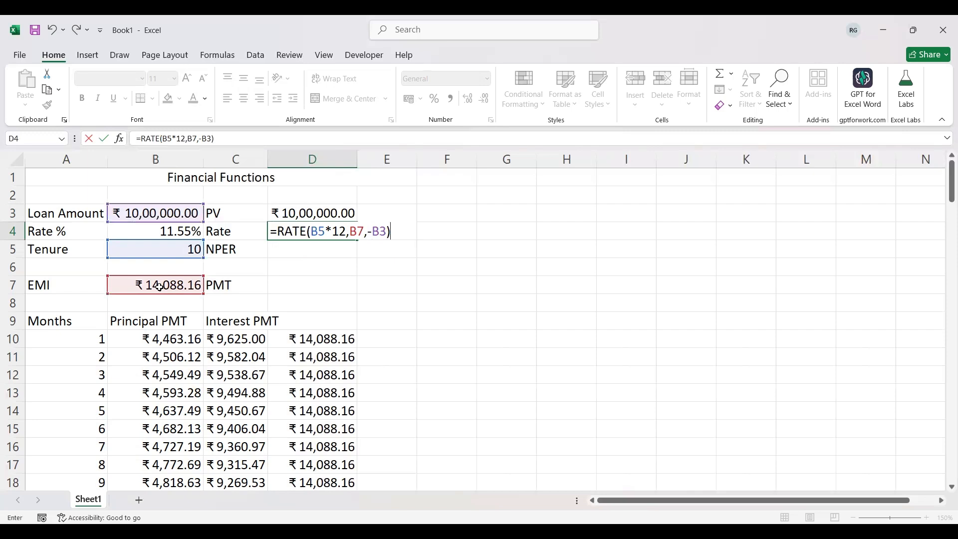
key("Return")
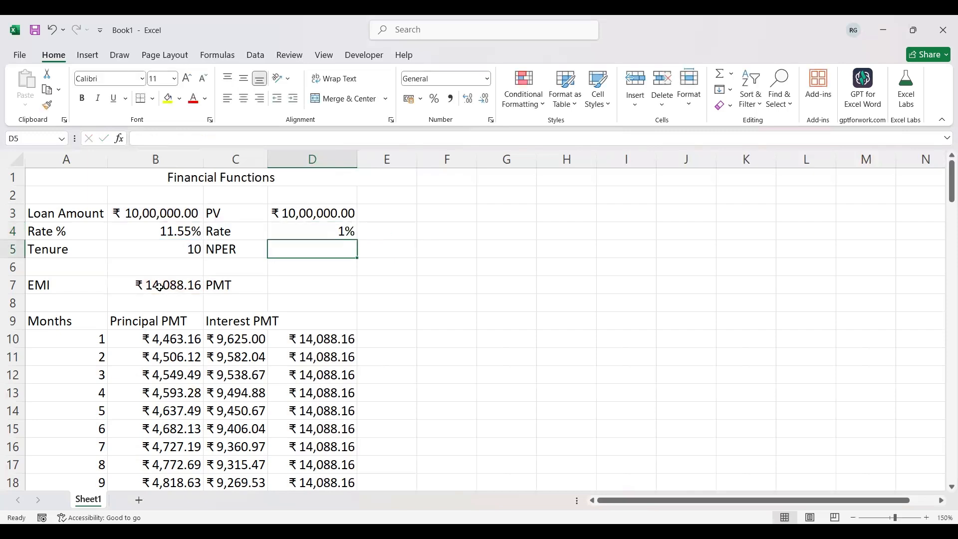
Show the D4 rate with two decimal places and multiply its RATE formula by 12 to make it annual
key("Up")
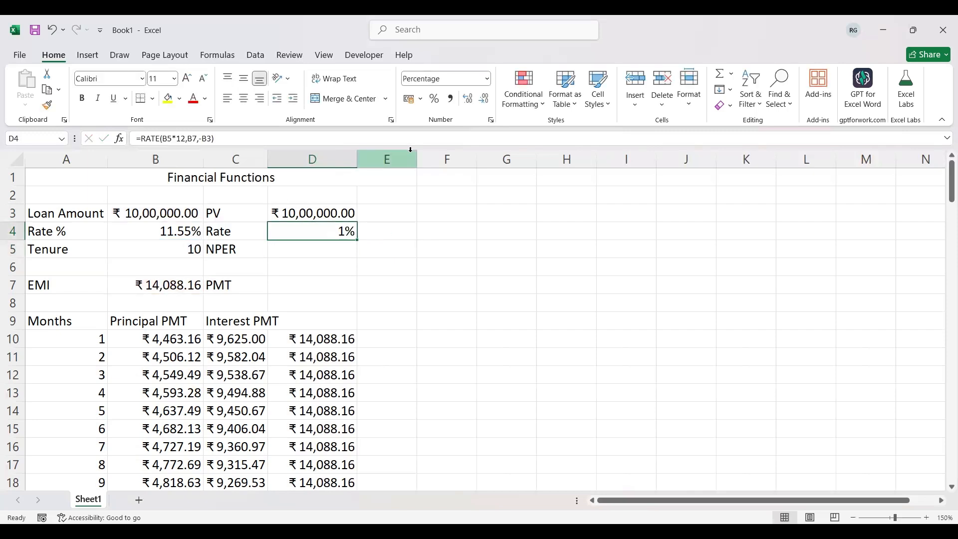
left_click(471, 102)
left_click(471, 102)
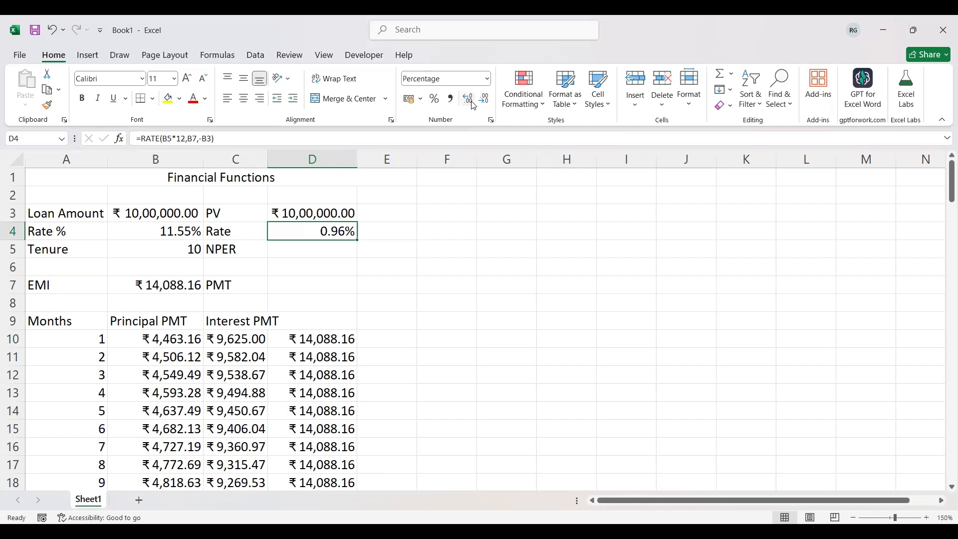
key("F2")
type("*12")
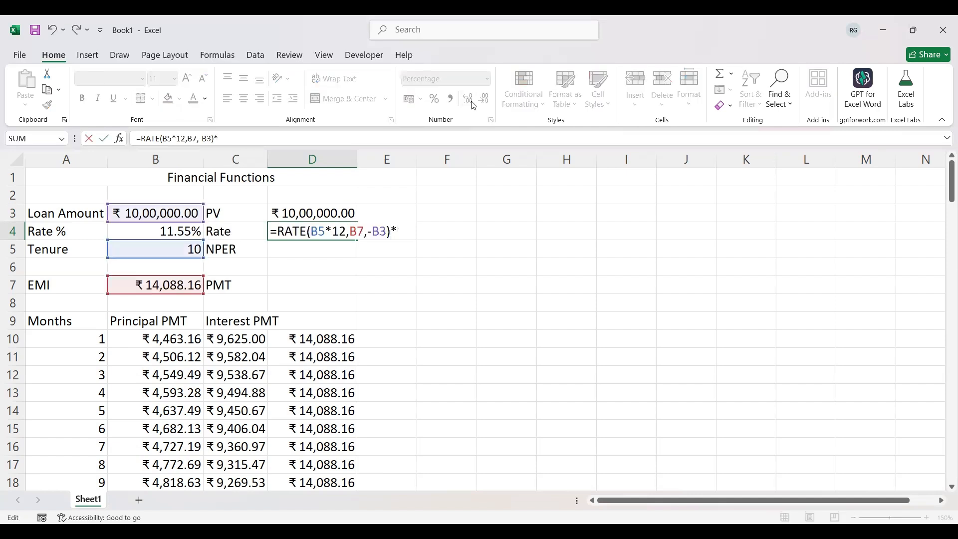
key("Return")
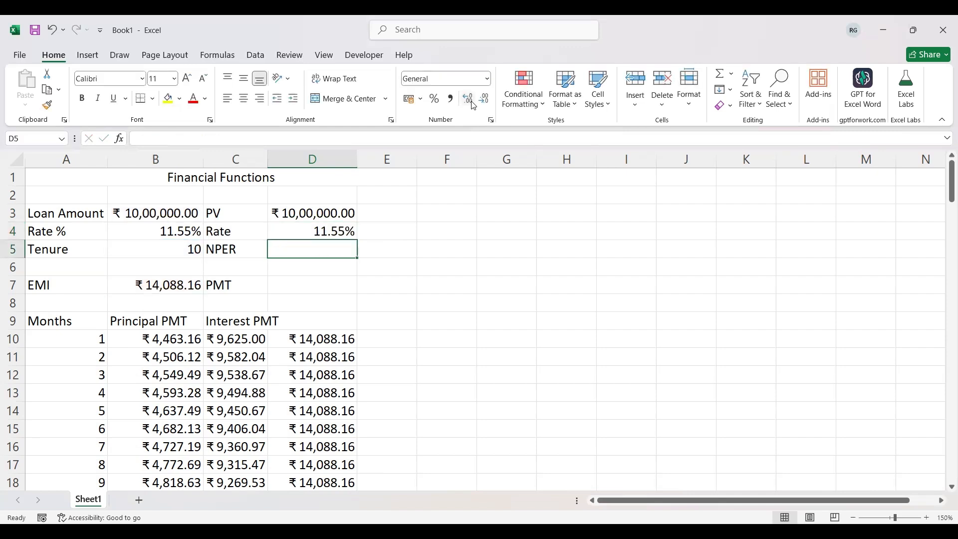
key("Up")
key("F2")
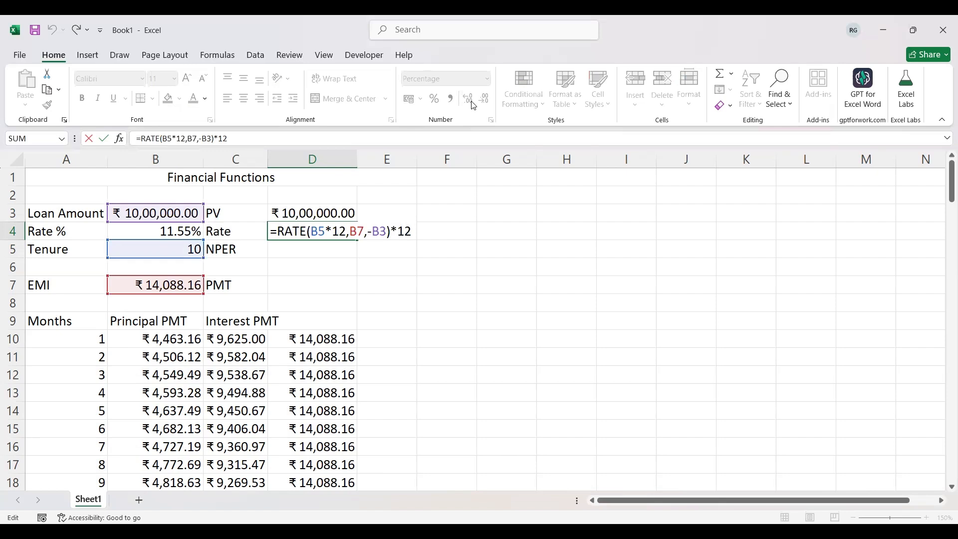
key("Return")
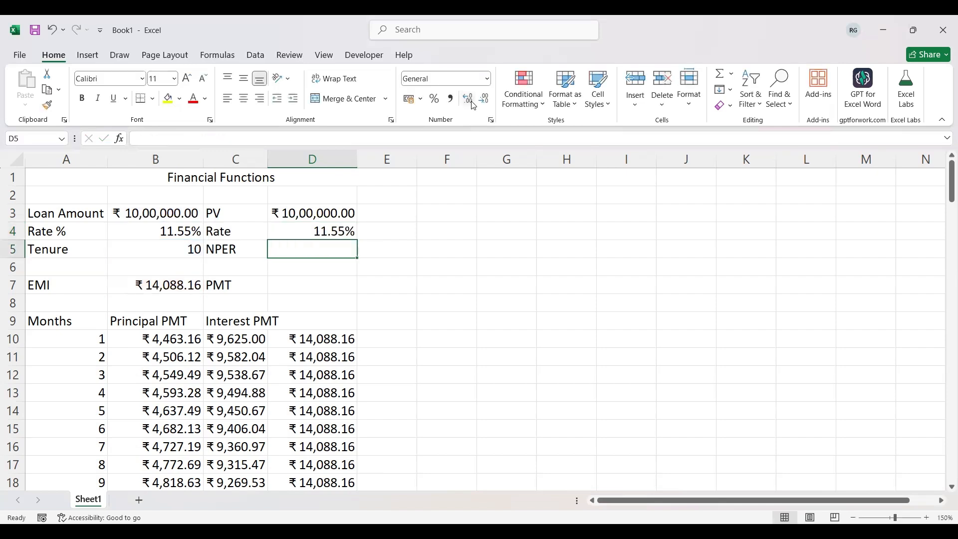
Start an NPER formula in D5 with D4/12 as the rate and B7, the EMI, as the payment
type("=")
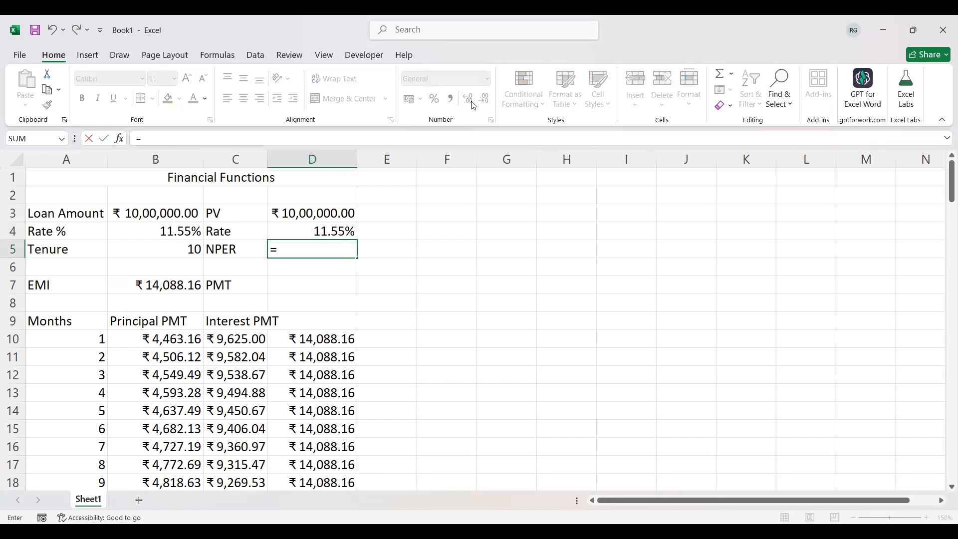
type("NPER(")
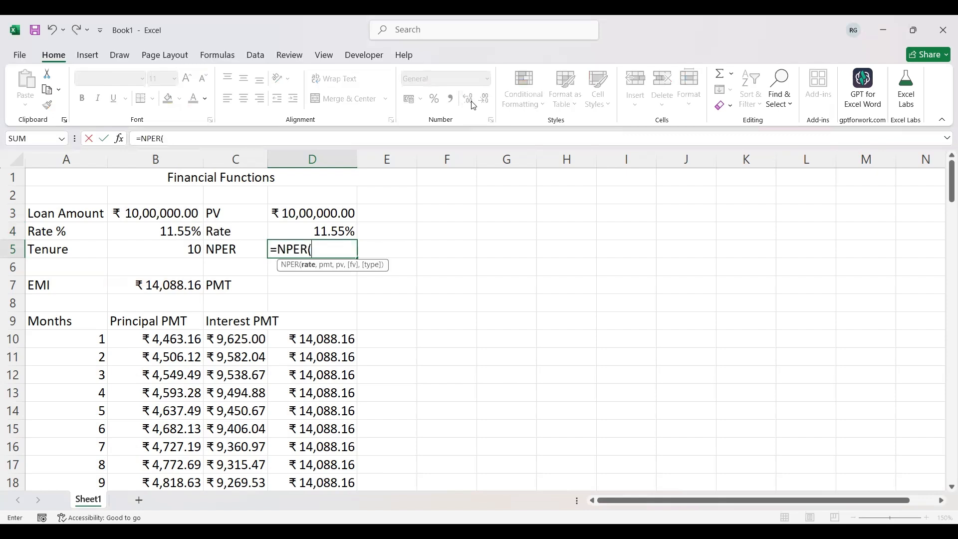
key("Up")
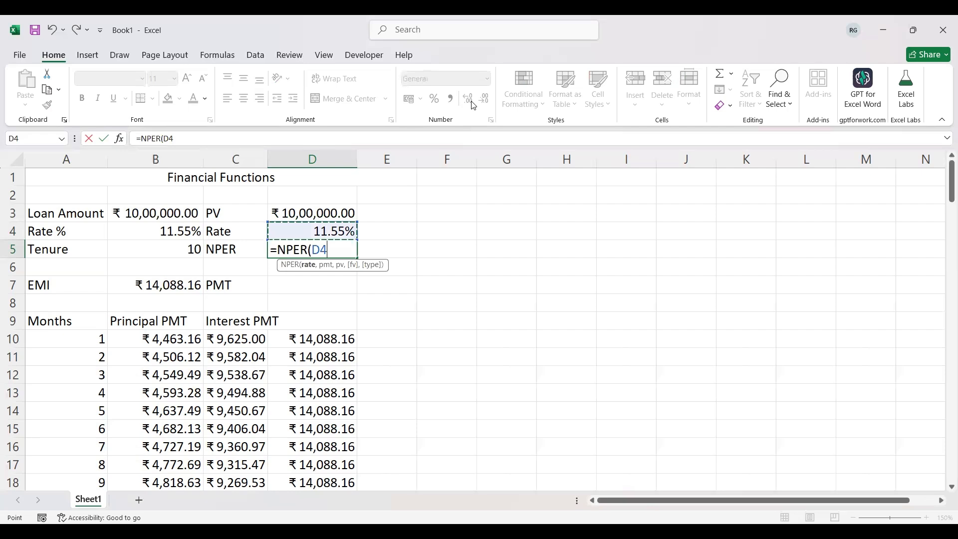
type("/12")
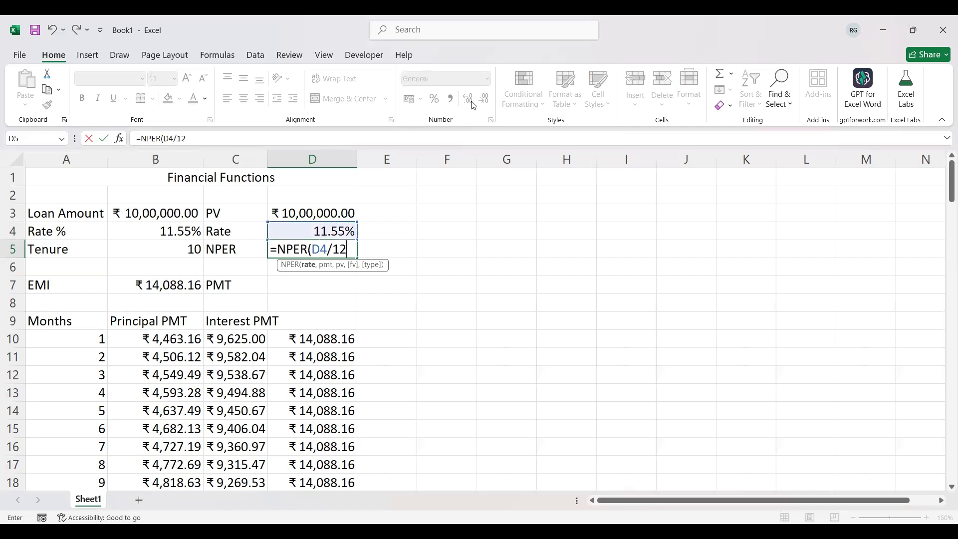
type(",")
key("Left")
key("Left")
key("Down")
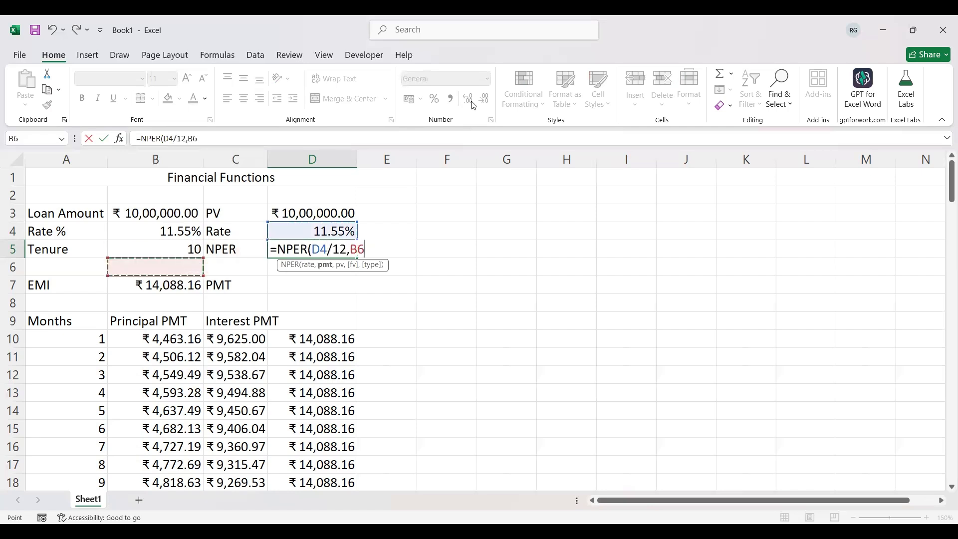
key("Down")
Complete the D5 NPER formula with -D3 as the present value
type(",-")
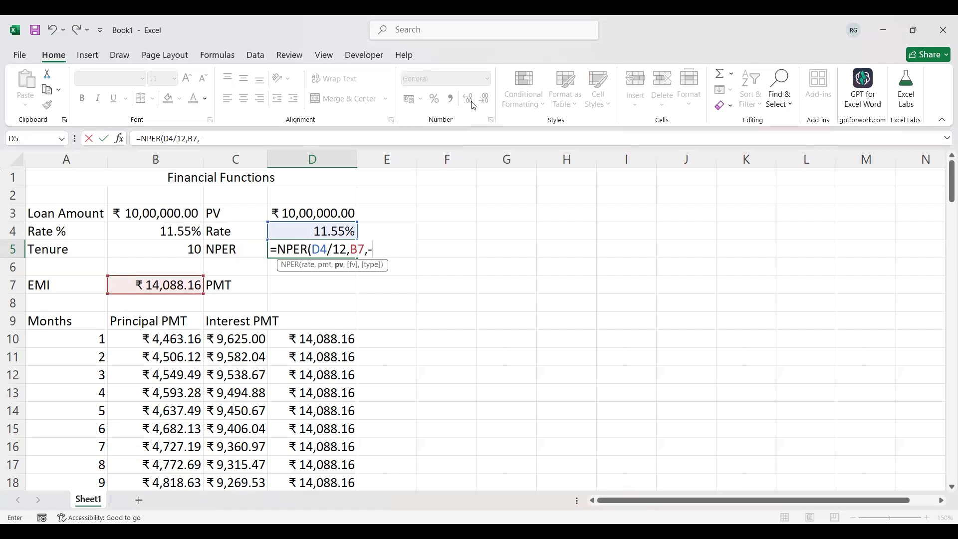
key("Up")
key("Up")
type(")")
key("Return")
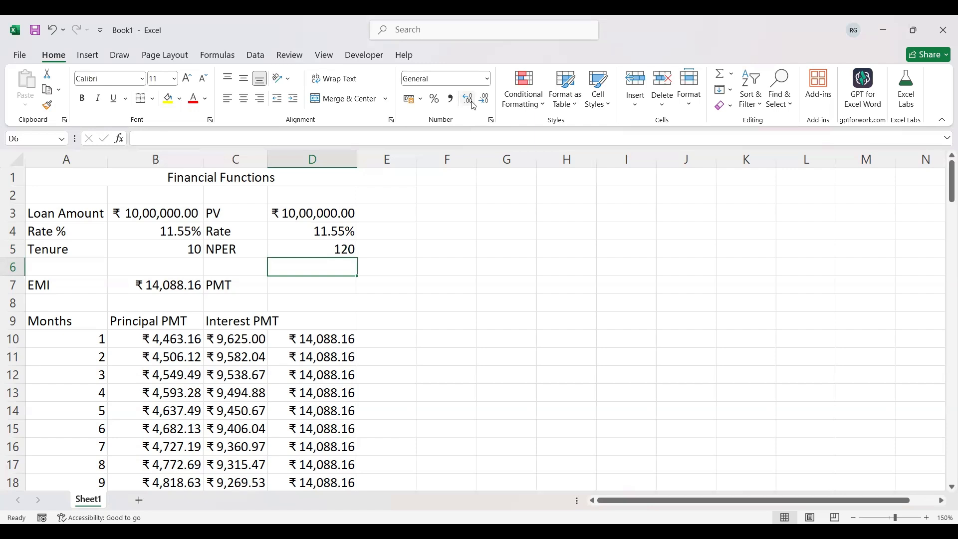
key("Up")
key("Up")
key("Up")
key("Right")
key("Right")
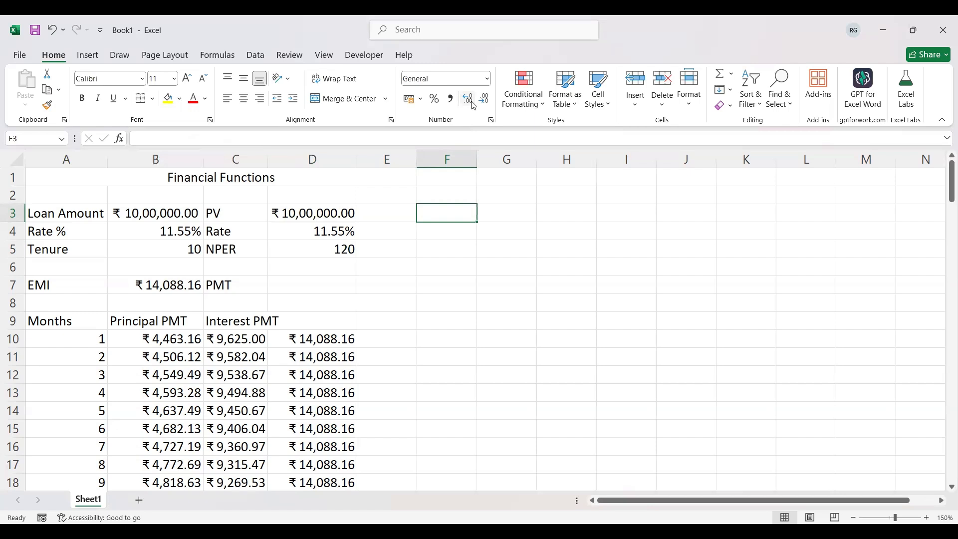
key("shift+Right")
key("shift+Right")
key("shift+Right")
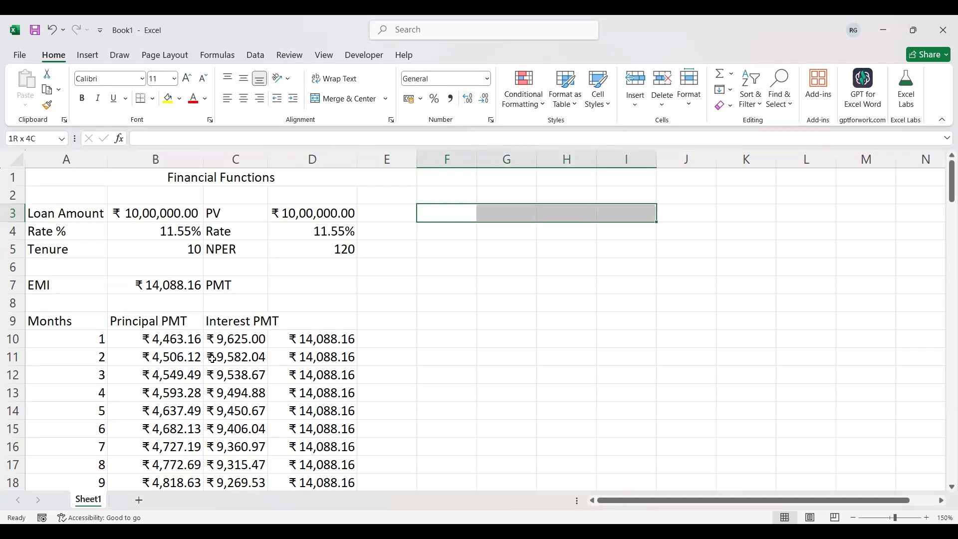
Select the principal payments for months 13 to 24 in B22:B33 and check their sum
left_click(158, 436)
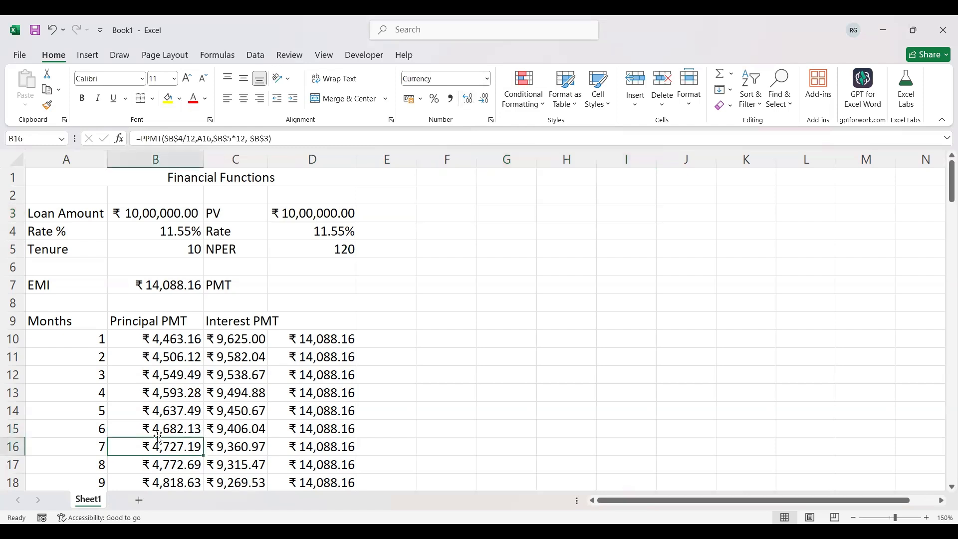
key("Down")
key("Down")
key("Down")
key("Down")
key("Down")
key("Down")
key("Down")
key("Down")
key("Up")
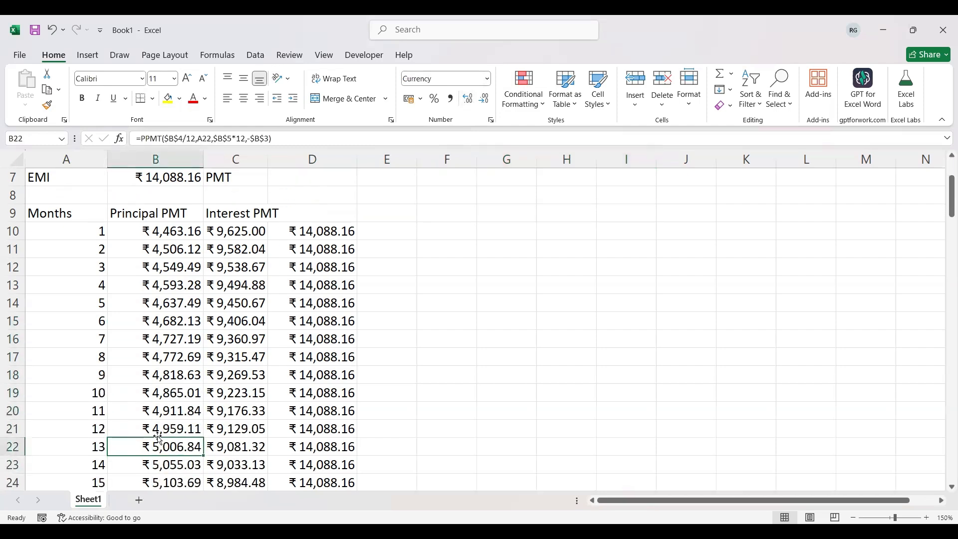
key("shift+Down")
key("shift+Down")
key("shift+Down")
key("shift+Down")
key("shift+Down")
key("shift+Down")
key("shift+Down")
key("shift+Down")
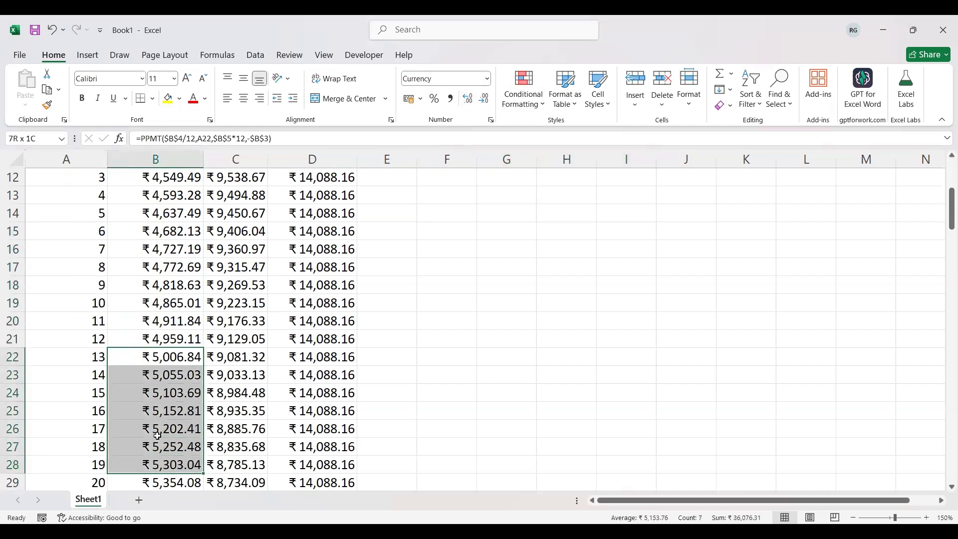
key("shift+Down")
key("shift+Down")
key("shift+Down")
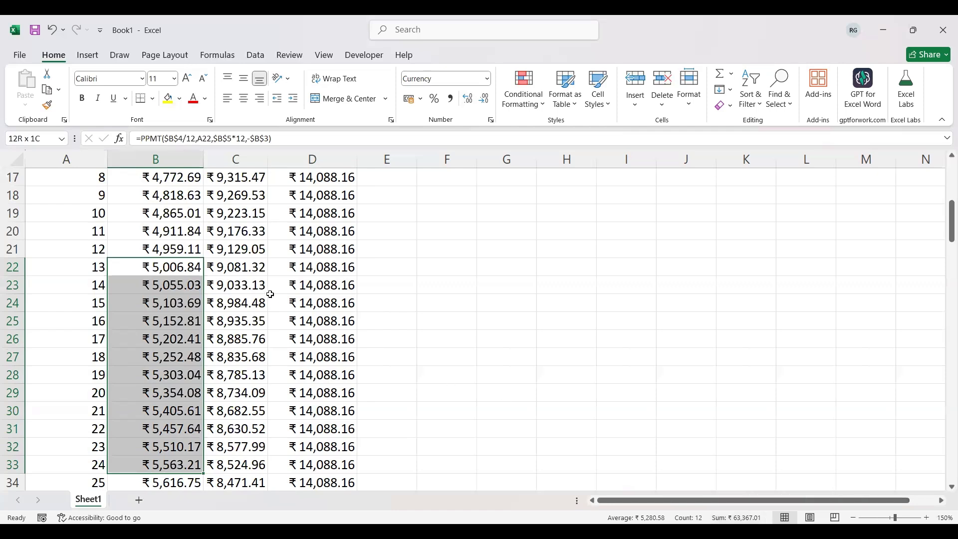
Select the interest payments for months 13 to 24 in C22:C33 and check their sum
left_click(242, 274)
key("shift+Down")
key("shift+Down")
key("shift+Down")
key("shift+Down")
key("shift+Down")
key("shift+Down")
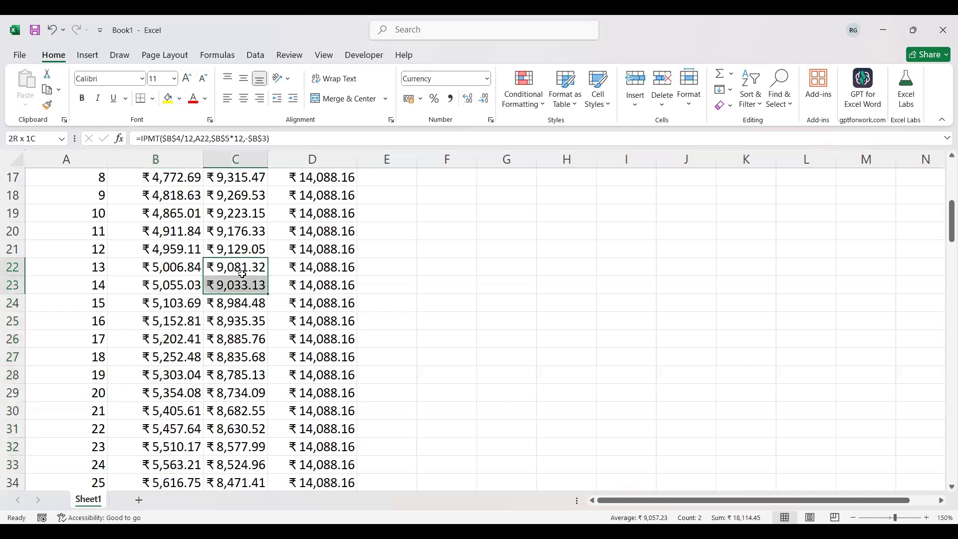
key("shift+Down")
key("shift+Down")
key("shift+Down")
key("shift+Down")
key("shift+Down")
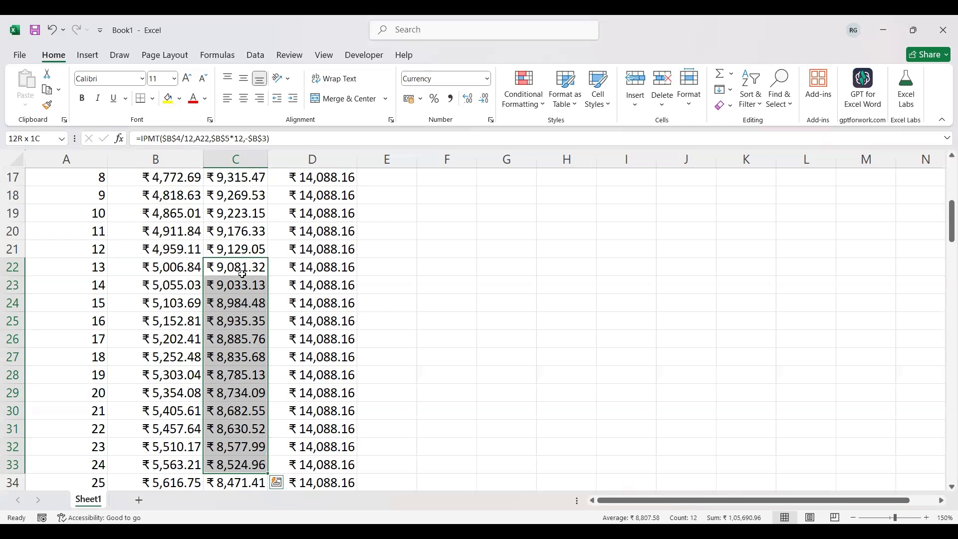
Enter the heading "Cumulative Principal" in G3, beside the loan table
key("Up")
key("Up")
key("Up")
key("Up")
key("Up")
key("Up")
key("Up")
key("Up")
key("Up")
key("Up")
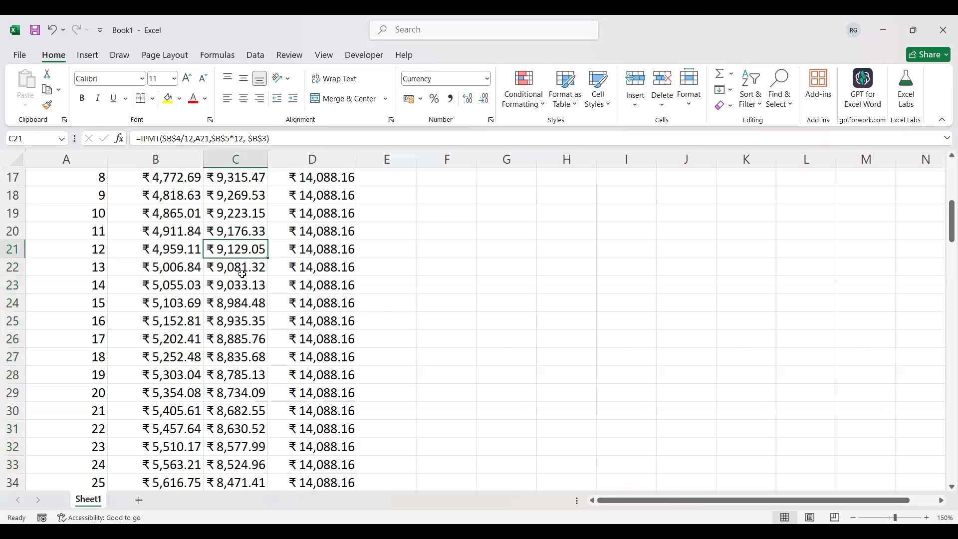
key("ctrl+Home")
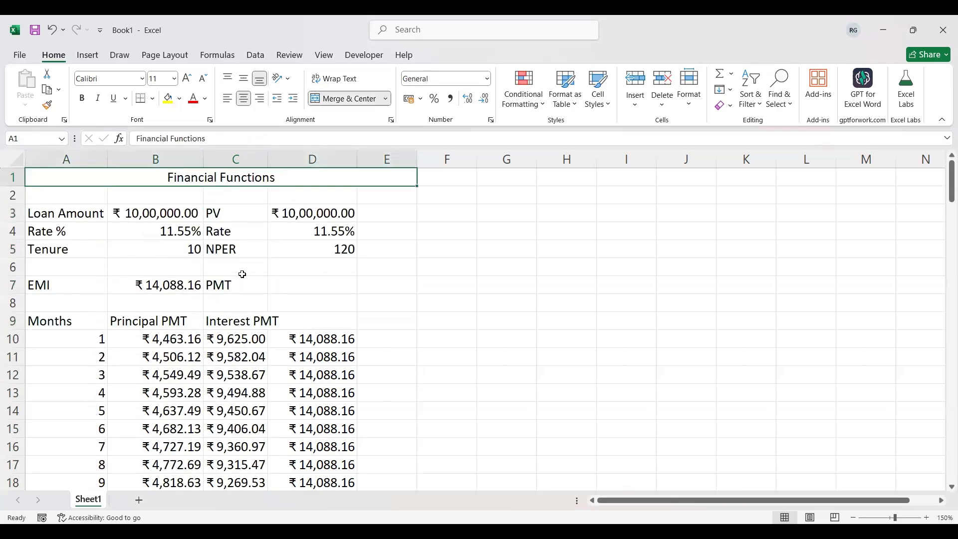
key("Right")
key("Right")
key("Down")
key("Down")
type("Cumulative Princip")
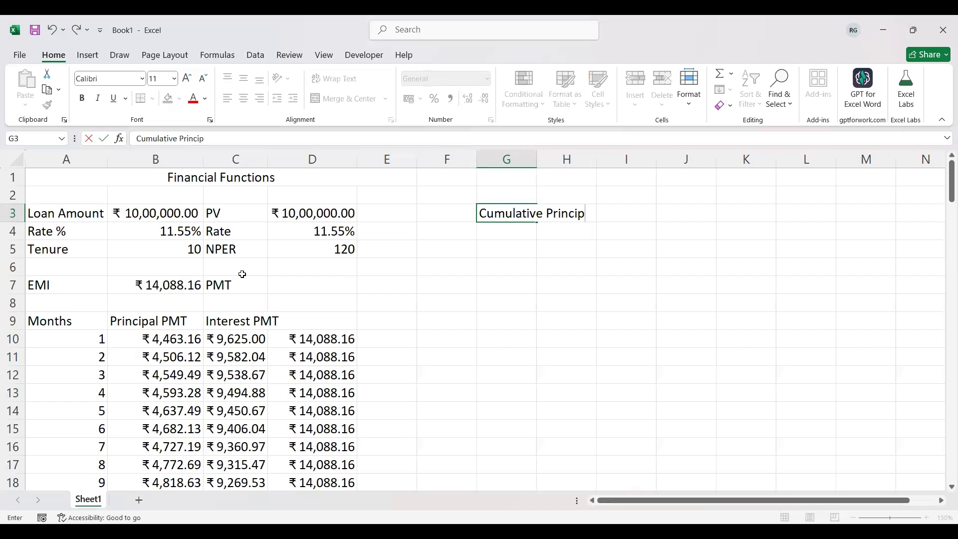
type("al")
key("Return")
Merge and center the Cumulative Principal heading across G3:J3
key("Up")
key("shift+Right")
key("shift+Right")
key("shift+Right")
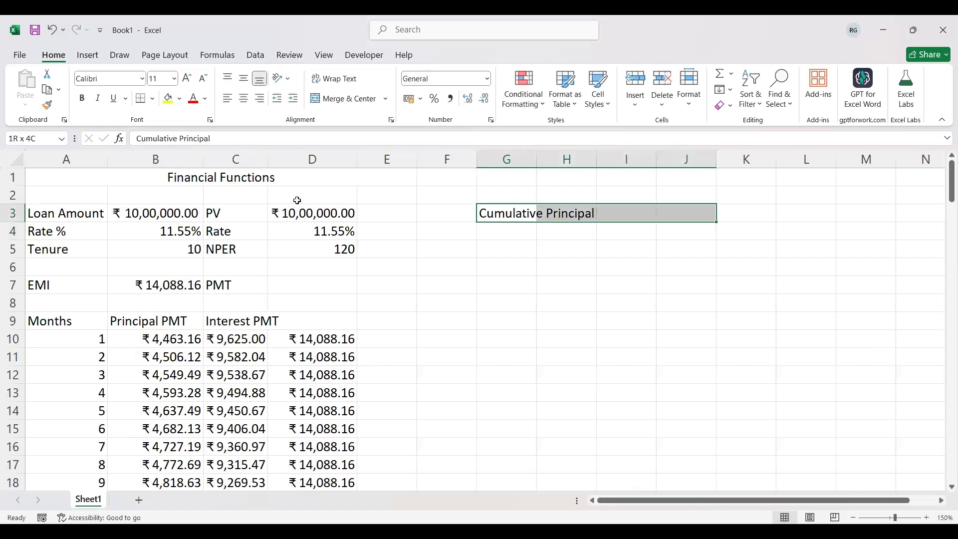
left_click(351, 95)
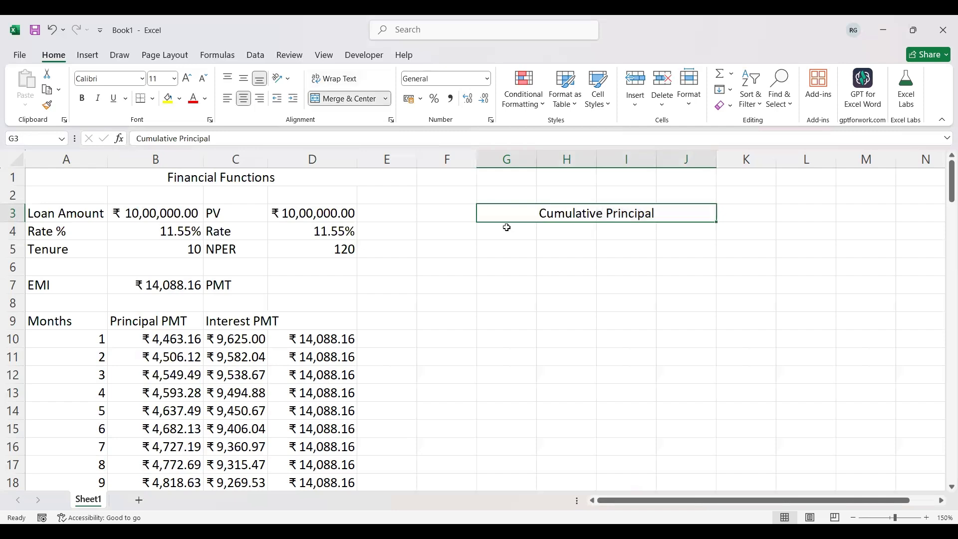
Copy the merged heading cell to G6:J6 and clear the copied text
key("ctrl+c")
key("Down")
key("Down")
key("Down")
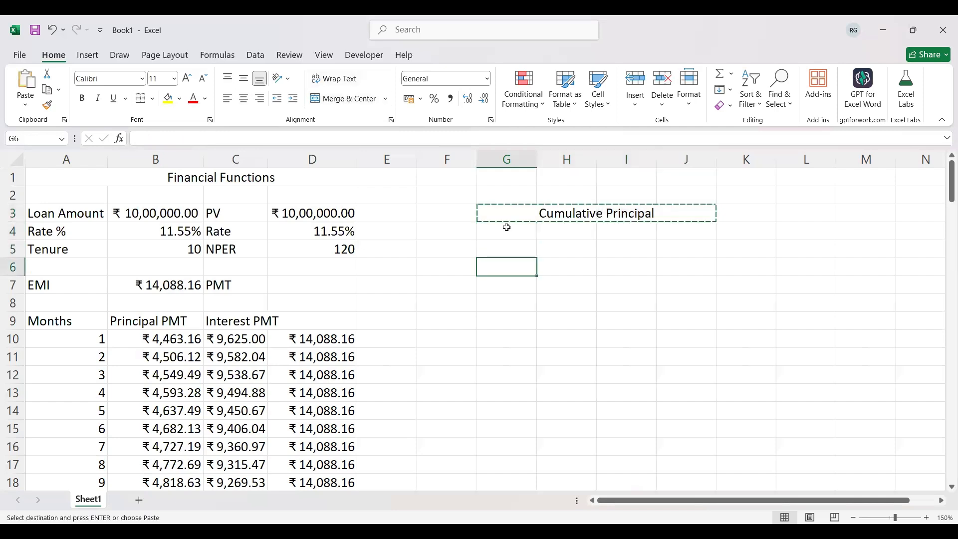
key("ctrl+v")
key("ctrl+z")
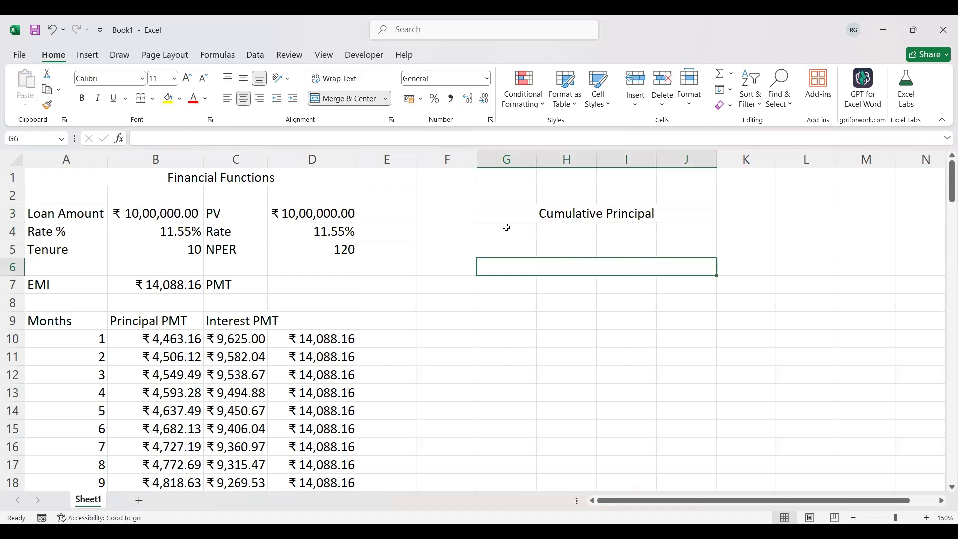
Merge G4:H5 across so that each row has one cell spanning columns G and H
key("Up")
key("Up")
key("shift+Right")
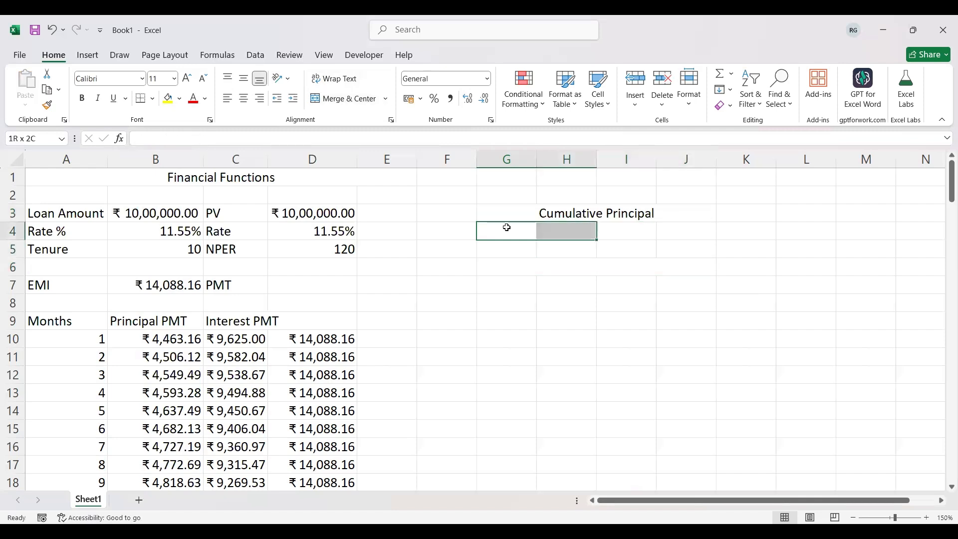
key("shift+Down")
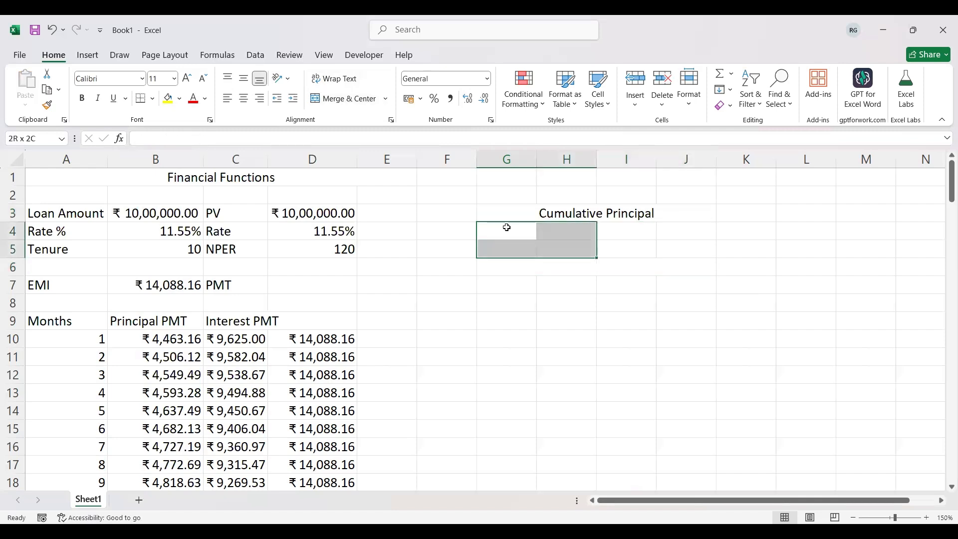
left_click(386, 98)
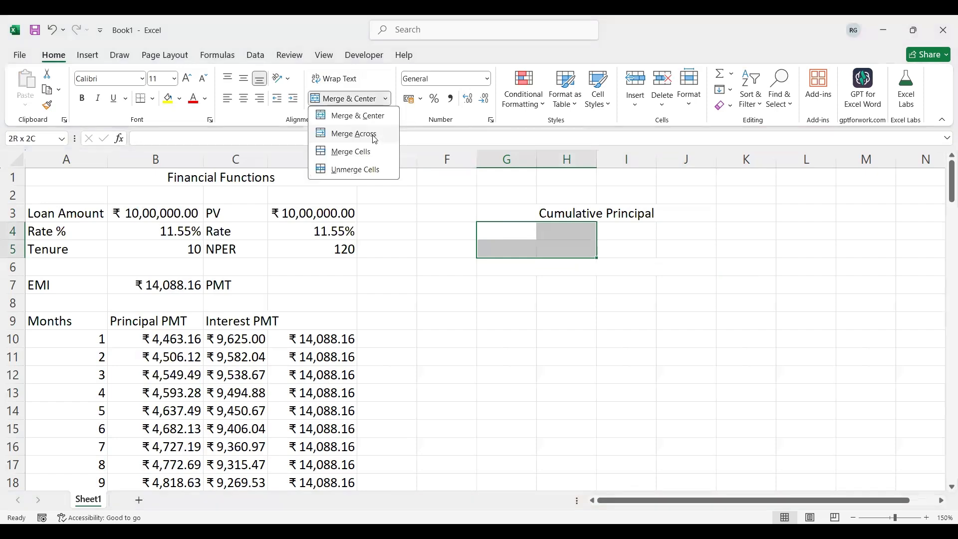
left_click(374, 135)
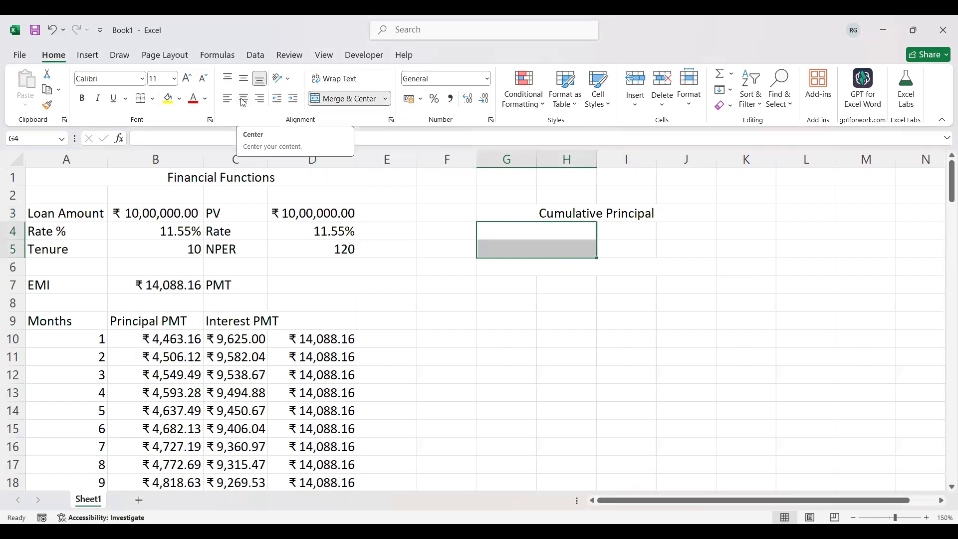
Copy the merged cells G4:H5 to I4:J5
key("ctrl+c")
key("Right")
key("ctrl+v")
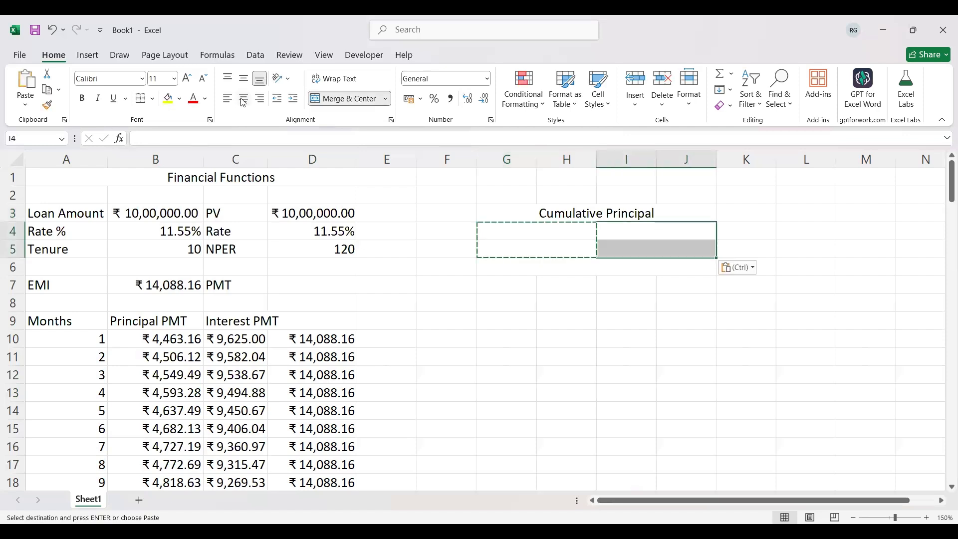
Apply all borders to the Cumulative Principal block G3:J6 and give G6 the accounting number format
key("Up")
key("shift+Down")
key("shift+Down")
key("shift+Down")
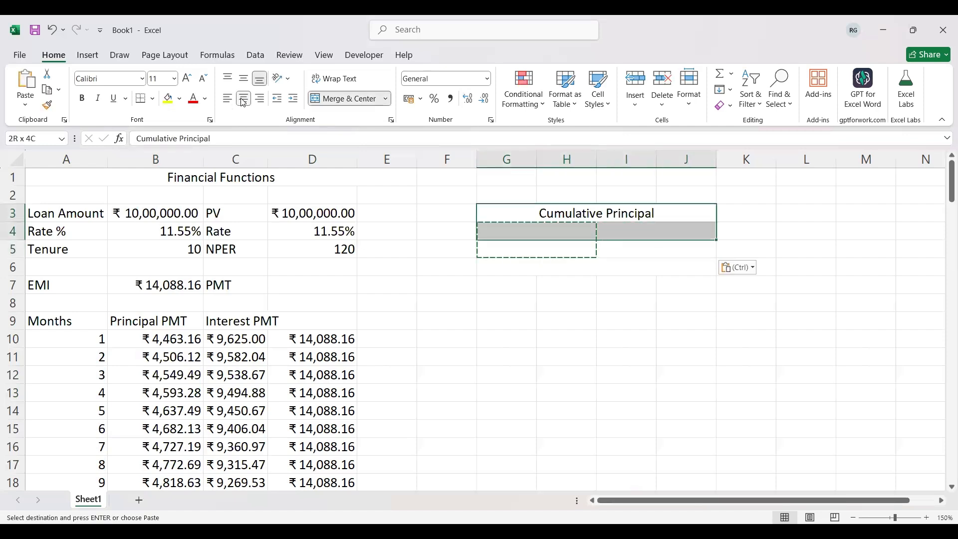
left_click(153, 98)
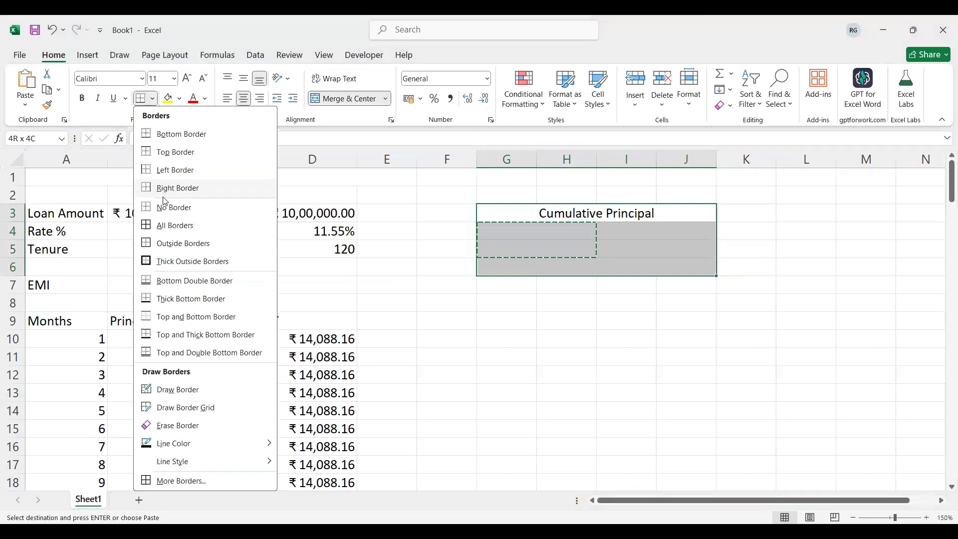
left_click(166, 224)
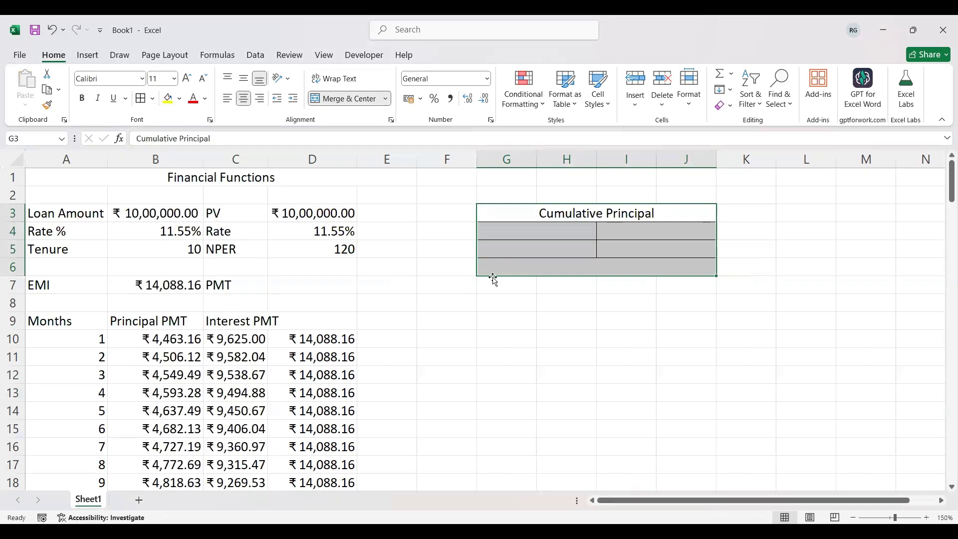
left_click(522, 270)
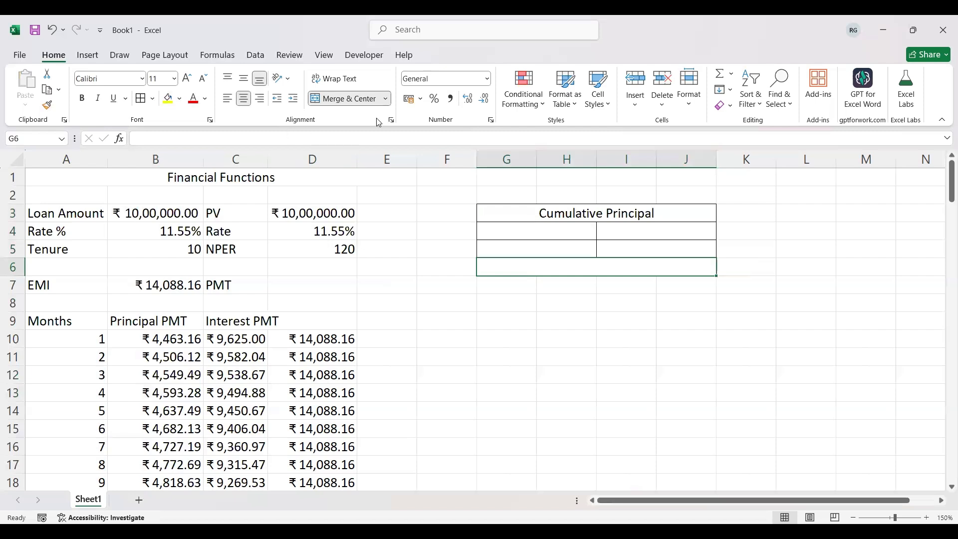
left_click(410, 99)
Copy the Cumulative Principal block G3:J6 to G8
key("Up")
key("Up")
key("Up")
key("shift+Down")
key("shift+Down")
key("shift+Down")
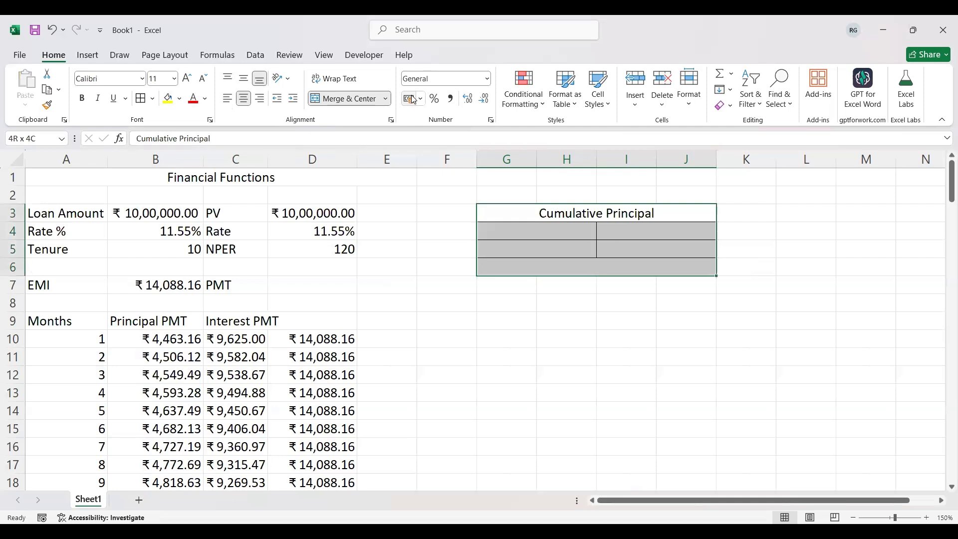
key("ctrl+c")
key("Down")
key("Down")
key("Down")
key("Down")
key("Down")
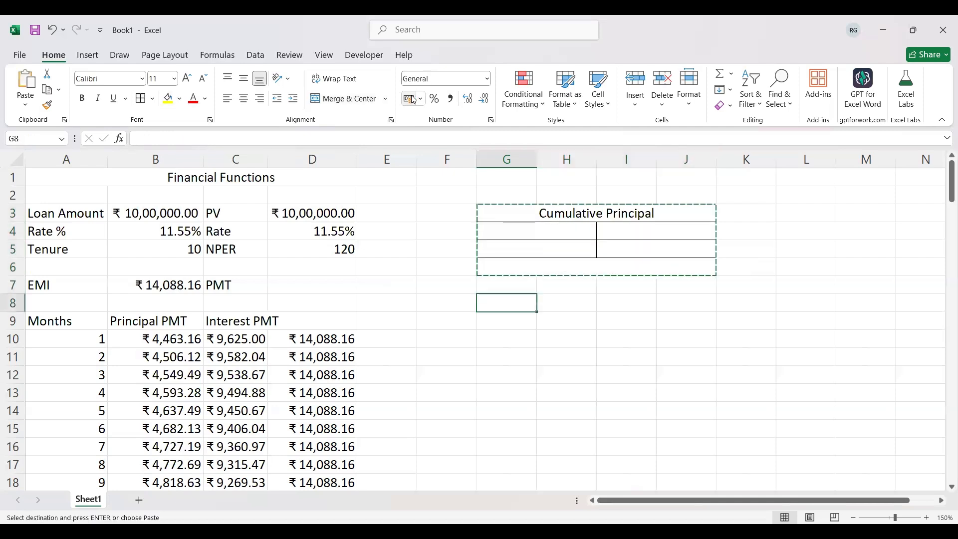
key("ctrl+v")
key("shift+Up")
key("shift+Up")
key("shift+Up")
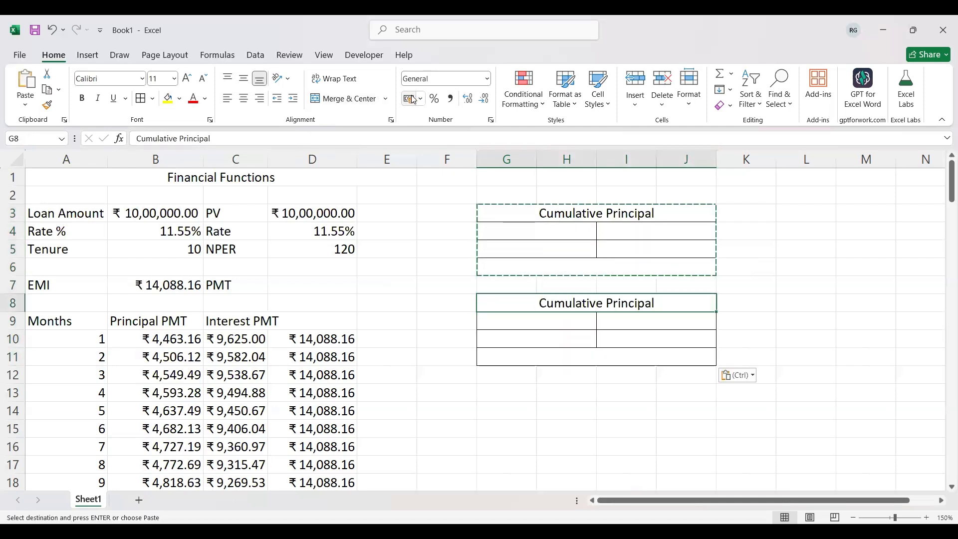
Change the heading of the copied block in G8 to "Cumulative Interest"
key("F2")
key("BackSpace")
key("BackSpace")
key("BackSpace")
key("BackSpace")
key("BackSpace")
key("BackSpace")
key("BackSpace")
key("BackSpace")
key("BackSpace")
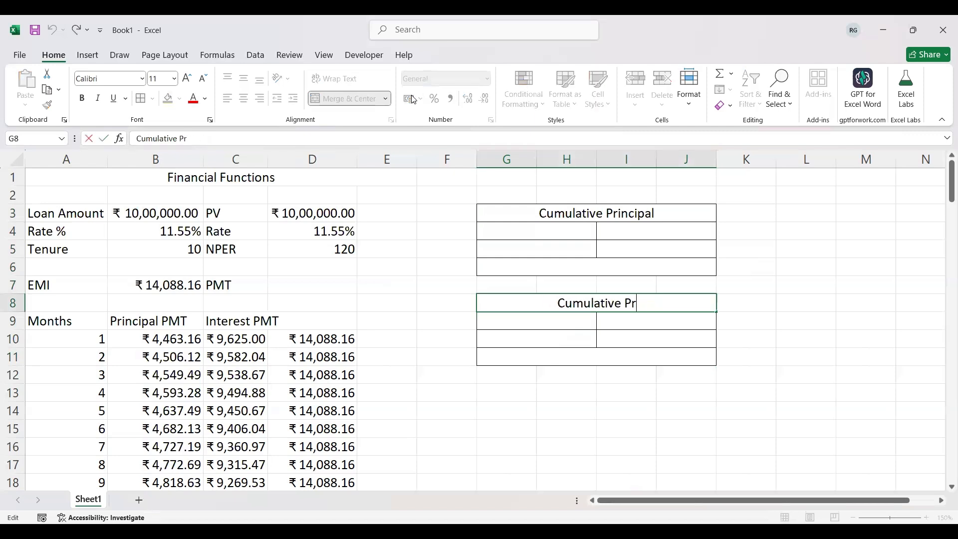
type("Interesty")
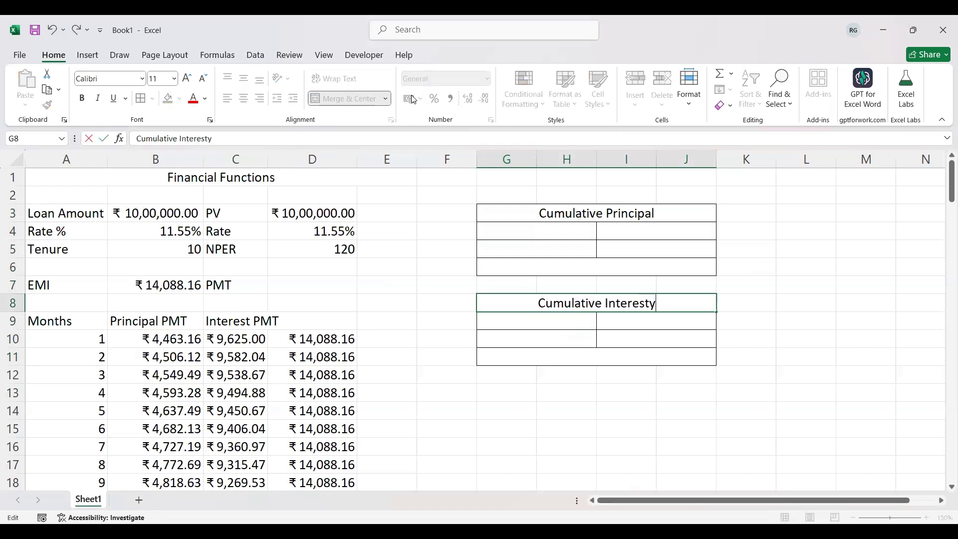
key("BackSpace")
key("Return")
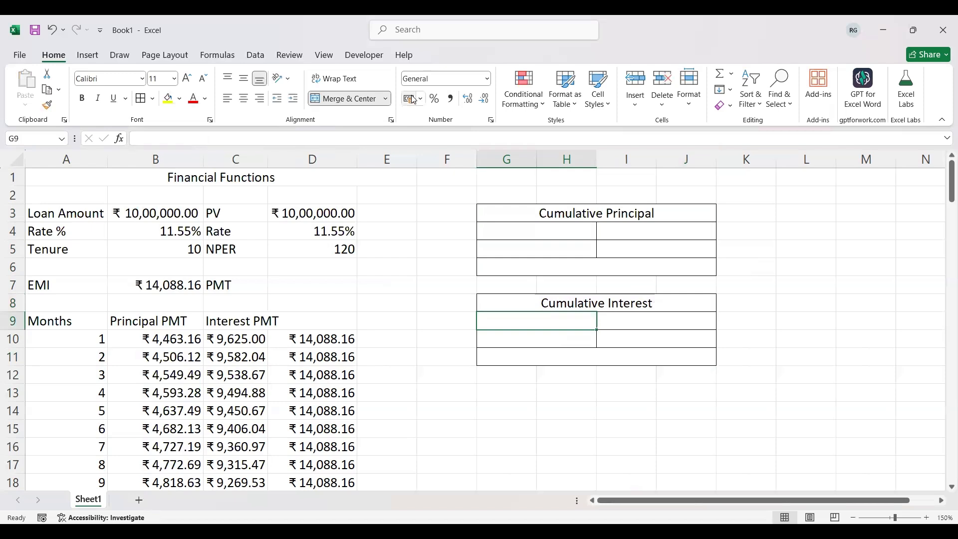
Label the Cumulative Principal block with "Start Month" in G4 and "End Month" in I4
key("Up")
key("Up")
key("Up")
key("Up")
key("Up")
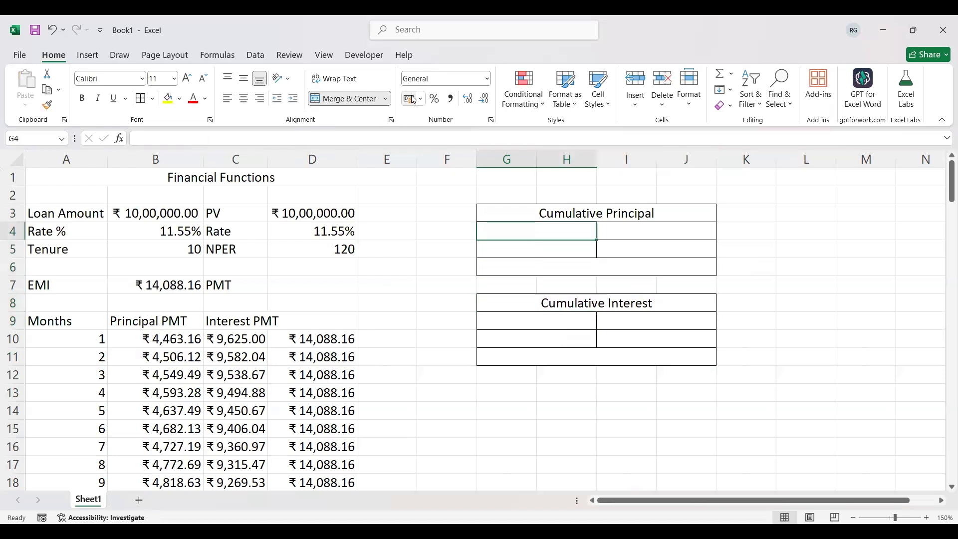
type("Start M")
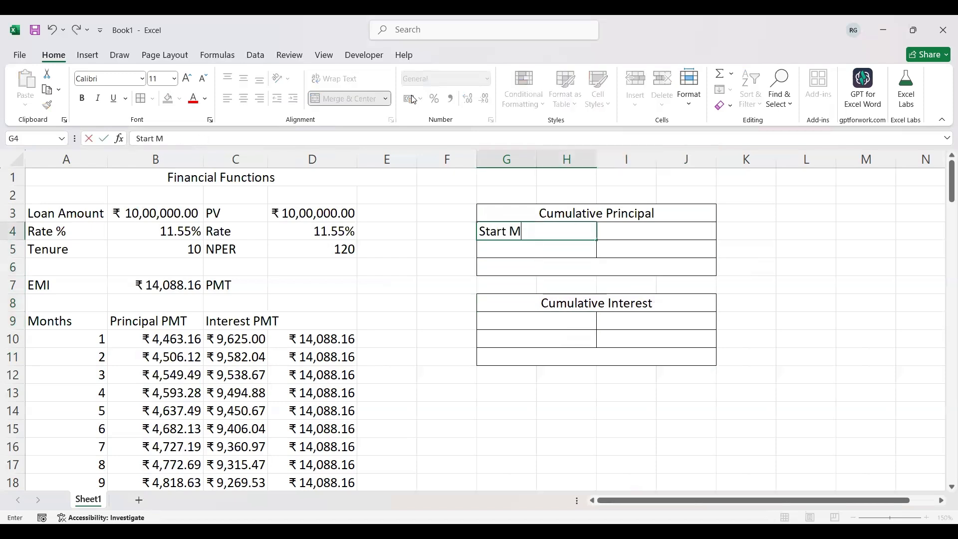
type("onth")
key("Tab")
type("End")
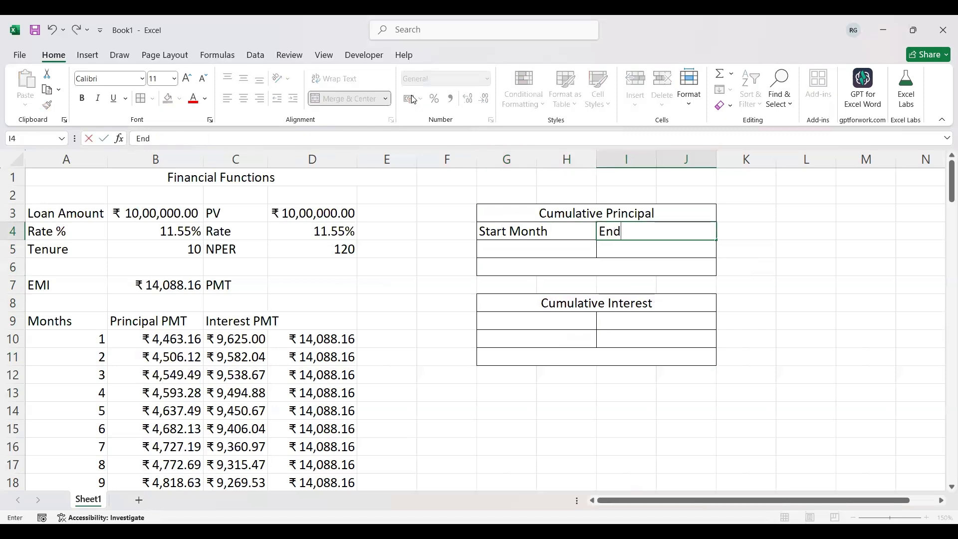
type(" Month")
key("Return")
Center the contents of G4:J5 horizontally in the Cumulative Principal block
key("shift+Up")
key("shift+Right")
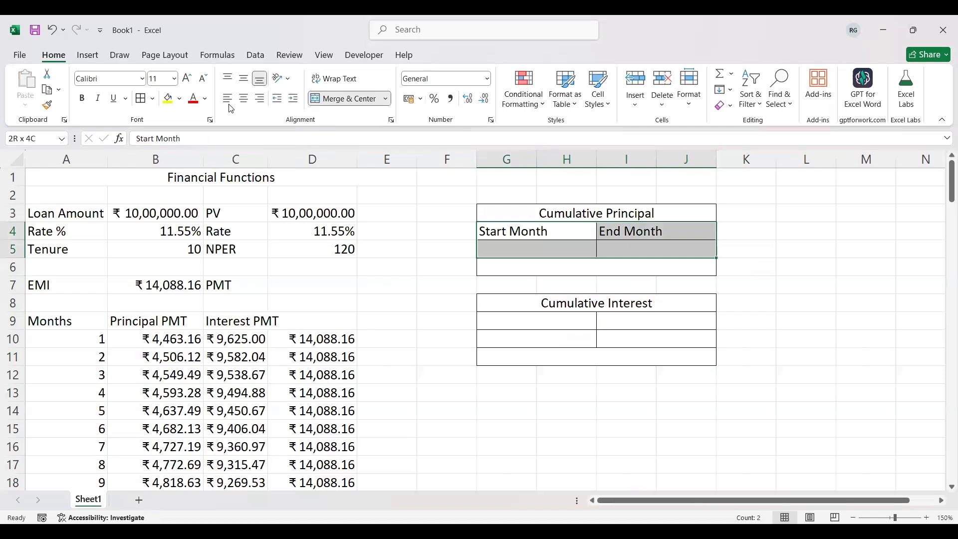
left_click(243, 98)
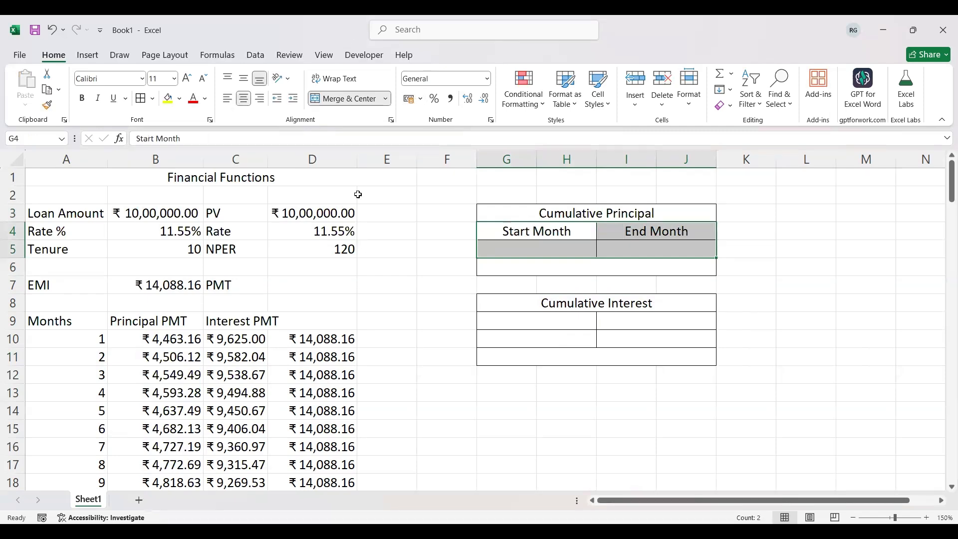
Enter start month 13 in G5 and end month 24 in I5
left_click(504, 252)
type("13")
key("Tab")
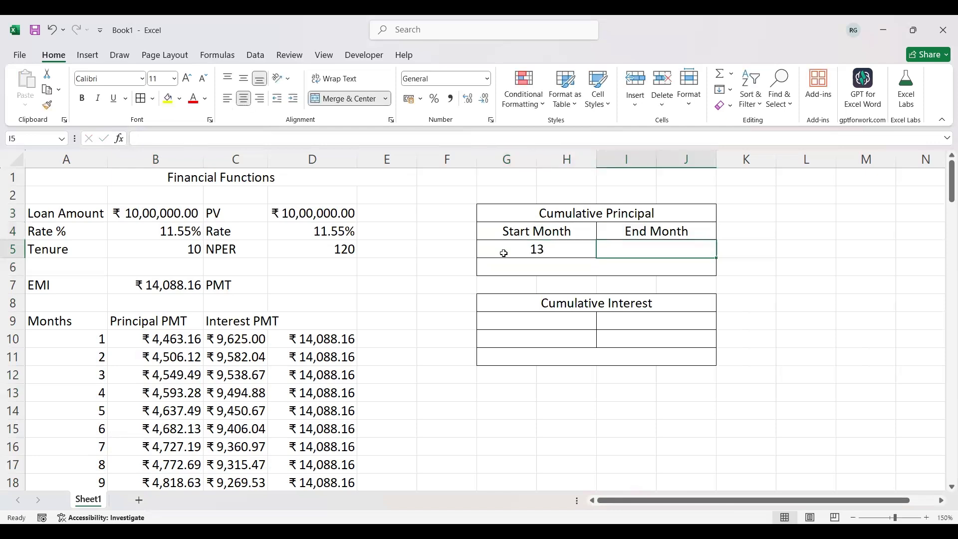
type("24")
key("Tab")
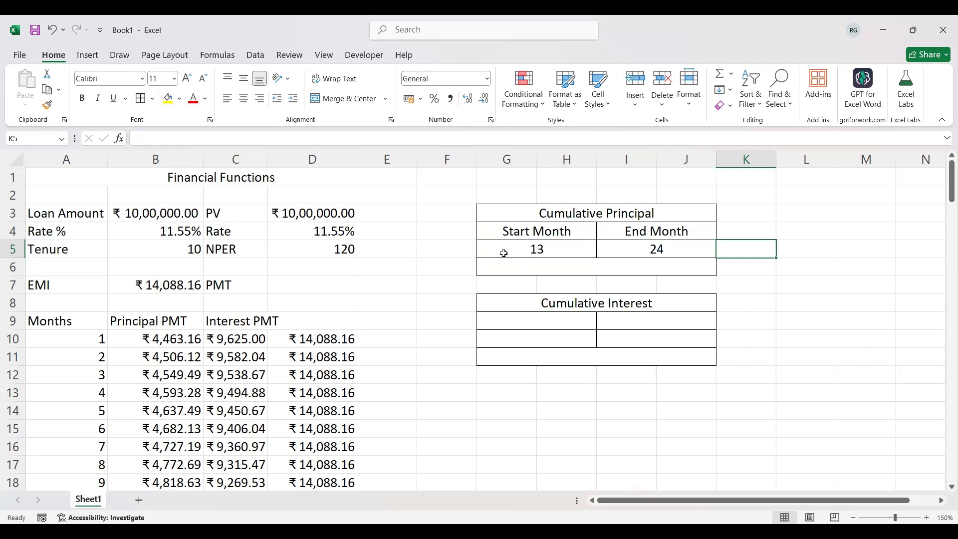
Copy the start and end month cells G4:J5 into the Cumulative Interest block at G9
key("Left")
key("Left")
key("Up")
key("shift+Right")
key("shift+Down")
key("ctrl+c")
key("Down")
key("Down")
key("Down")
key("Down")
key("Down")
key("ctrl+v")
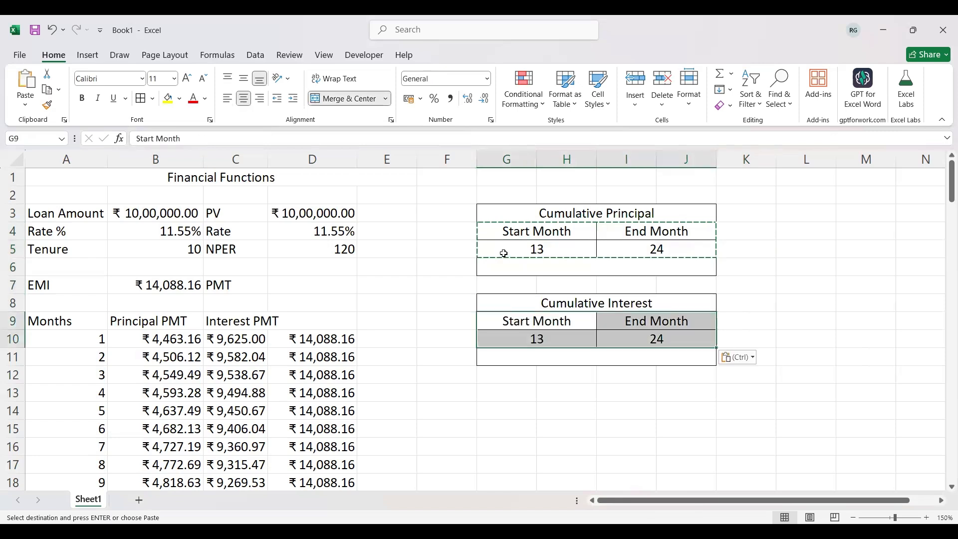
Enter the formula =CUMPRINC(B4/12,B5*12,B3,G5,I5,0) in G6 of the Cumulative Principal block
key("Up")
key("Up")
key("Up")
key("Up")
key("Up")
key("Down")
key("Down")
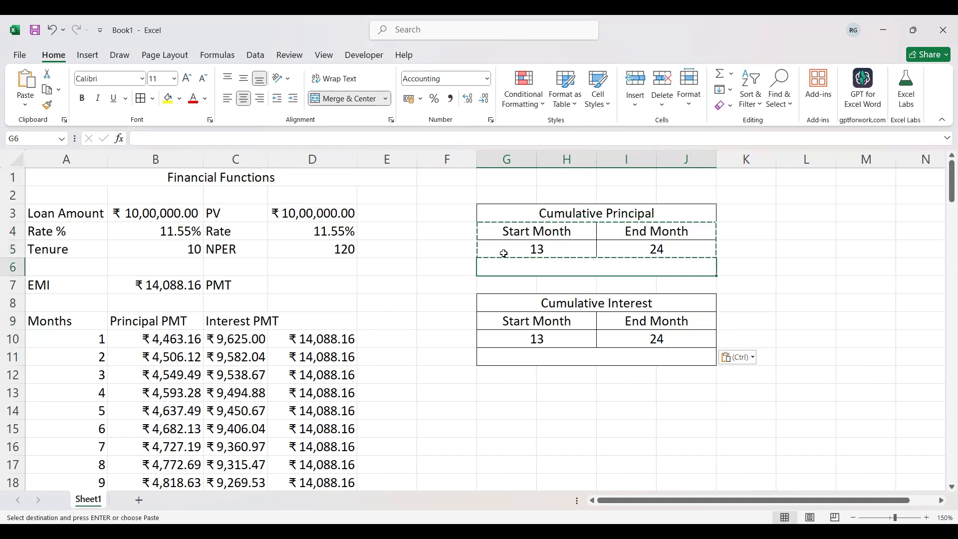
key("Escape")
type("=")
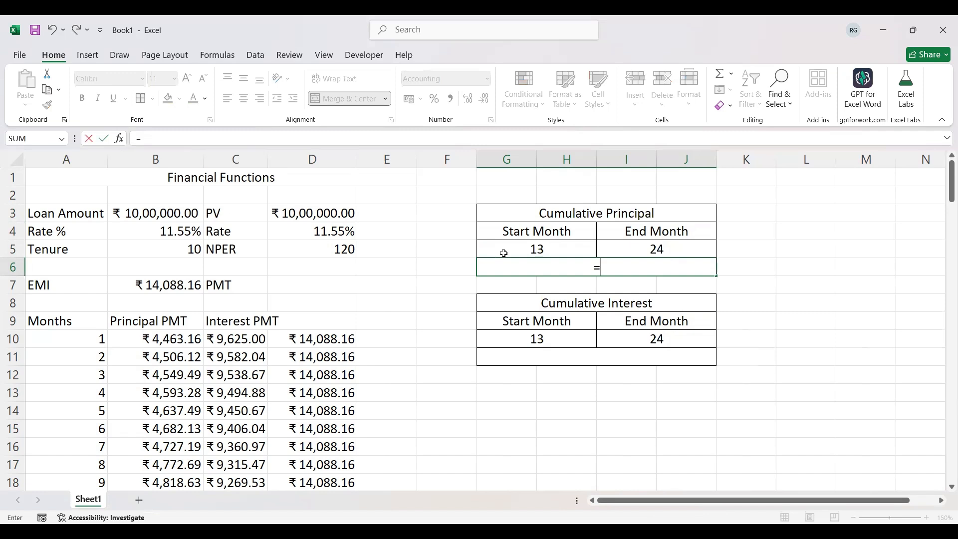
type("CUMPRINC(")
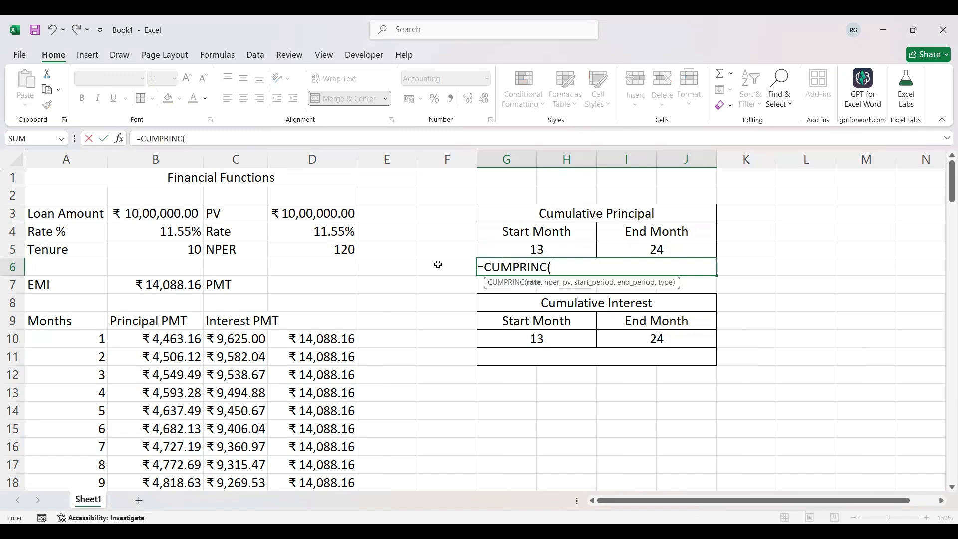
left_click(178, 233)
type("/12,")
left_click(143, 248)
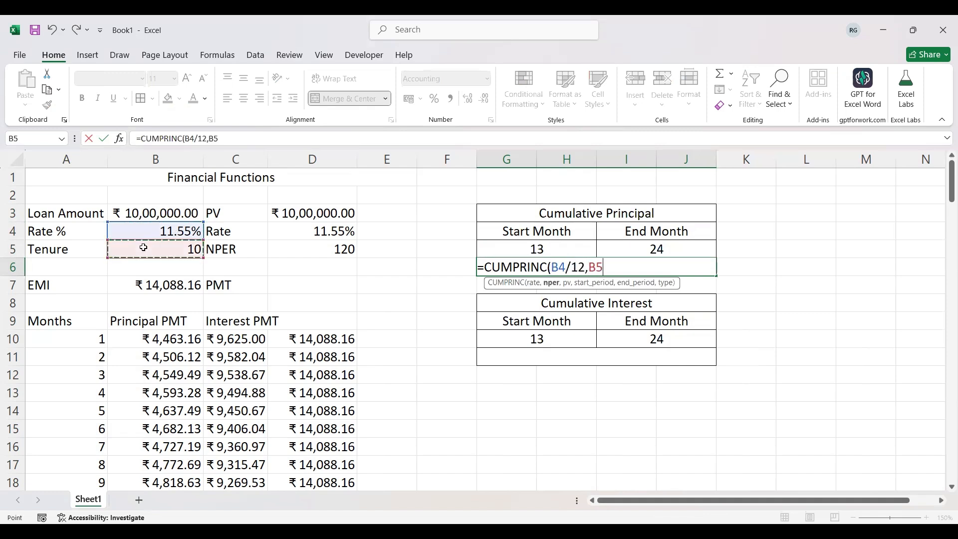
type("*12,")
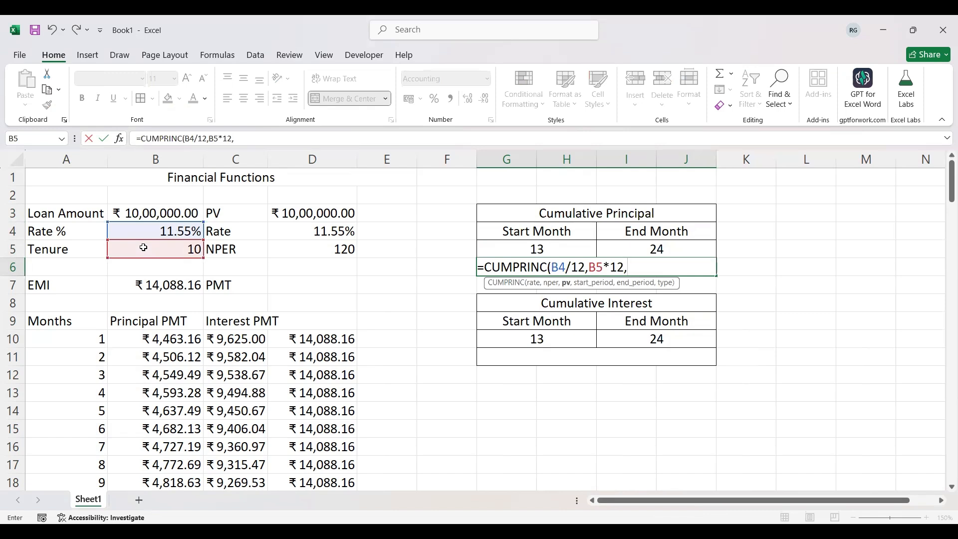
left_click(171, 215)
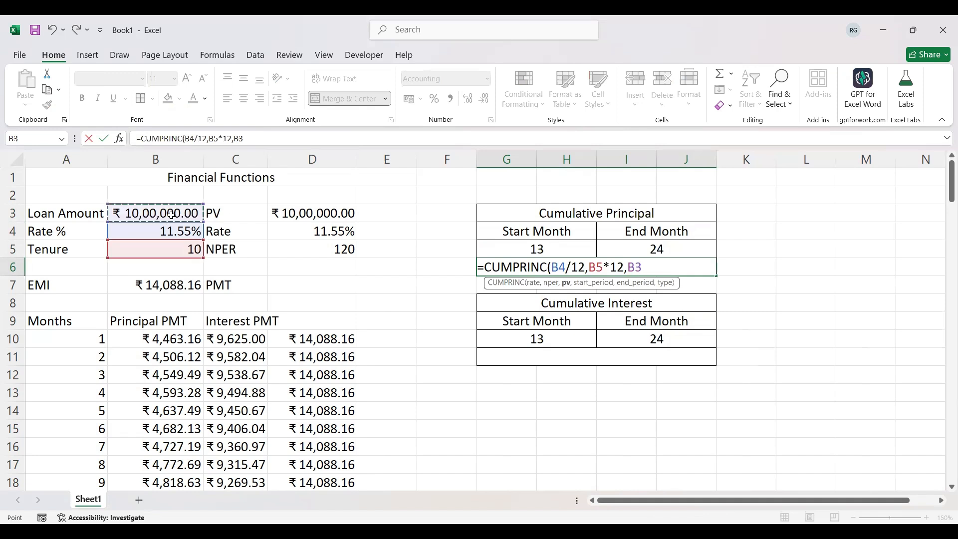
type(",")
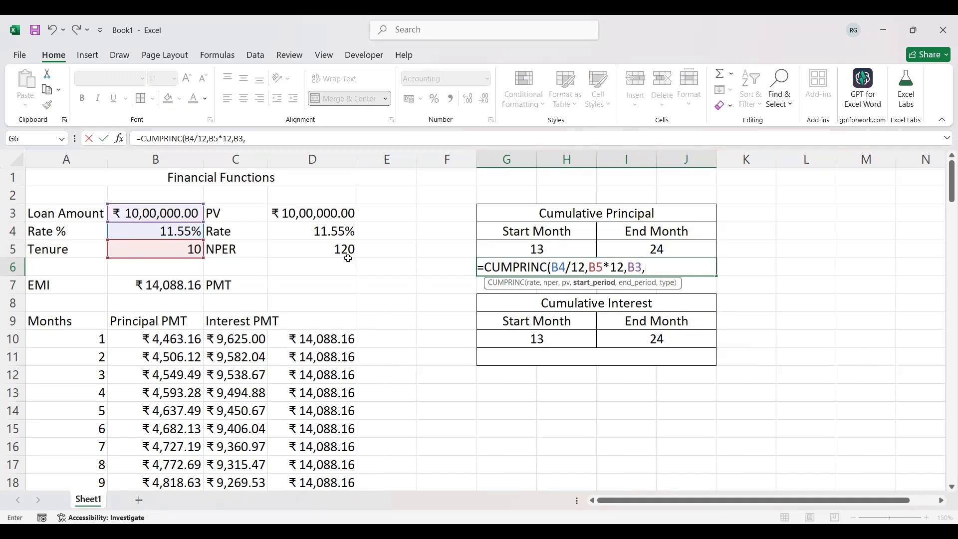
left_click(505, 249)
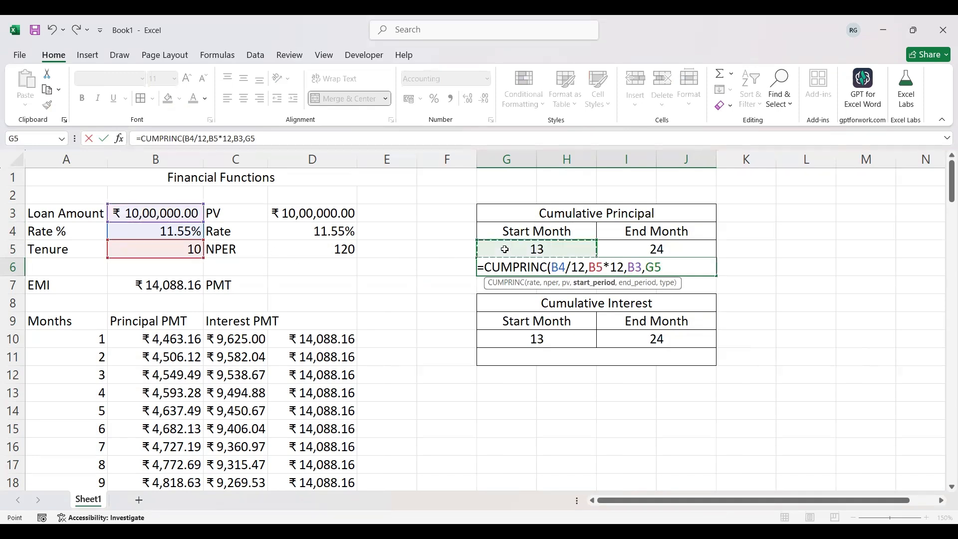
type(",")
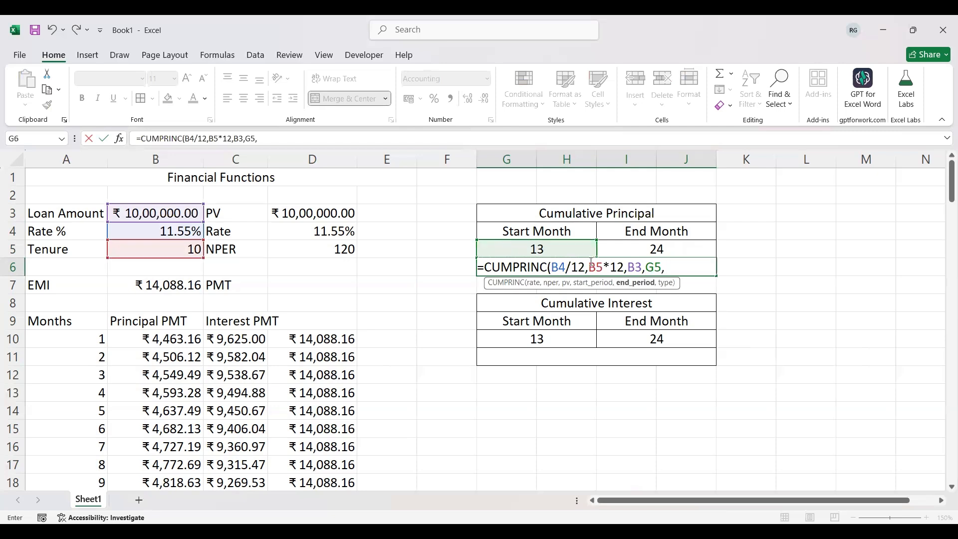
left_click(678, 250)
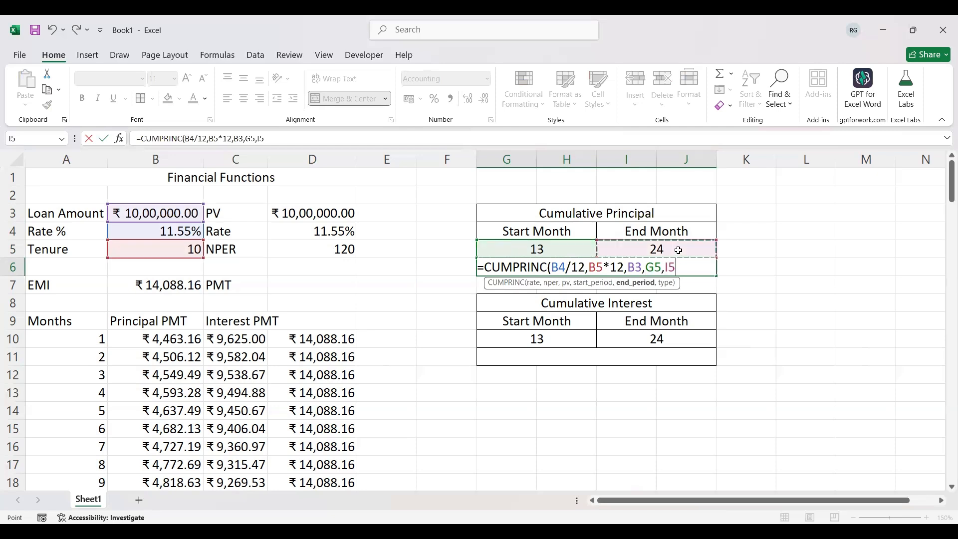
type(",")
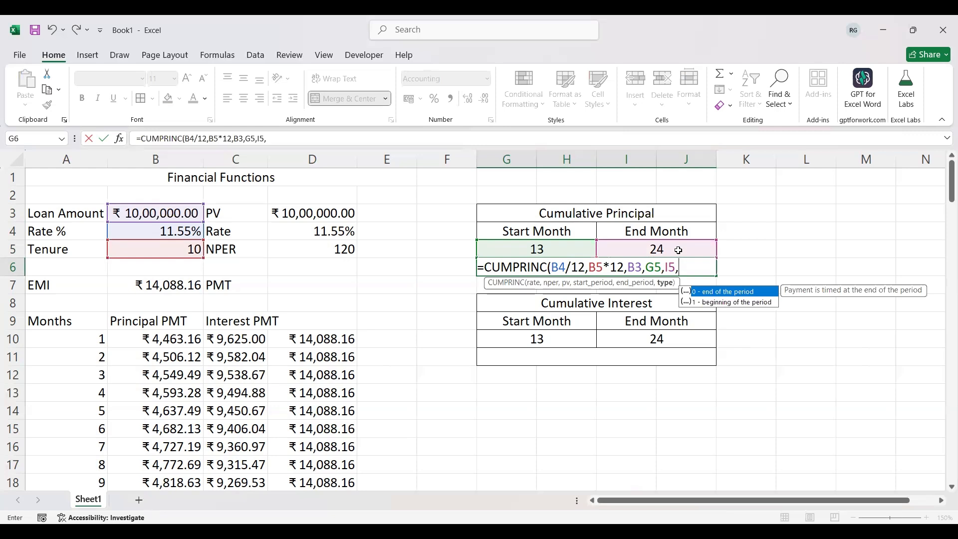
type("0")
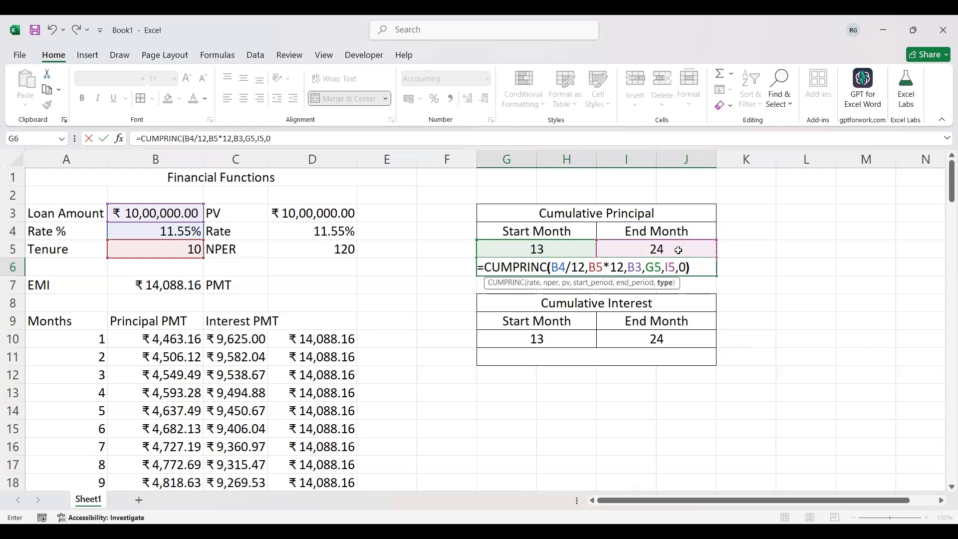
type(")")
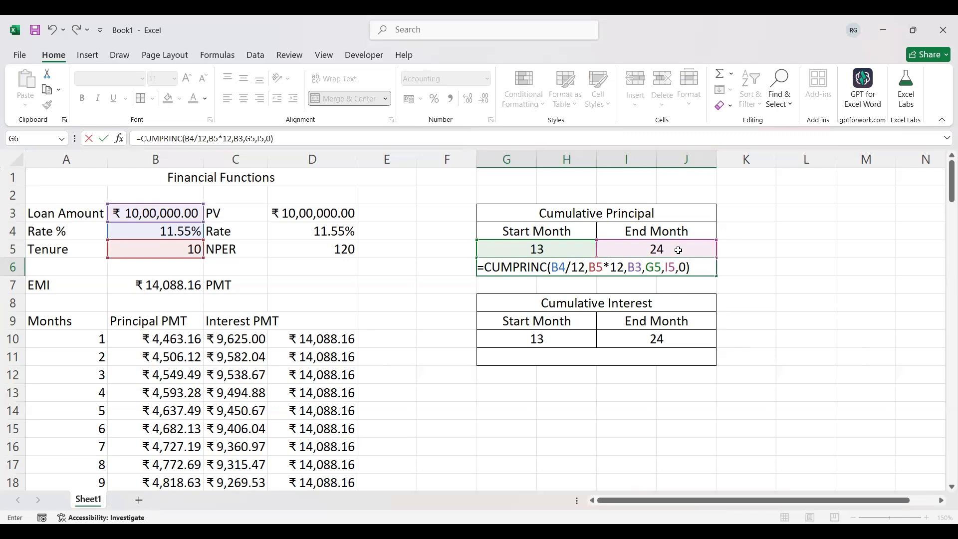
key("Return")
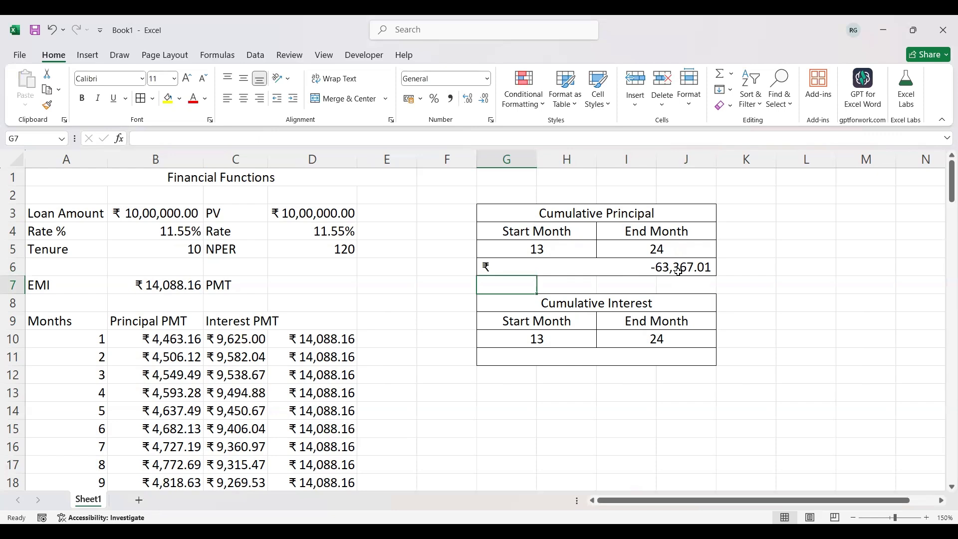
Check the sum of the principal payments for months 13 to 24 in B22:B33 against the CUMPRINC result
left_click(179, 414)
key("Down")
key("Down")
key("Down")
key("Down")
key("Down")
key("Down")
key("Down")
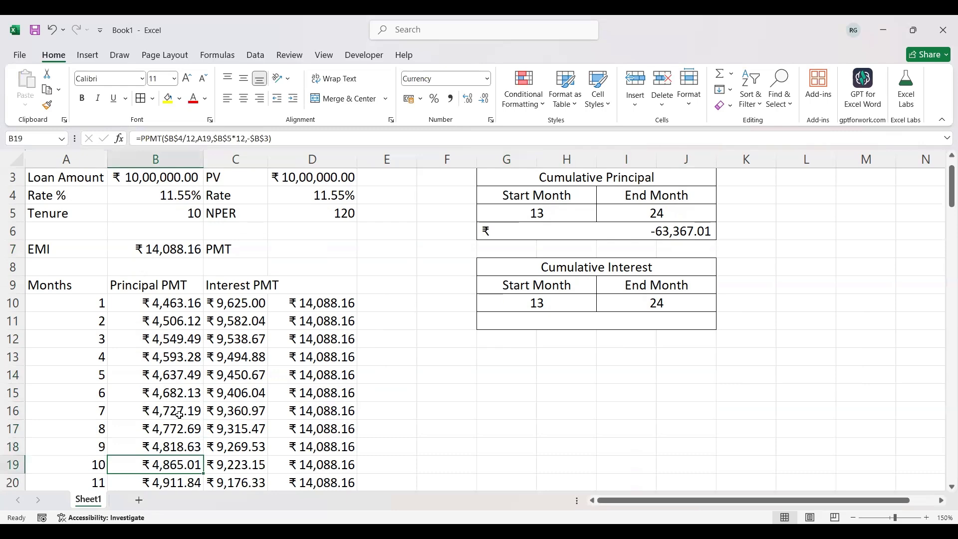
key("Down")
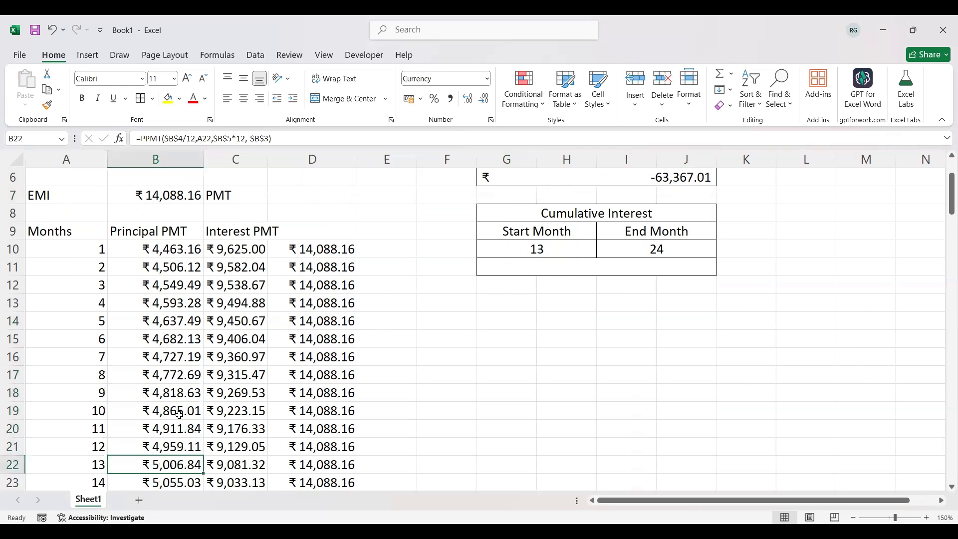
key("shift+Down")
key("shift+Down")
key("shift+Down")
key("shift+Down")
key("shift+Down")
key("shift+Down")
key("shift+Down")
key("shift+Down")
key("shift+Down")
key("shift+Down")
key("shift+Down")
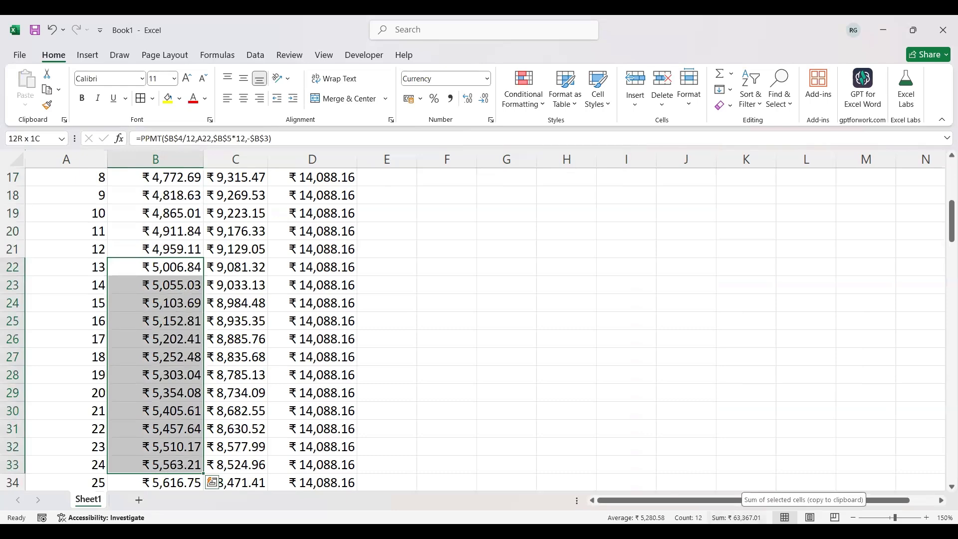
Negate the formula in G6 so it reads =-CUMPRINC(B4/12,B5*12,B3,G5,I5,0)
key("Up")
key("Up")
key("ctrl+Up")
key("ctrl+Up")
key("Down")
key("Down")
key("Down")
key("Down")
key("Down")
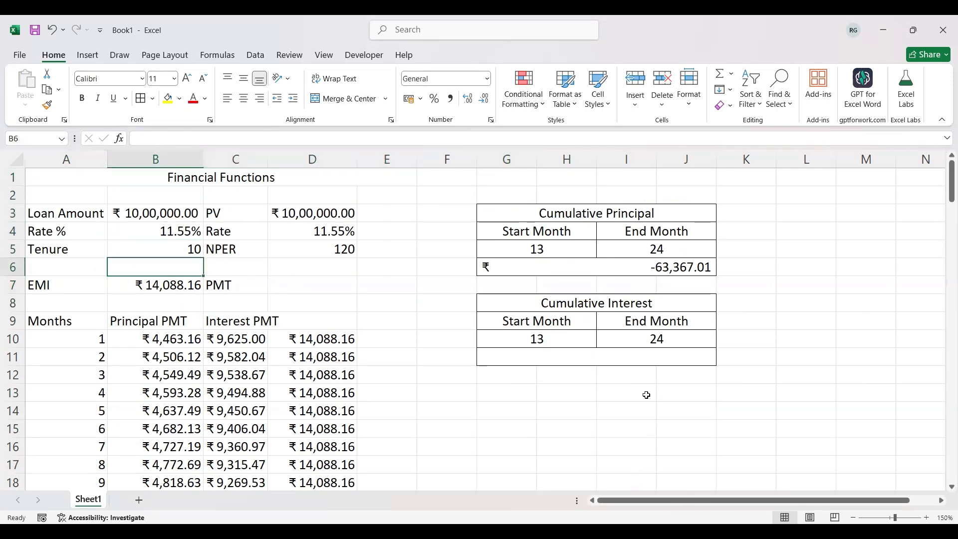
key("Right")
key("Right")
key("Right")
key("Right")
key("Right")
key("F2")
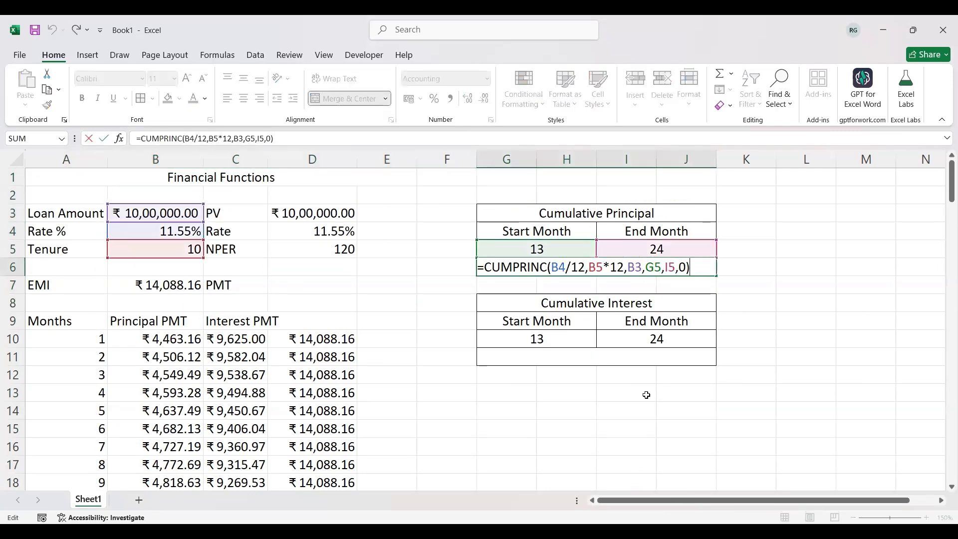
left_click(484, 267)
type("-")
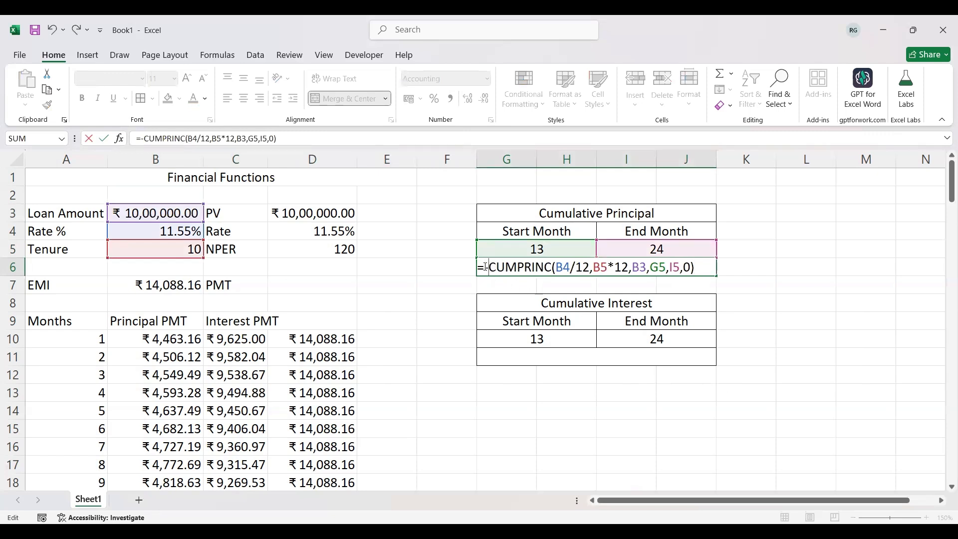
key("Return")
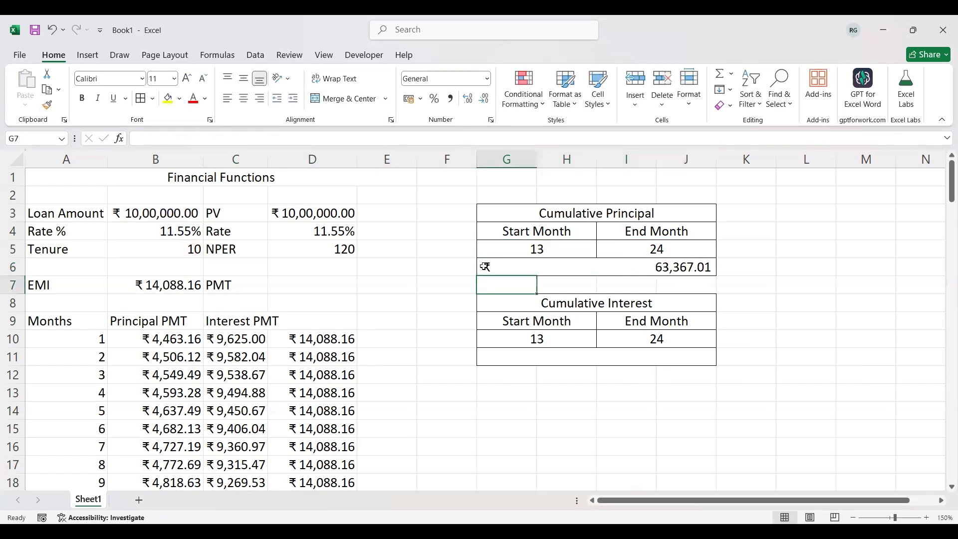
Enter the formula =CUMIPMT(D4/12,D5,D3,G10,I10,0) in G11 of the Cumulative Interest block
key("Down")
key("Down")
key("Down")
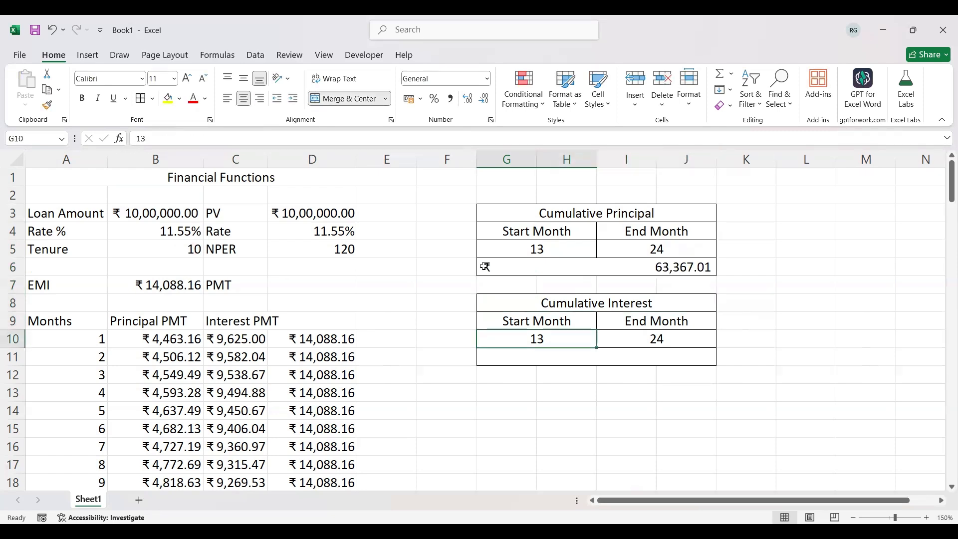
type("=")
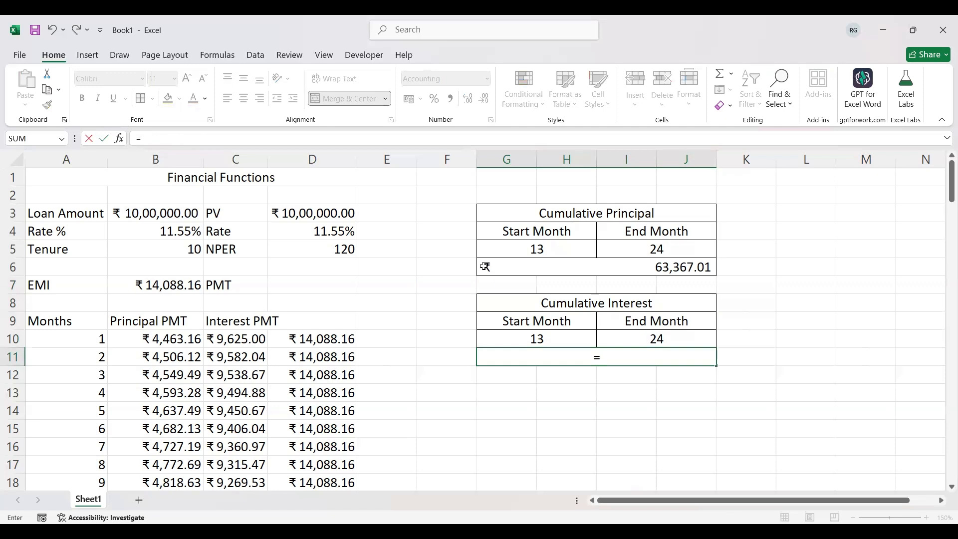
type("cumi")
key("Tab")
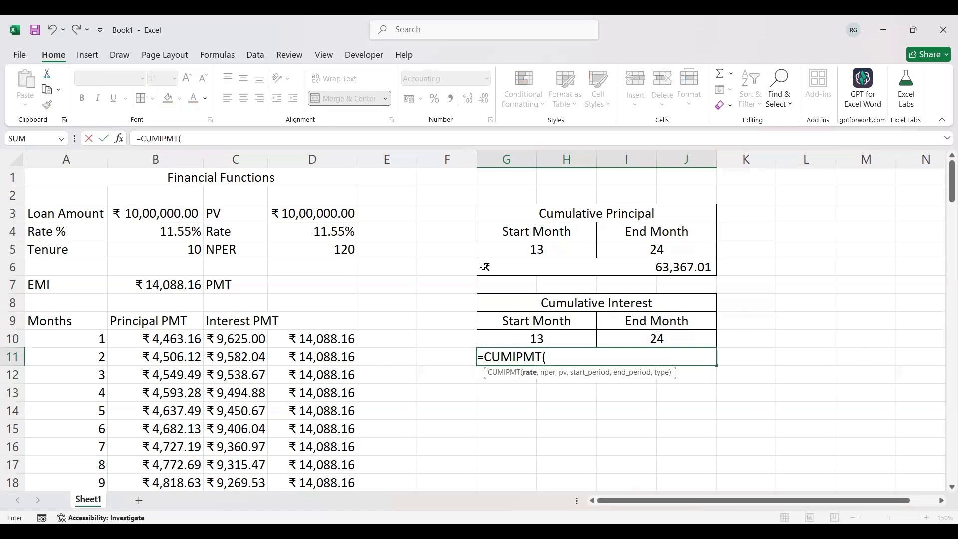
key("Up")
key("Up")
key("Up")
key("Up")
key("Up")
key("Up")
key("Up")
key("Left")
key("Left")
key("Left")
type("/12,")
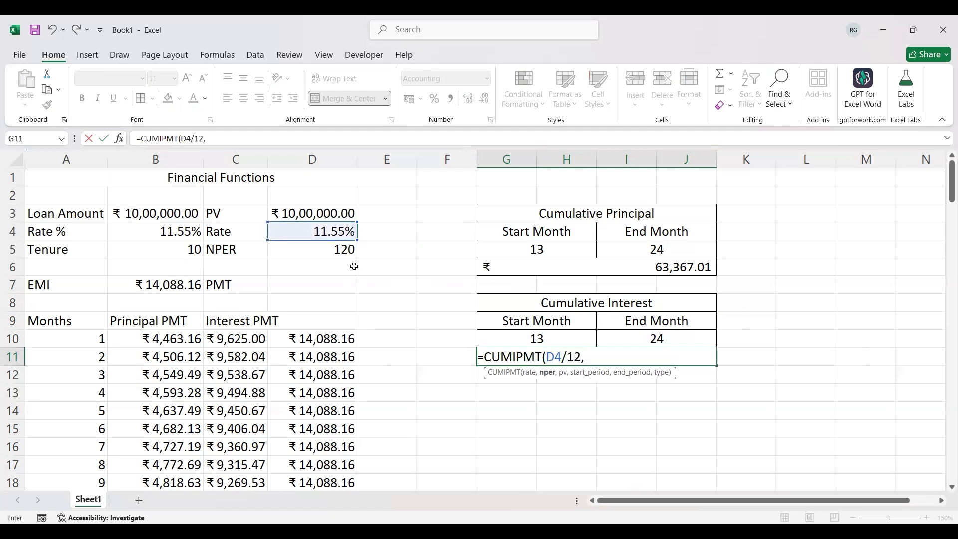
left_click(167, 251)
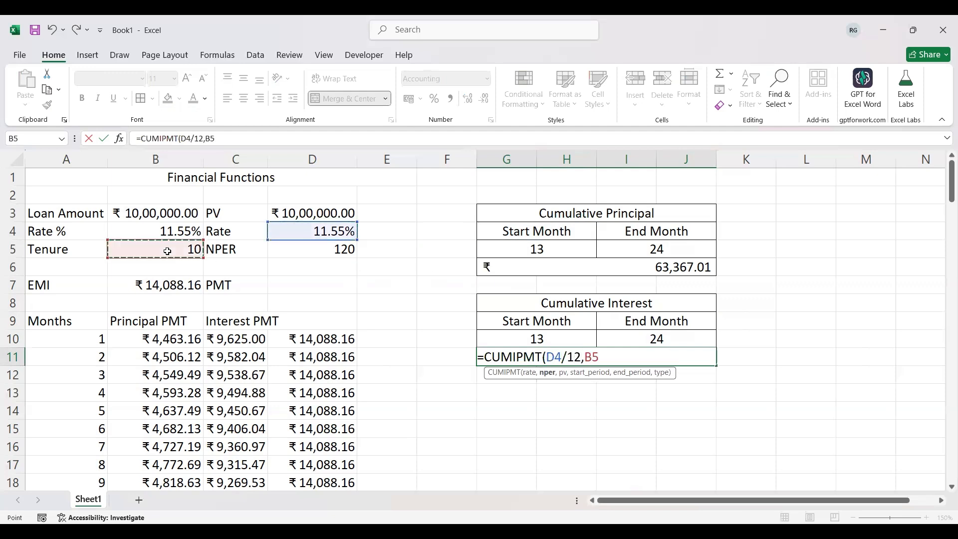
left_click(293, 250)
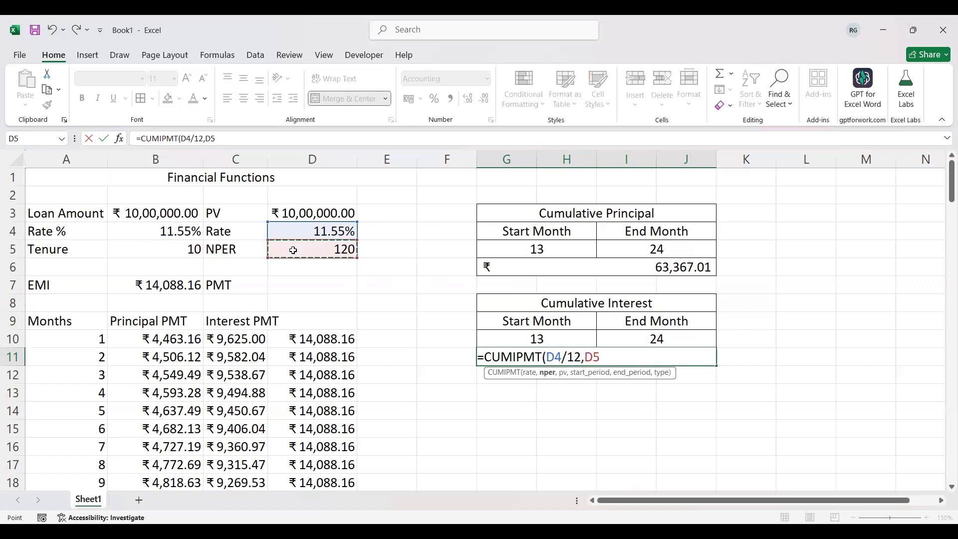
type(",")
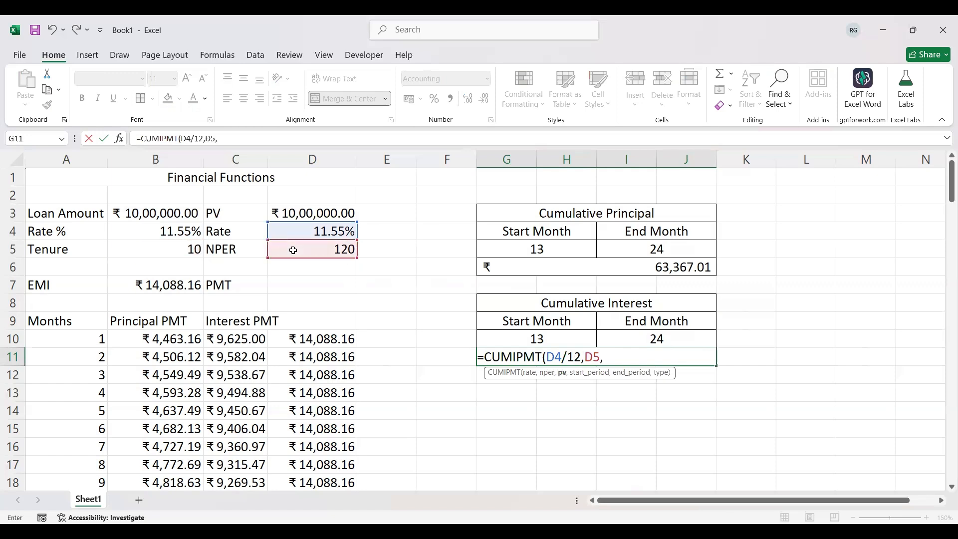
left_click(291, 213)
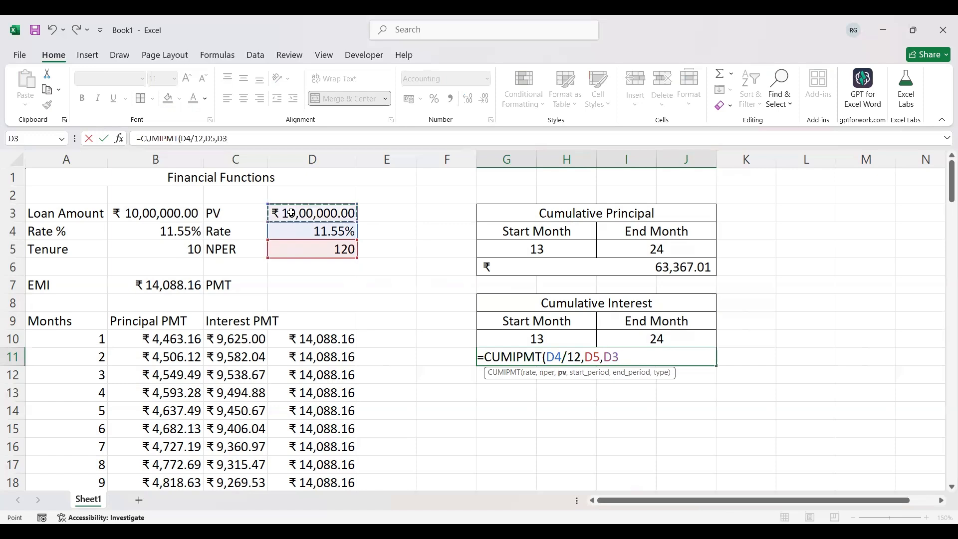
type(",")
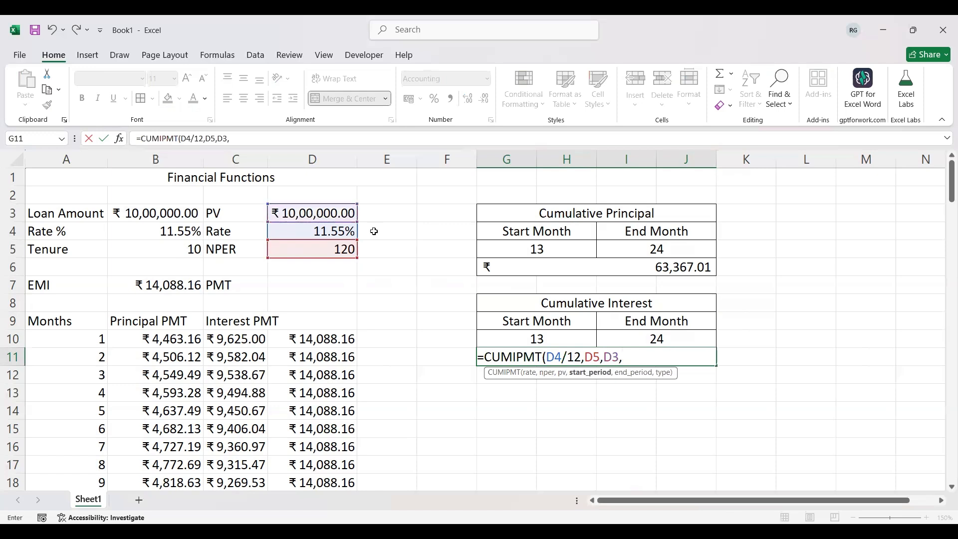
left_click(499, 341)
type(",")
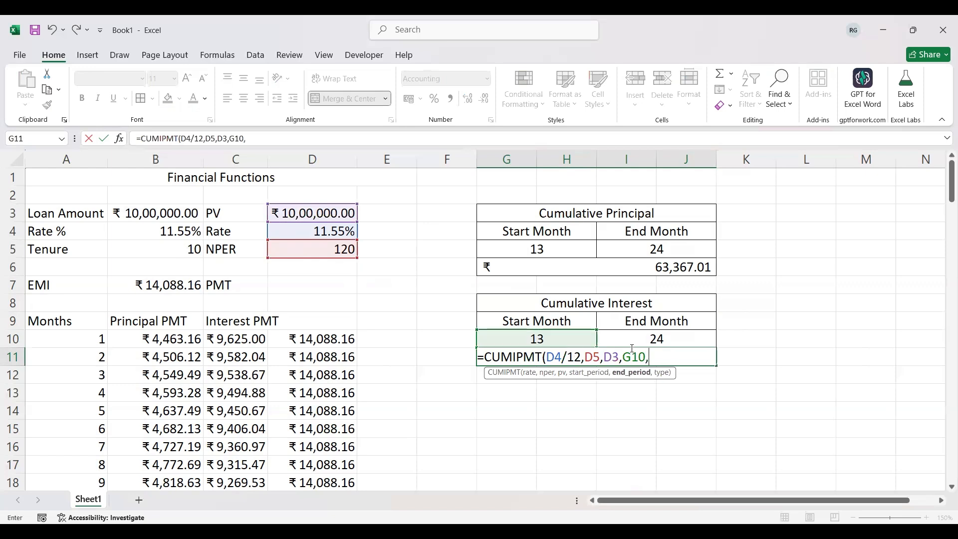
left_click(647, 341)
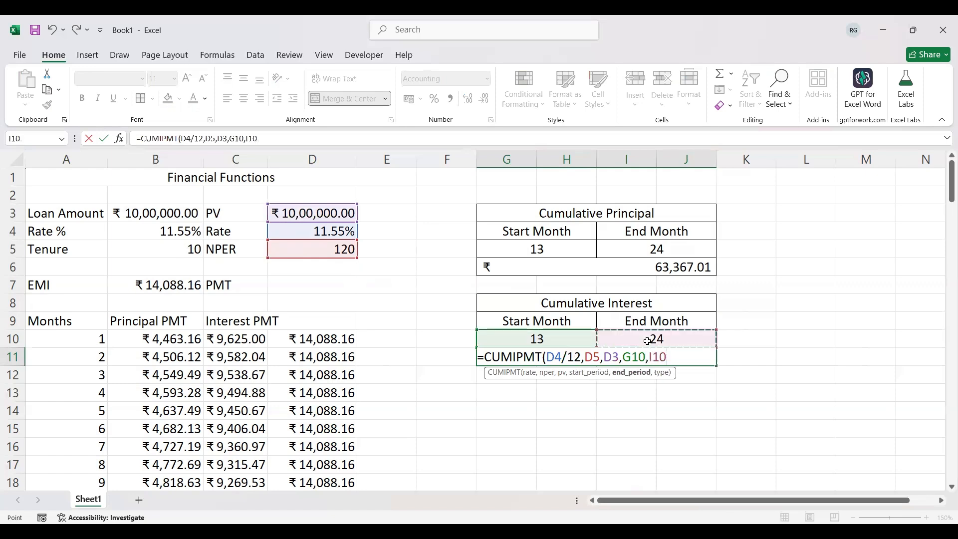
type(",0")
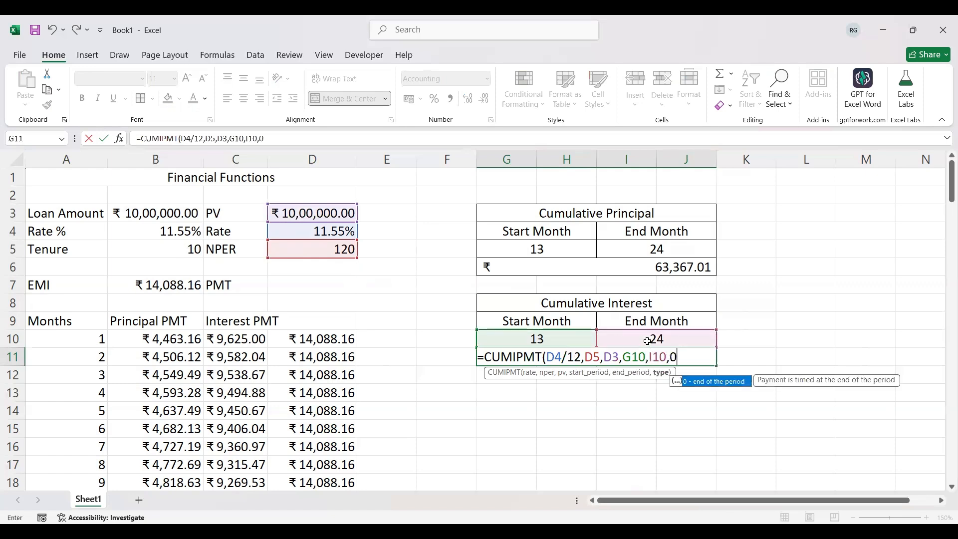
key("Return")
Negate the formula in G11 so it reads =-CUMIPMT(D4/12,D5,D3,G10,I10,0)
left_click(627, 355)
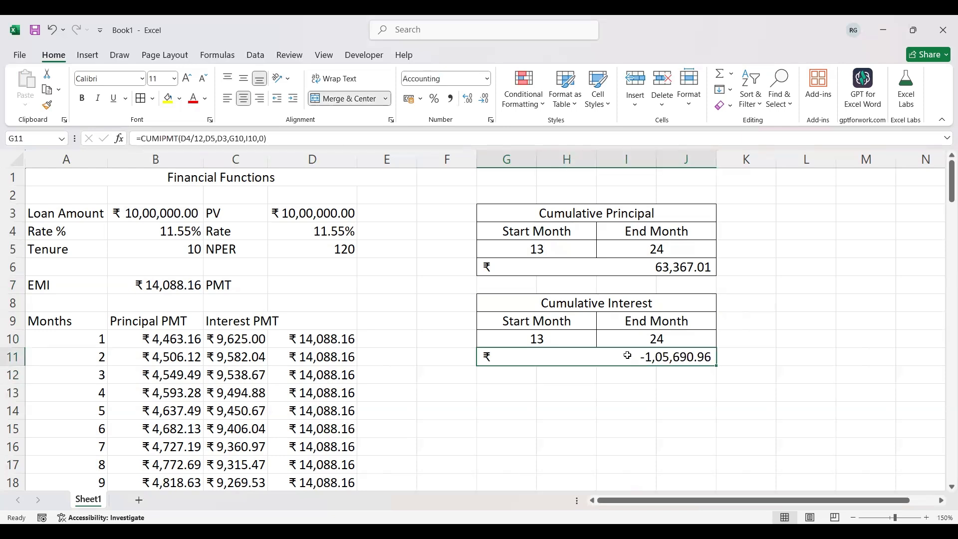
key("F2")
left_click(487, 359)
type("-")
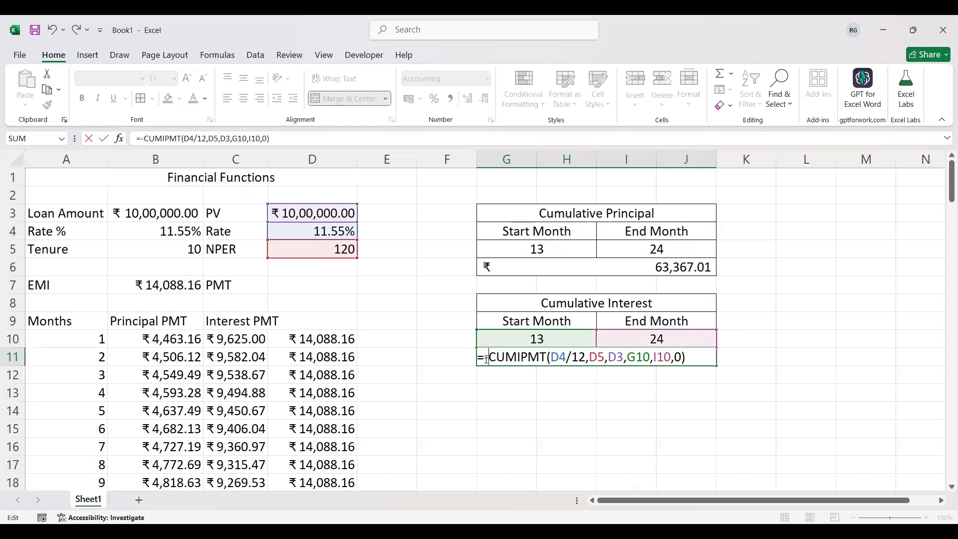
key("Return")
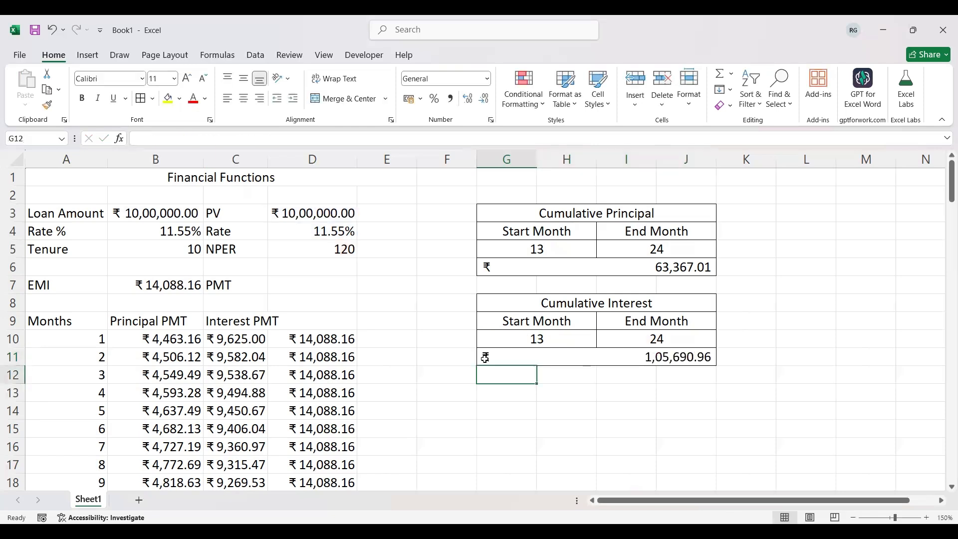
Check the sum of the interest payments for months 13 to 24 in C22:C33 against the CUMIPMT result
key("Left")
key("Left")
key("Left")
key("Left")
key("Down")
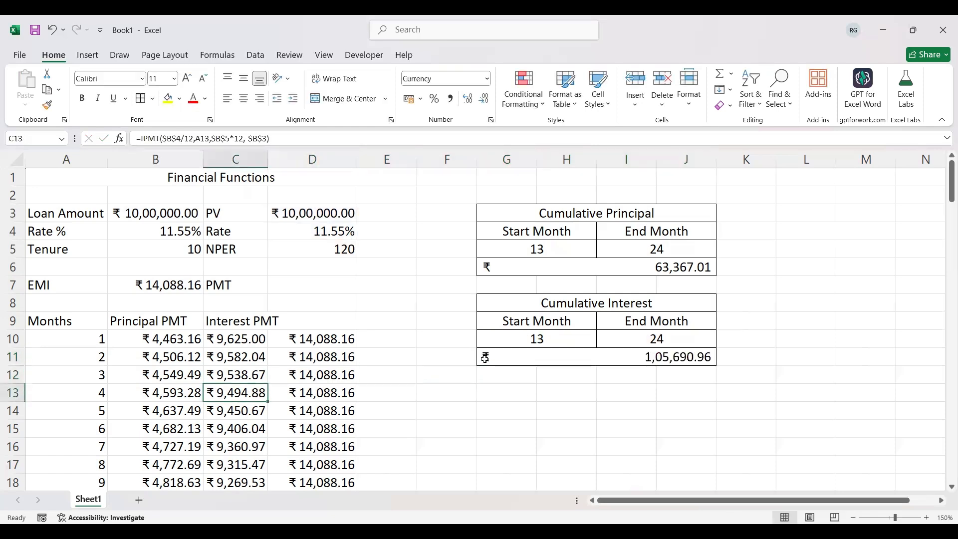
key("Down")
key("Down")
key("Down")
key("Down")
key("Down")
key("Down")
key("Down")
key("Down")
key("Down")
key("Down")
key("Up")
key("shift+Down")
key("shift+Down")
key("shift+Down")
key("shift+Down")
key("shift+Down")
key("shift+Down")
key("shift+Down")
key("shift+Down")
key("shift+Down")
key("shift+Down")
key("shift+Down")
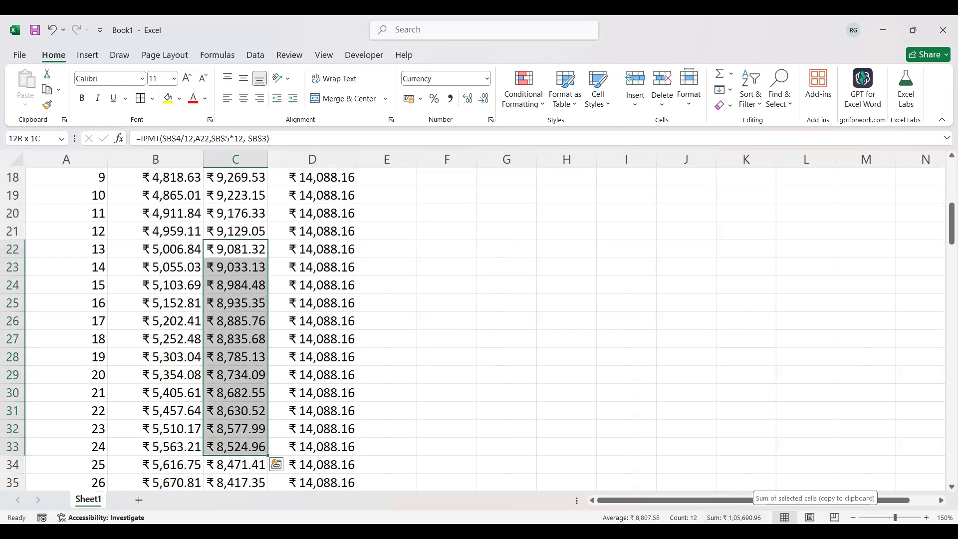
key("Up")
key("Up")
key("Up")
key("Up")
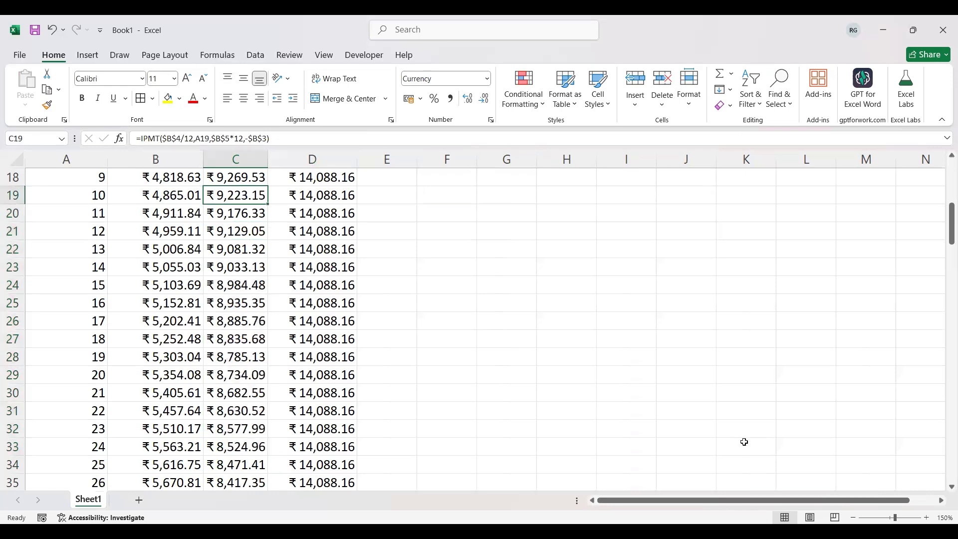
Enter the heading Future Value in G14, below the Cumulative Interest block
key("ctrl+Home")
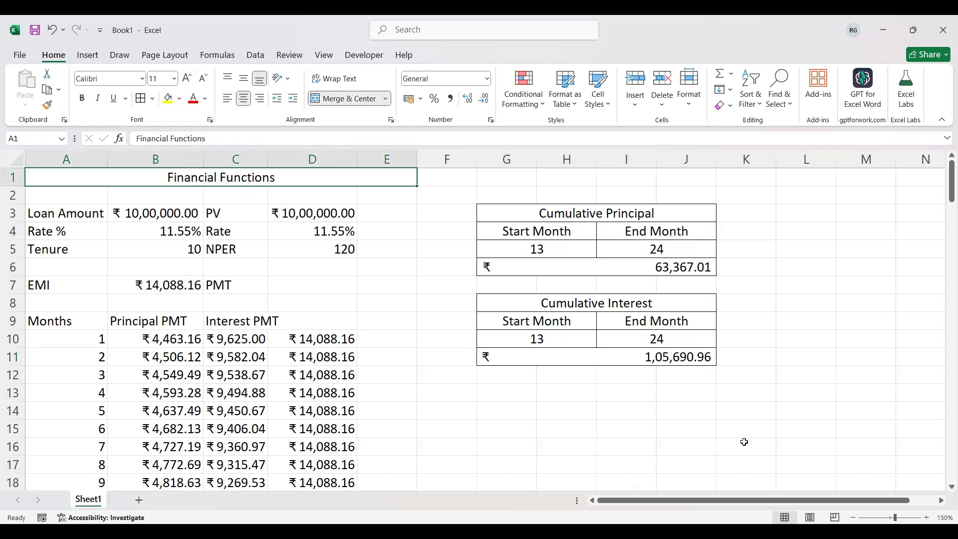
key("Right")
key("Right")
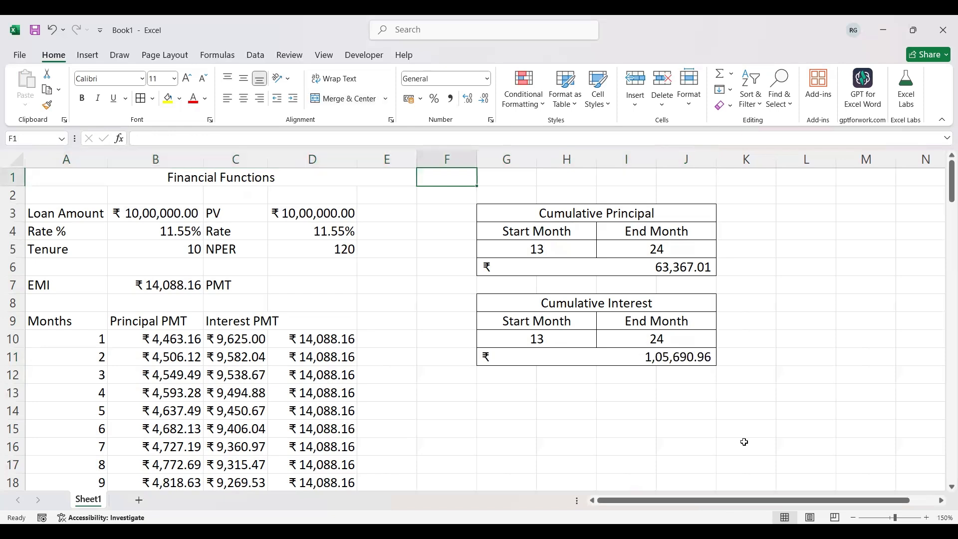
key("Down")
key("Down")
key("Down")
key("Down")
key("Down")
key("Down")
key("Down")
key("Down")
key("Down")
key("Down")
key("Down")
key("Down")
key("Right")
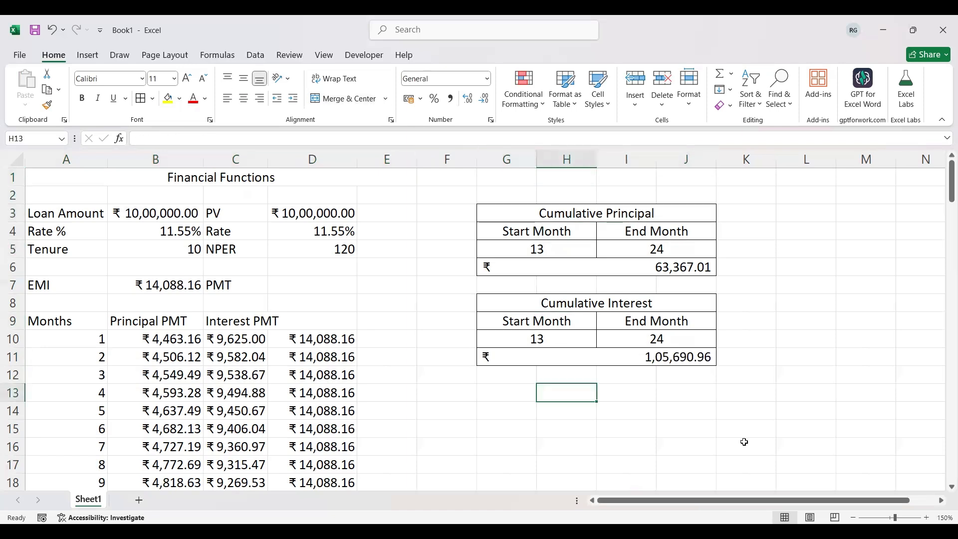
key("Down")
key("Left")
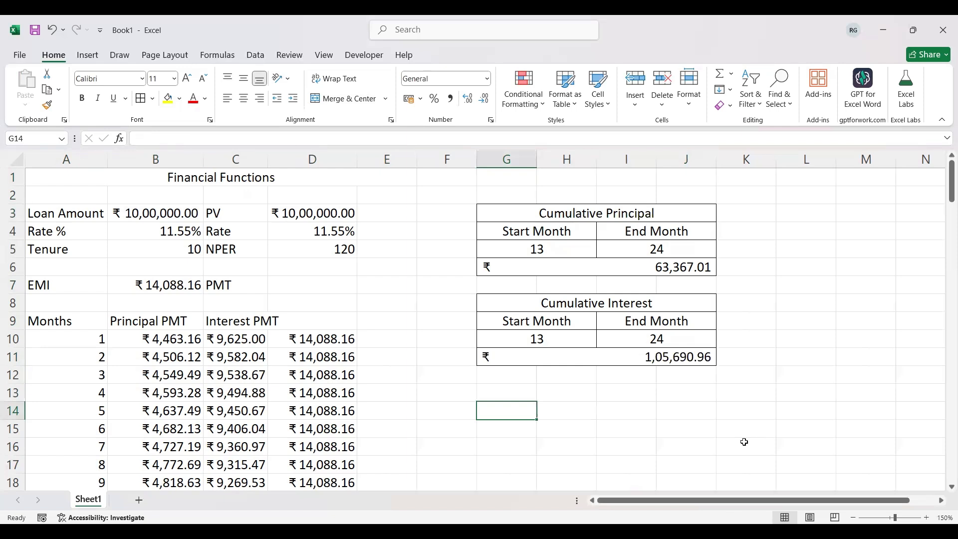
type("Future")
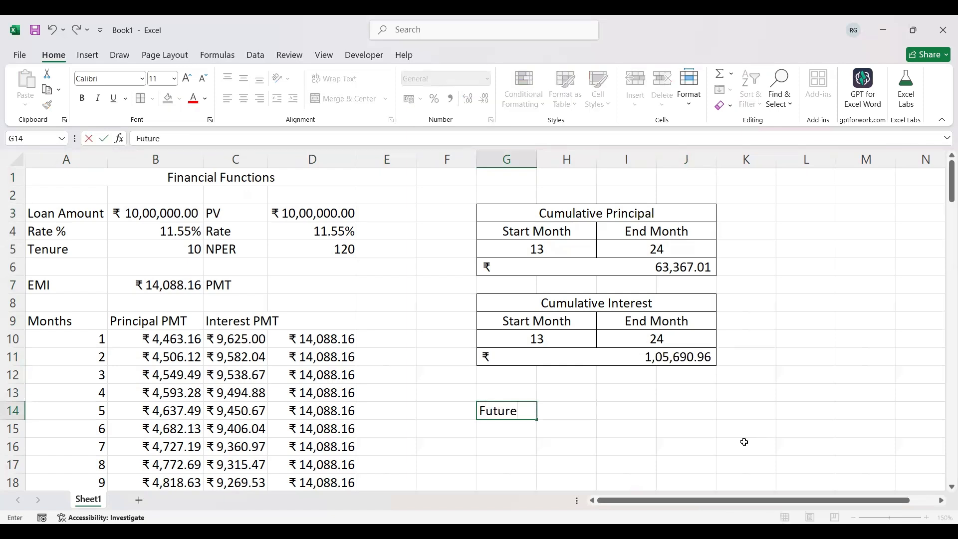
type(" Value")
key("Return")
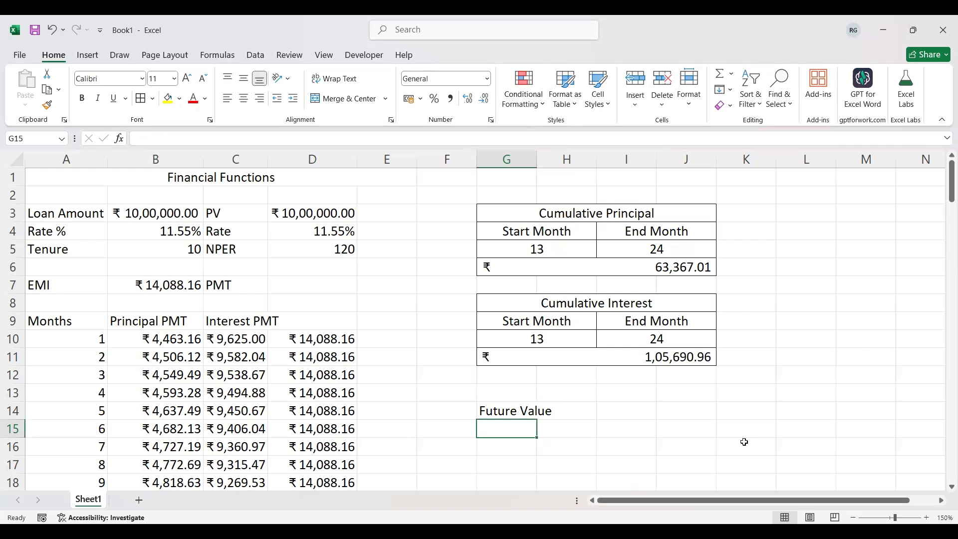
Add an Amount row in G15 with 200000 in H15, and give the amount the rupee accounting format
type("Amount")
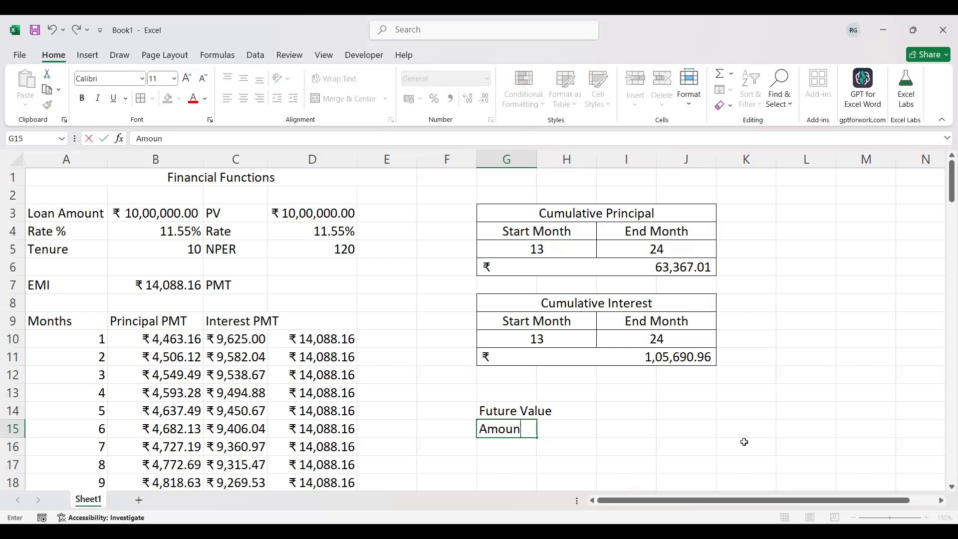
key("Tab")
type("200000")
key("Return")
key("Up")
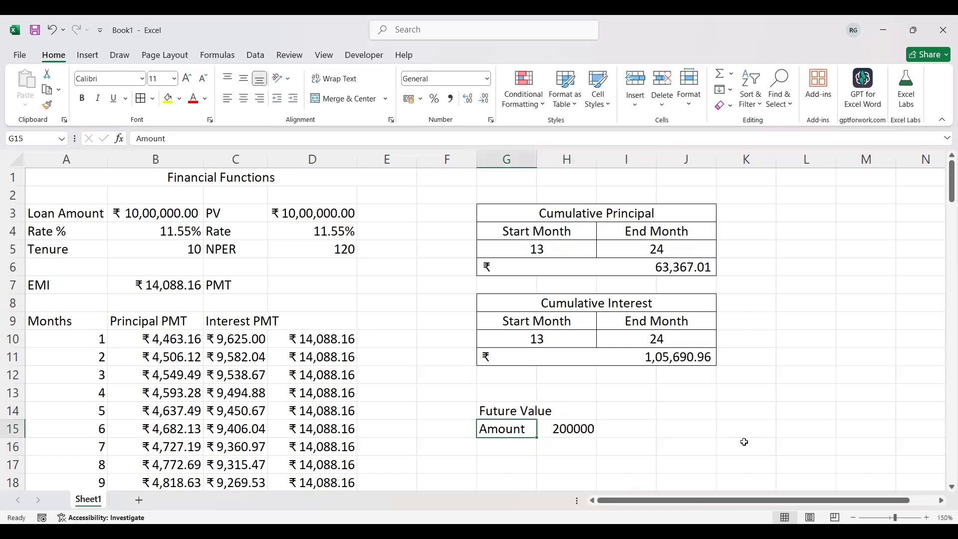
key("Right")
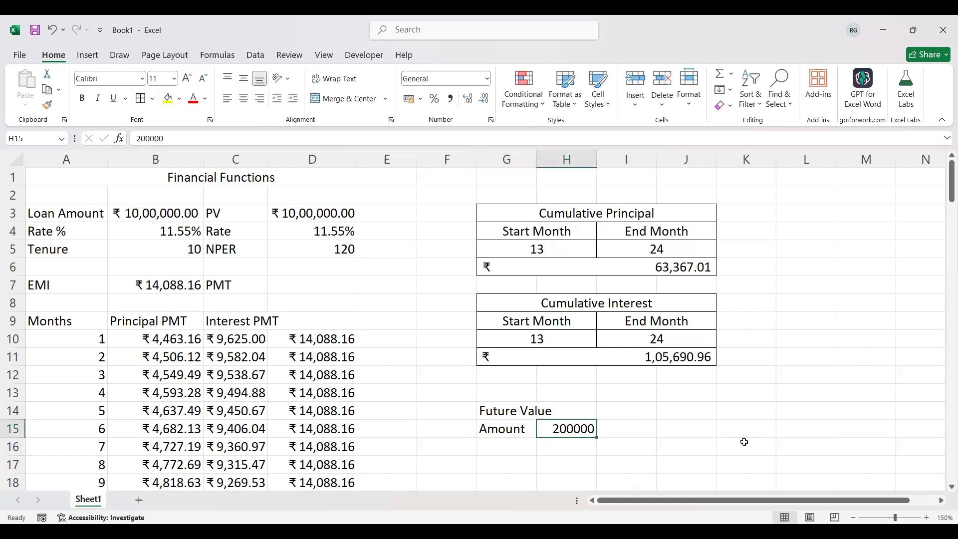
left_click(407, 102)
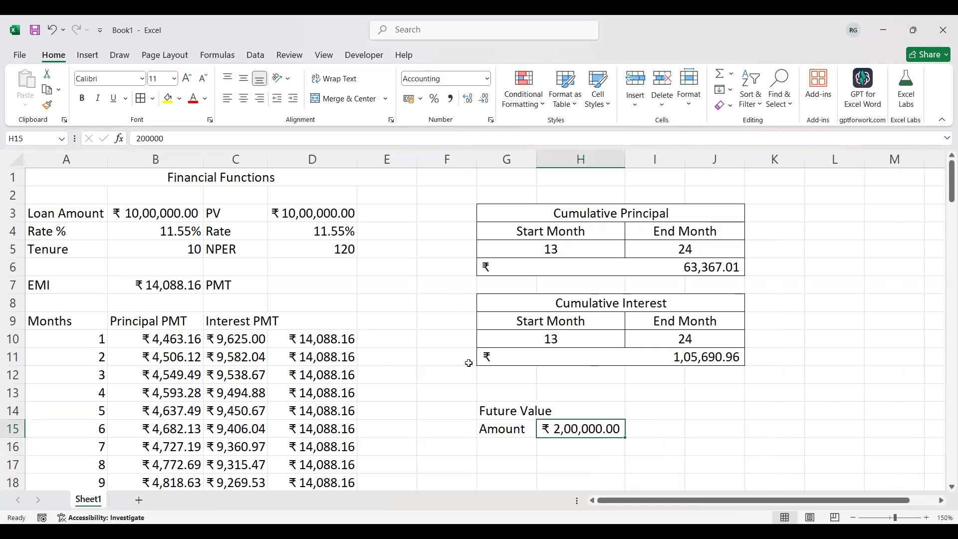
Add a Rate row with 7.10% in H16 and a Tenure row with 10 in H17
left_click(512, 453)
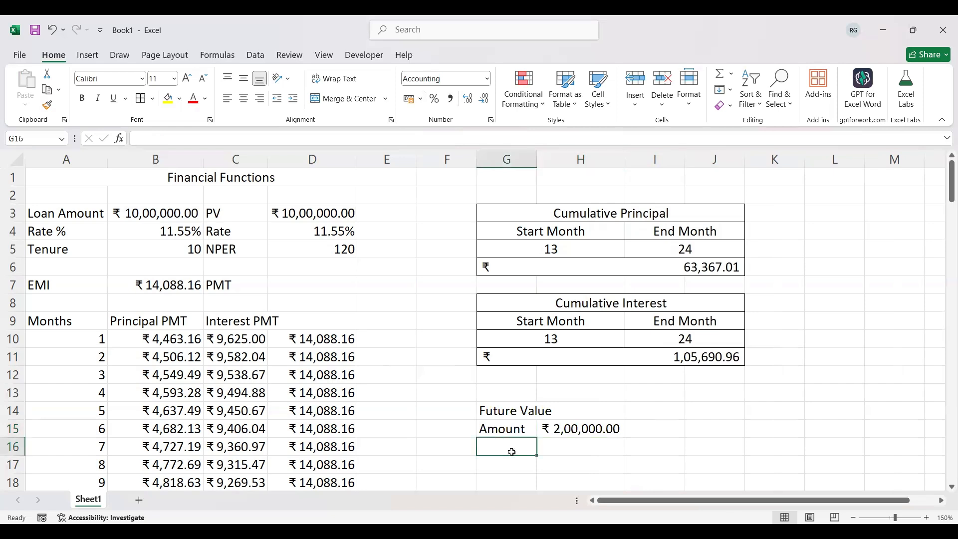
type("Rate")
key("Tab")
type("7.10")
type("%")
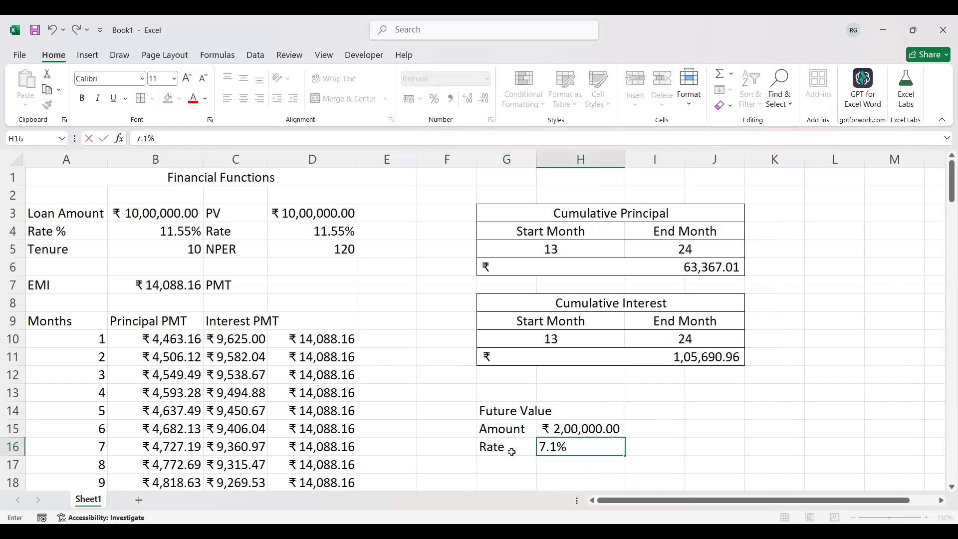
key("Return")
type("Tenure")
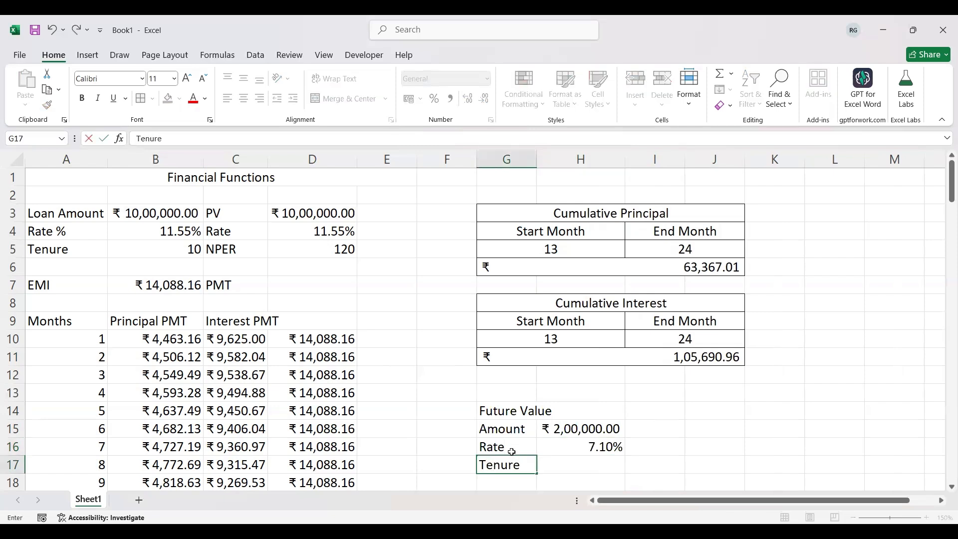
key("Tab")
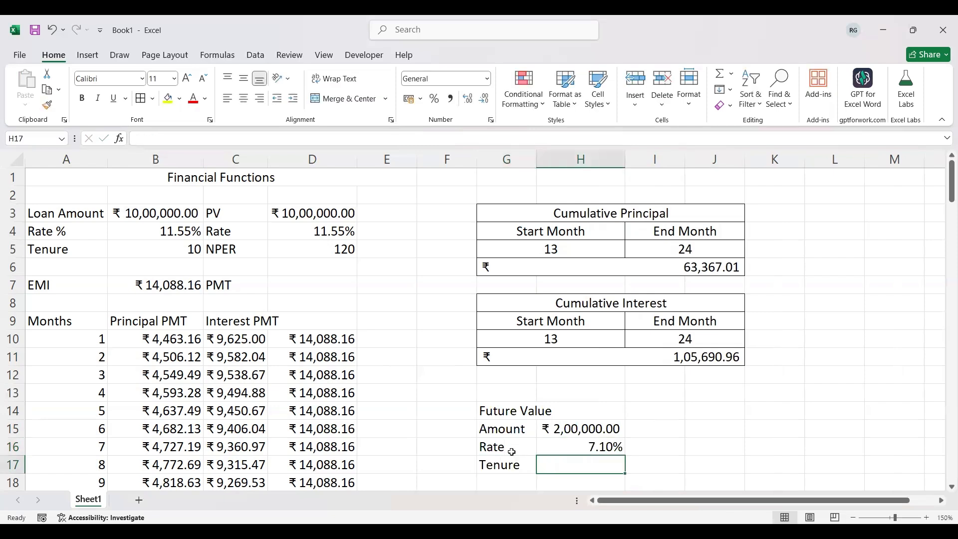
type("10")
key("Return")
Enter the label FV in G19, below the Tenure row of the Future Value block
key("Return")
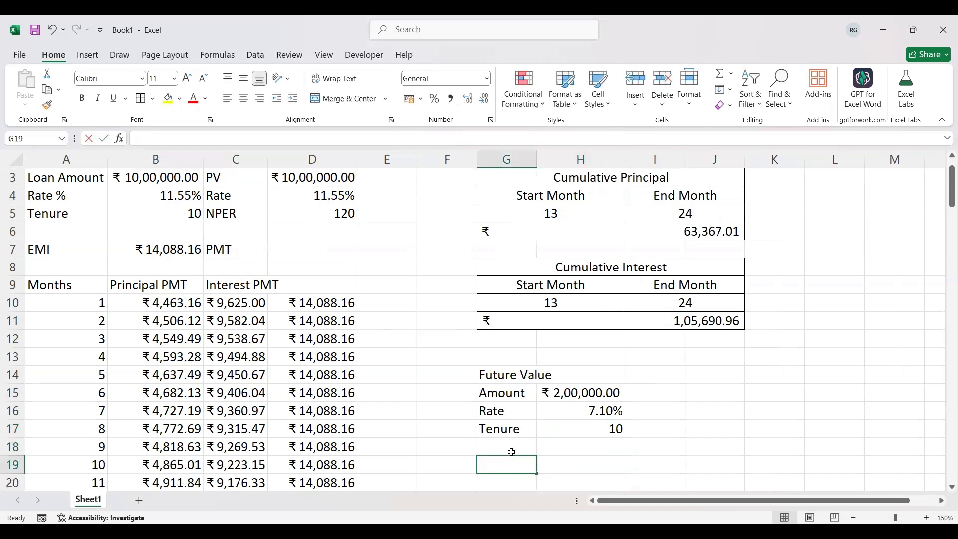
type("FV")
key("Tab")
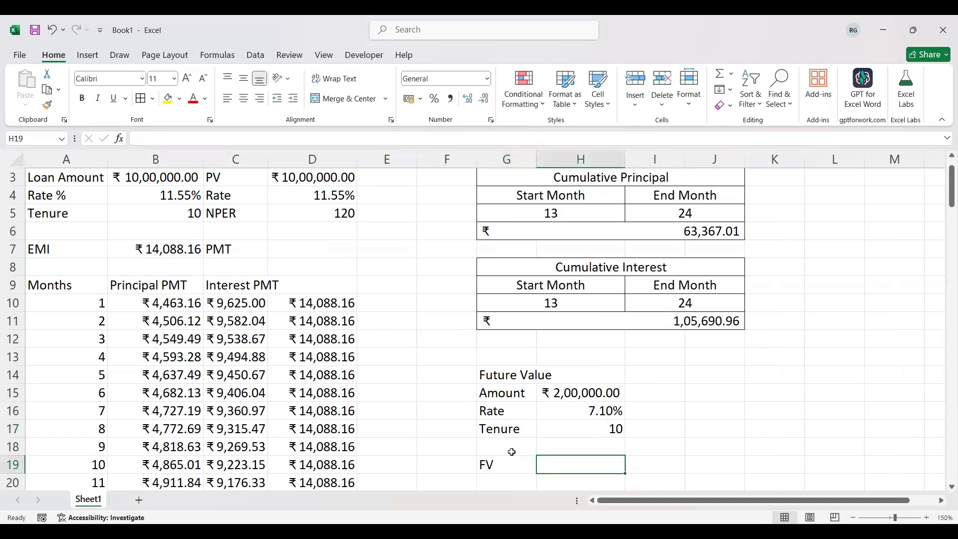
Calculate the future value in H19 with =FV(H16,H17,,-H15,0), leaving the payment argument empty
type("=")
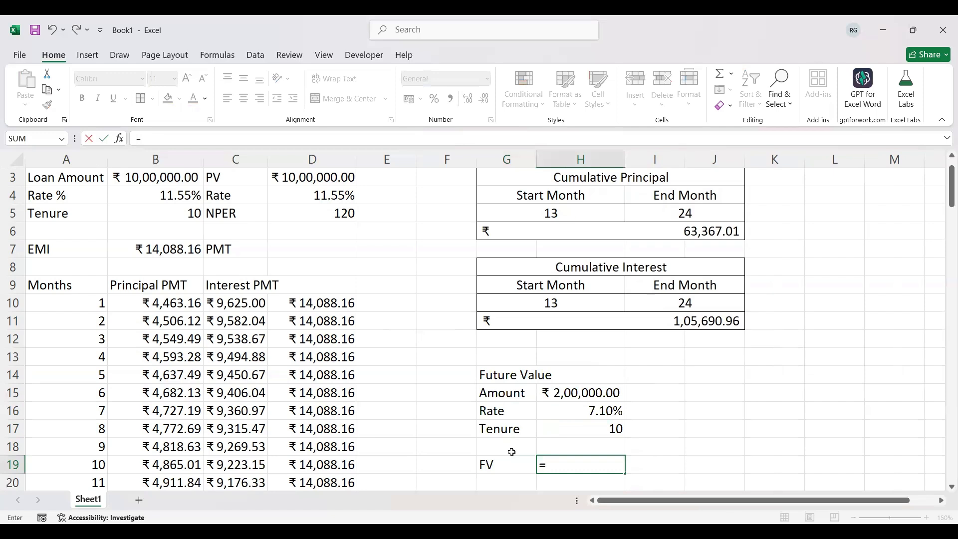
type("FV(")
key("Up")
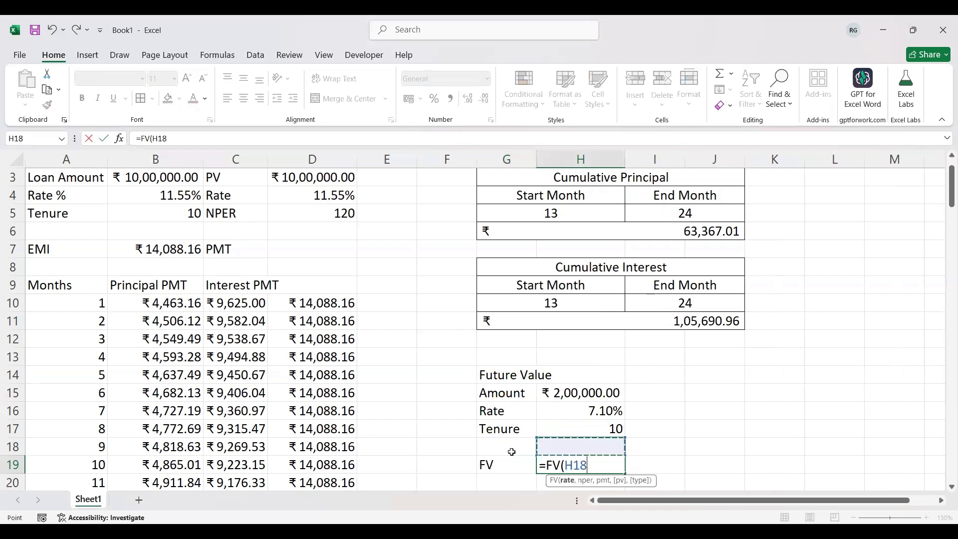
key("Up")
key("Up")
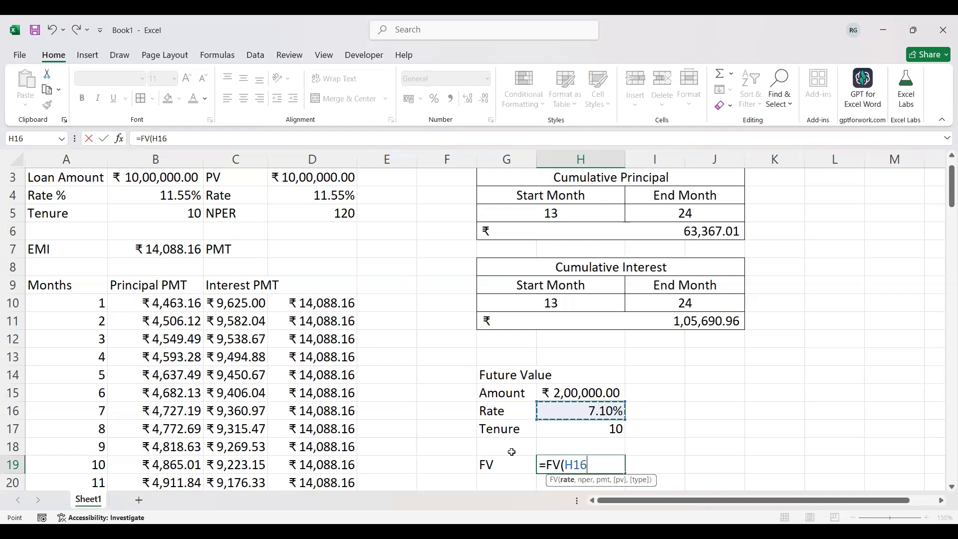
type(",")
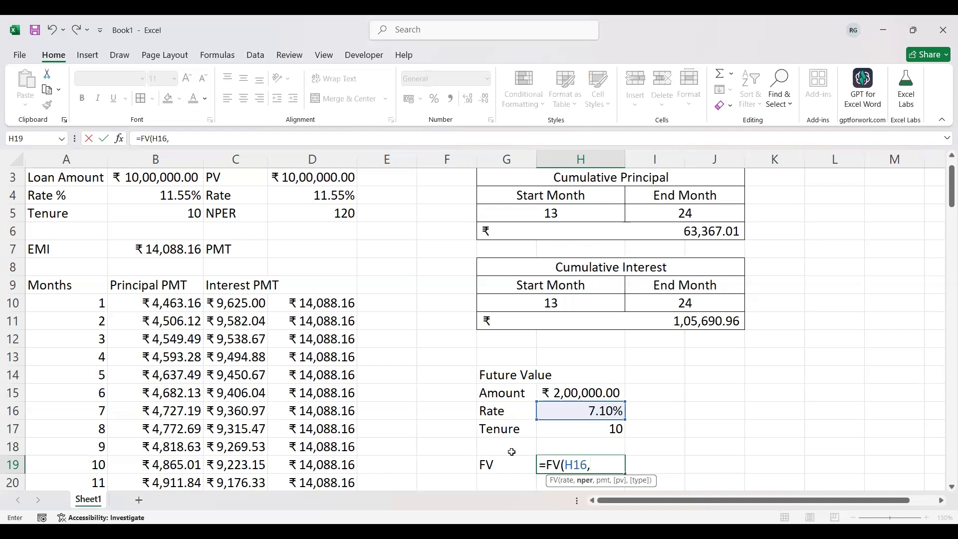
left_click(570, 430)
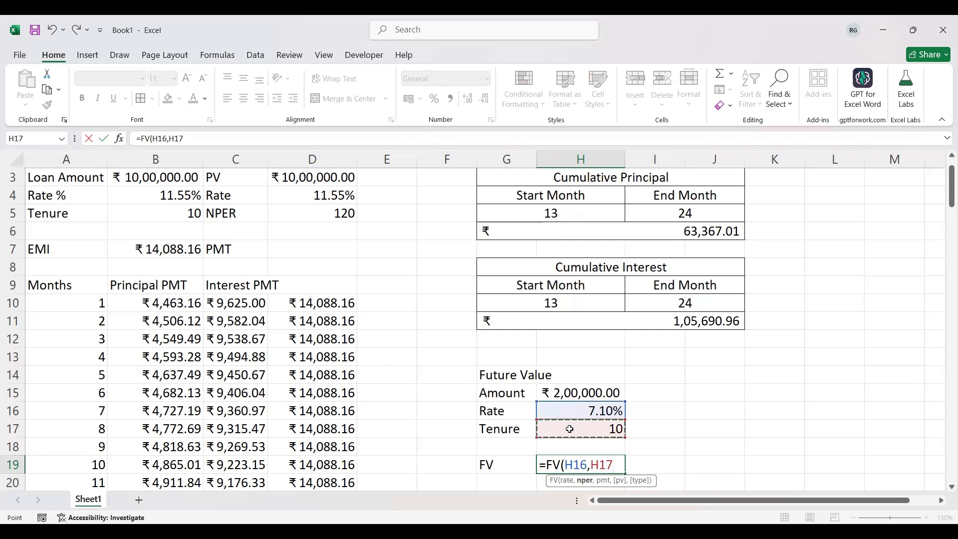
type(",")
type(",")
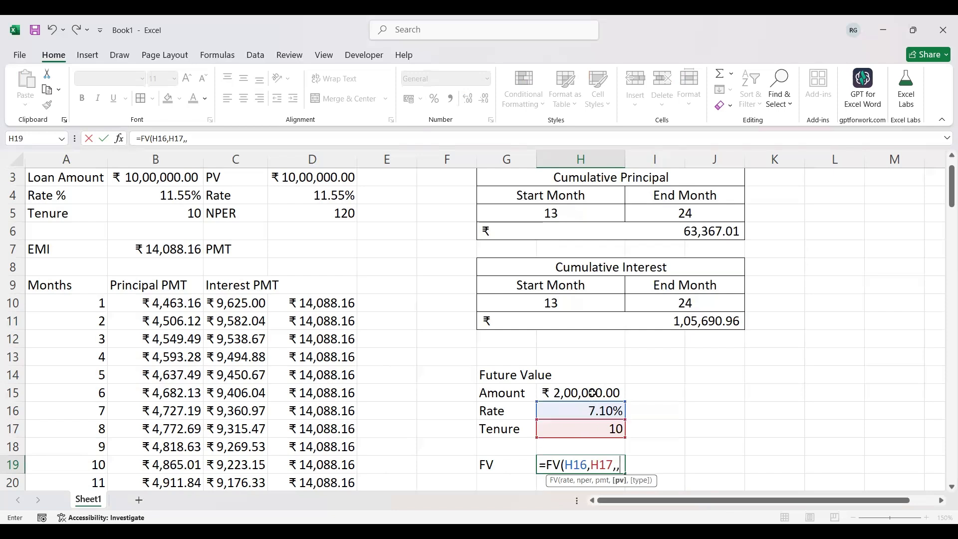
type("-")
left_click(592, 393)
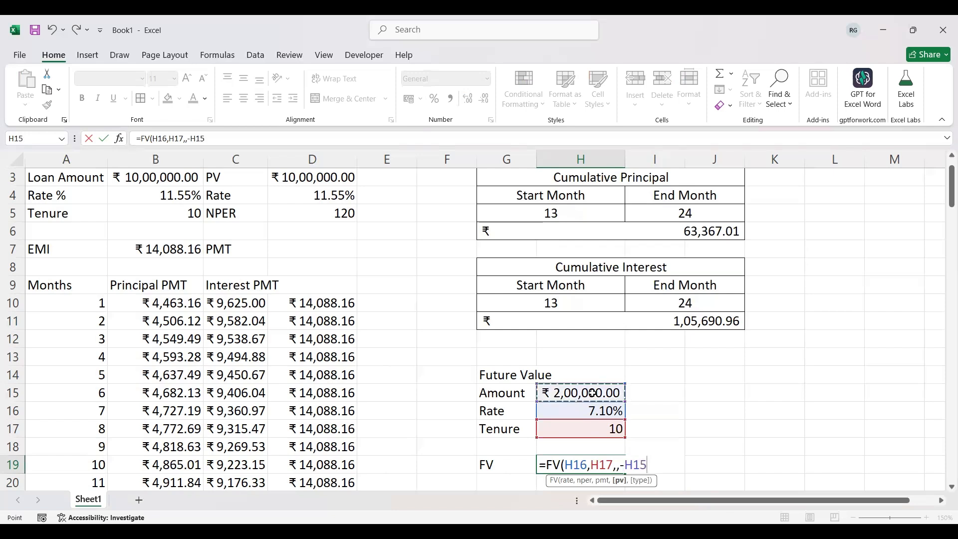
type(",")
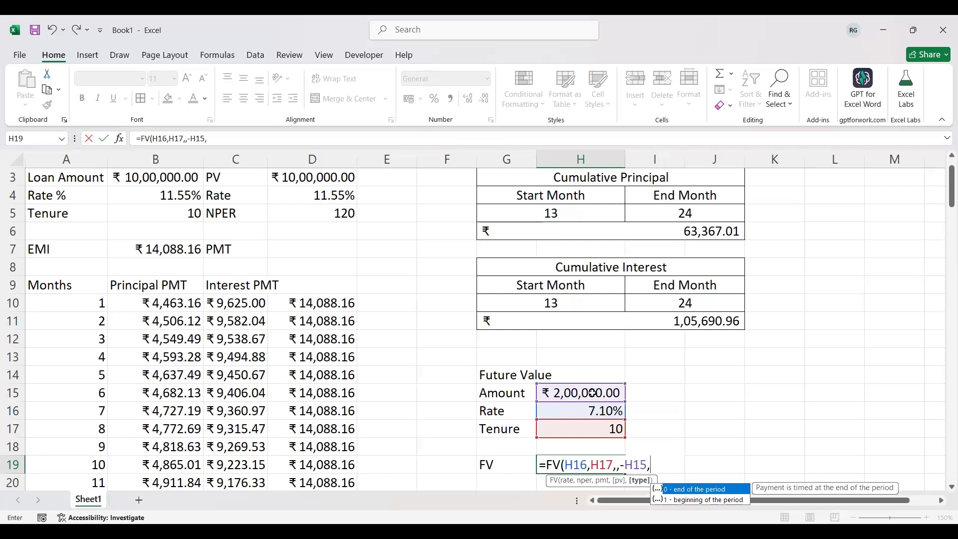
type("0)")
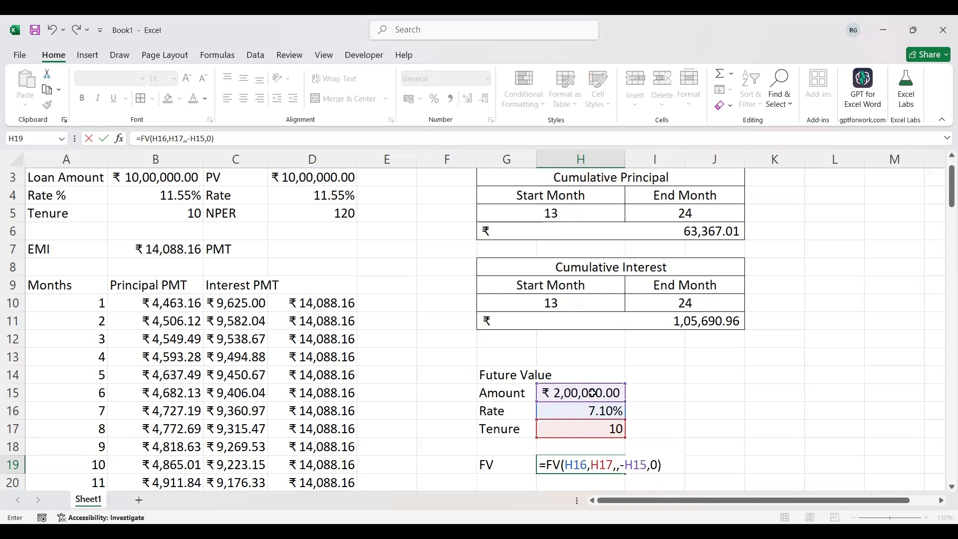
key("Return")
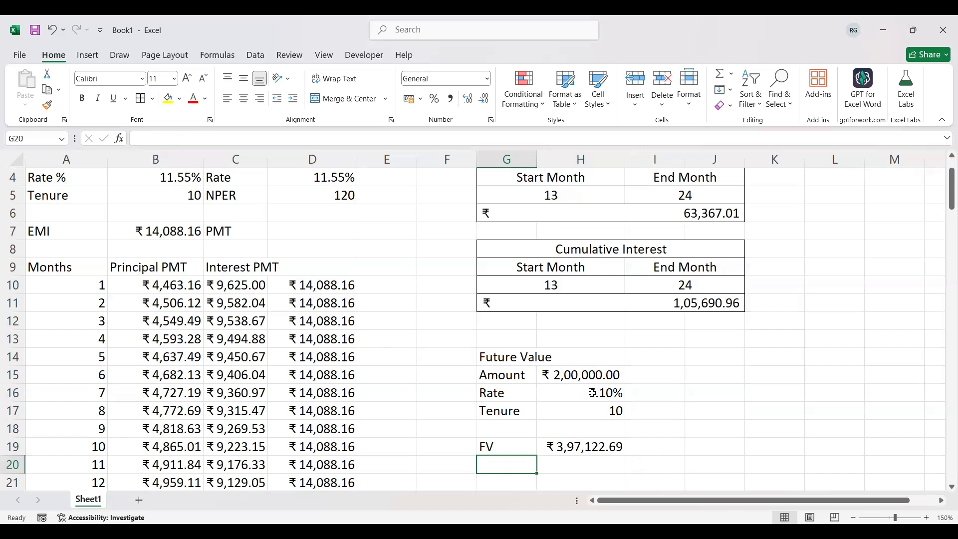
Calculate the first year's balance in J15 with =H15+(H15*H16) as a manual check
left_click(712, 377)
type("=")
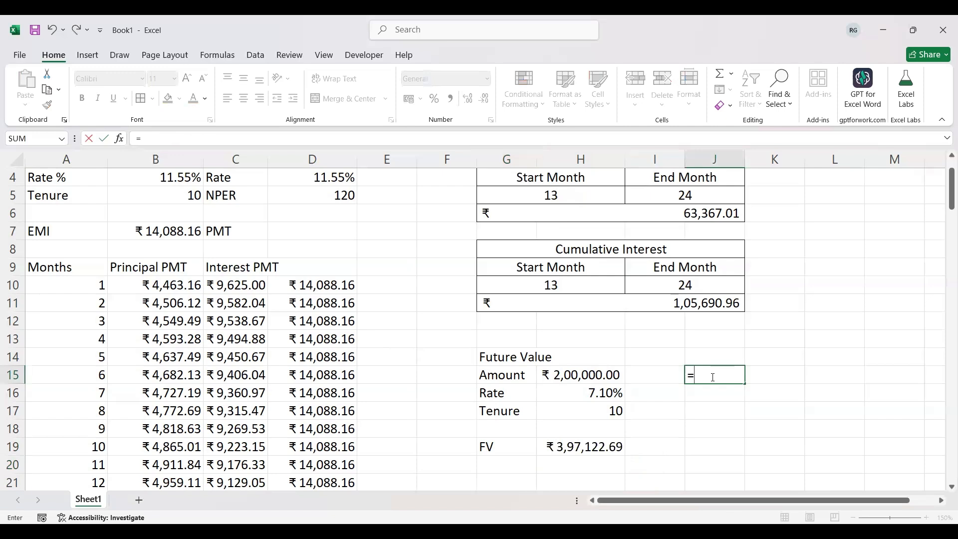
left_click(606, 378)
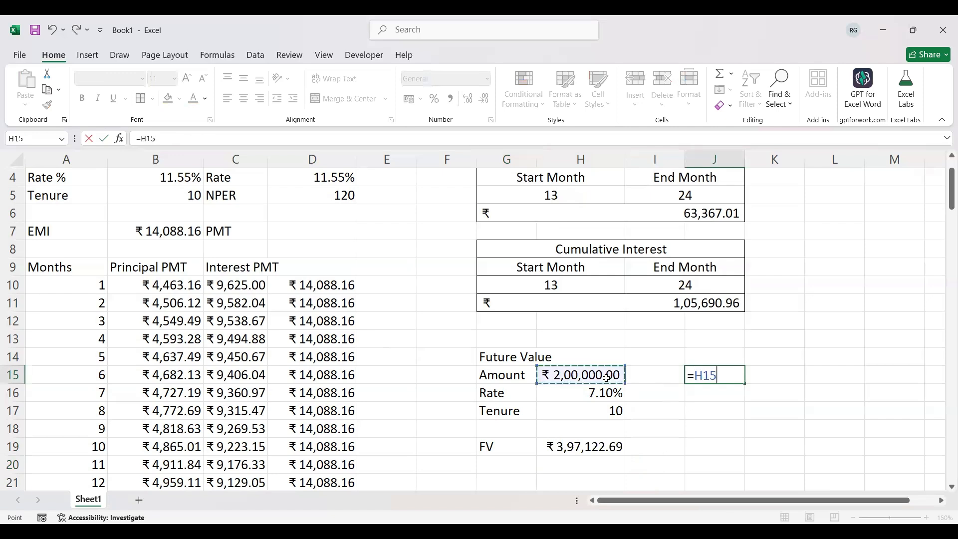
type("+(")
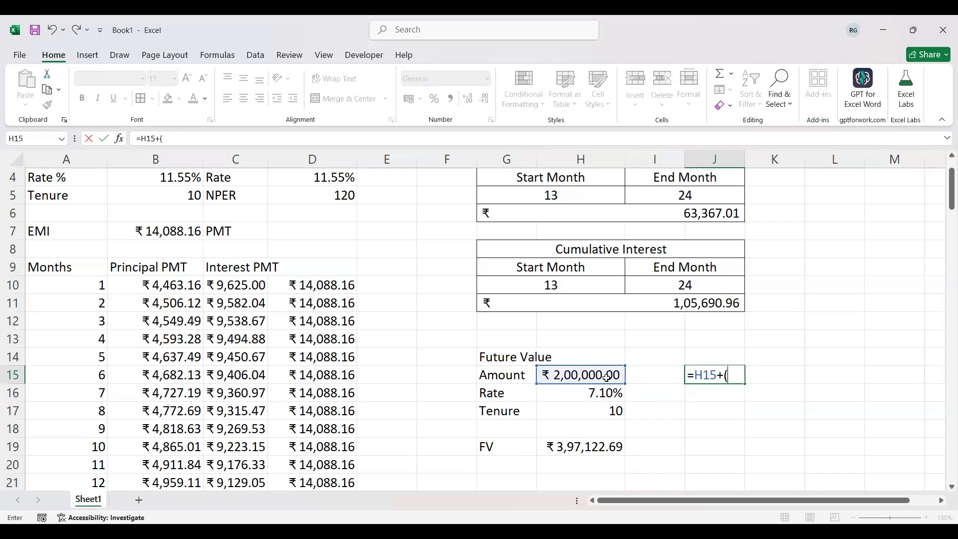
left_click(591, 375)
type("*")
left_click(587, 395)
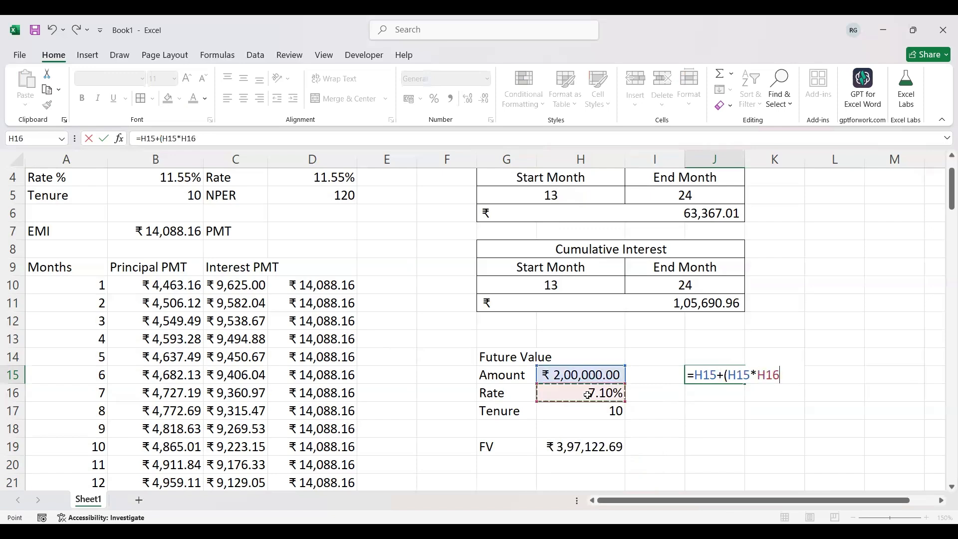
type(")")
key("Return")
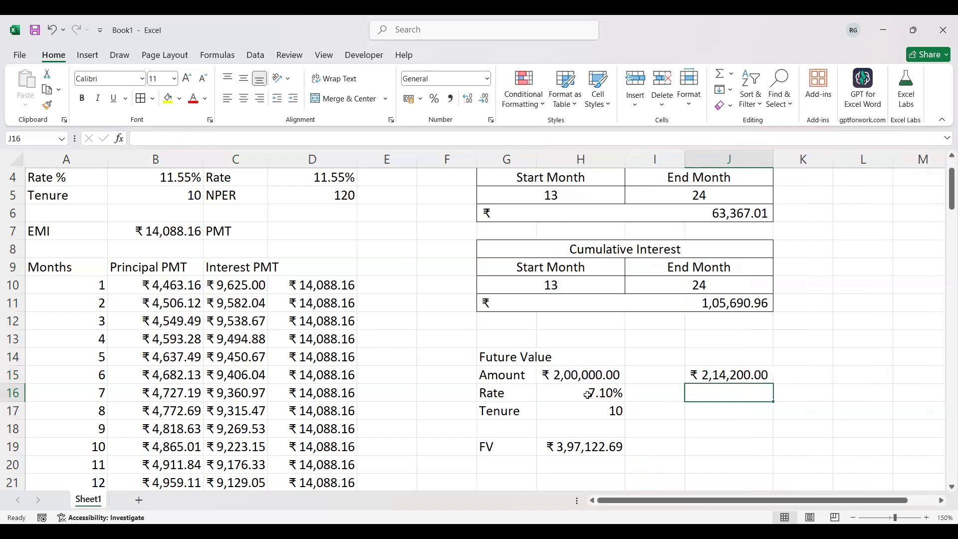
Calculate the second year's balance in J16 with =J15+(J15*$H$16), keeping the rate reference absolute
type("=")
key("Up")
type("+")
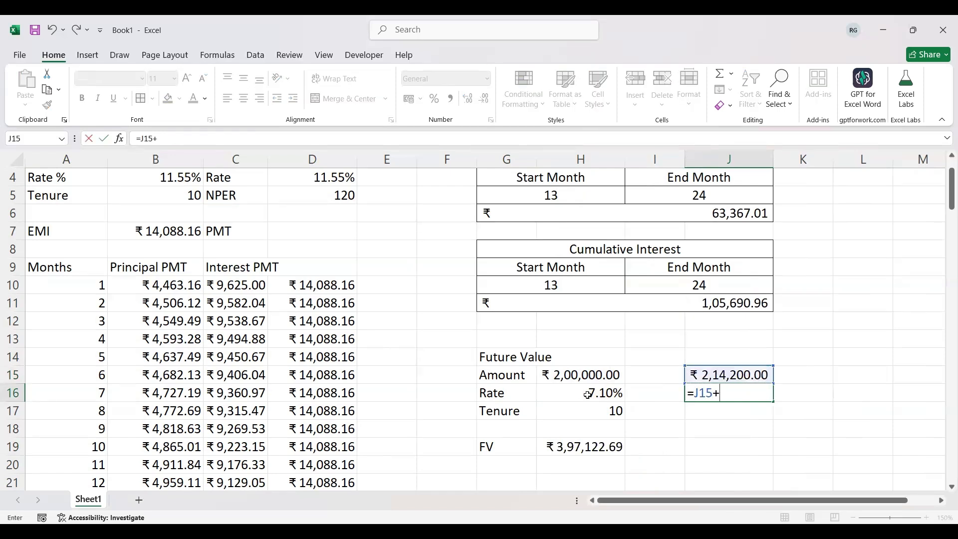
type("(")
key("Up")
type("*")
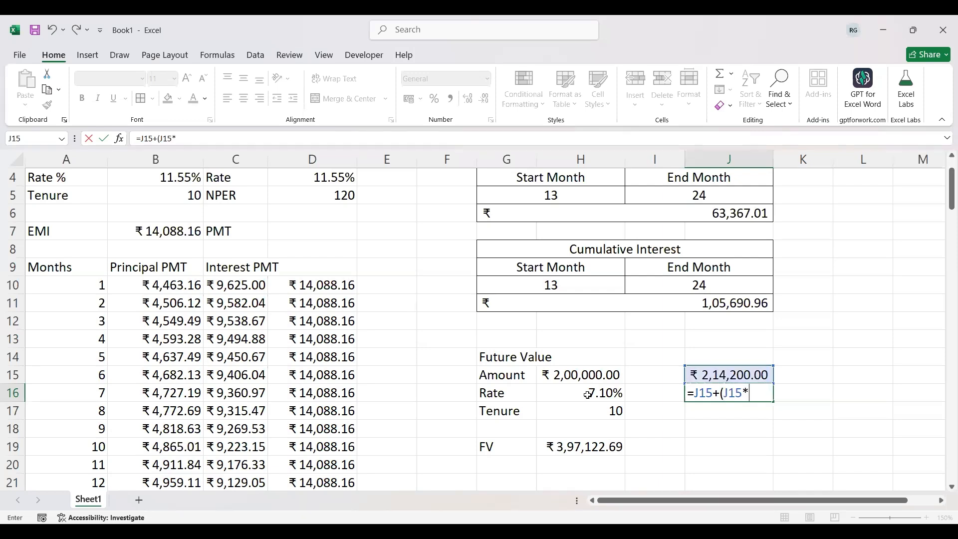
left_click(587, 393)
type(")")
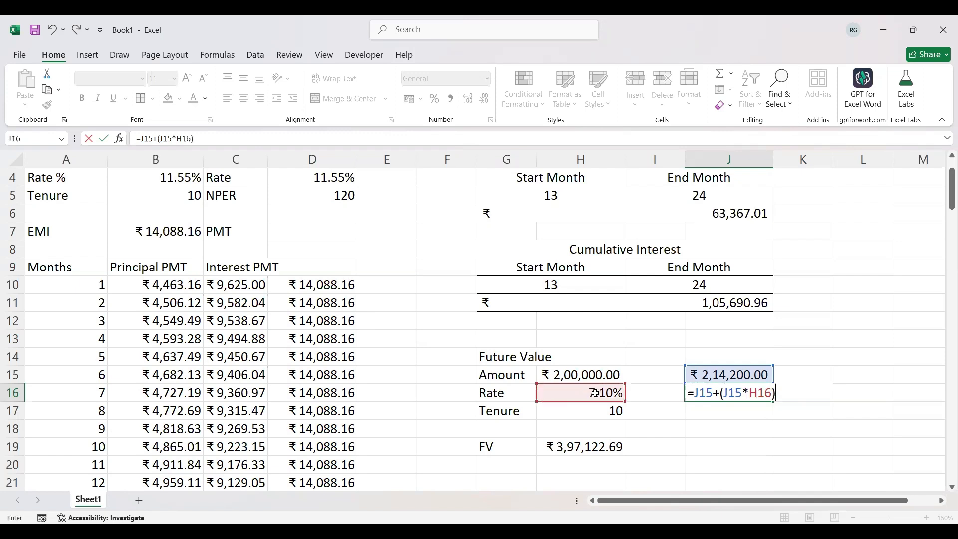
left_click(763, 392)
key("F4")
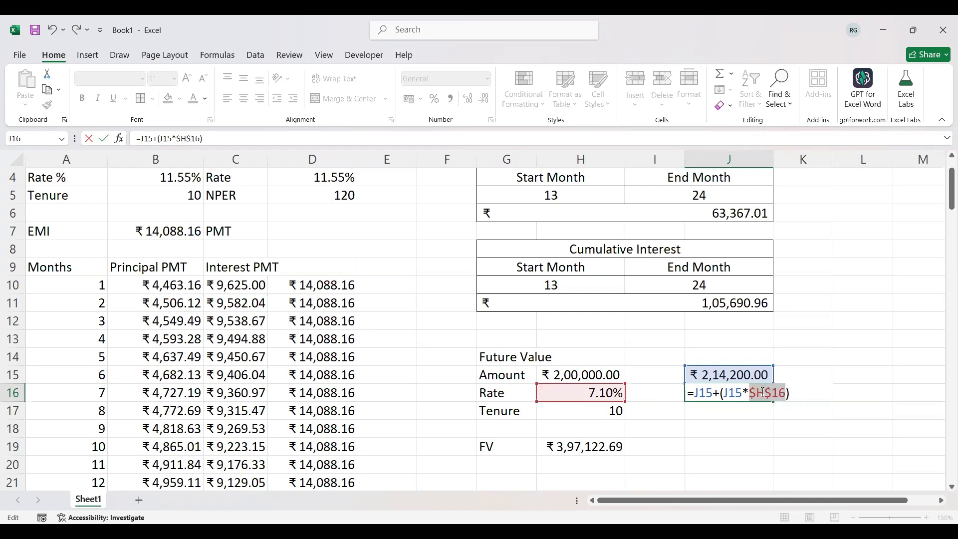
key("Return")
Fill the balance formula from J16 down to J25 and clear the surplus eleventh year in J25
left_click(765, 392)
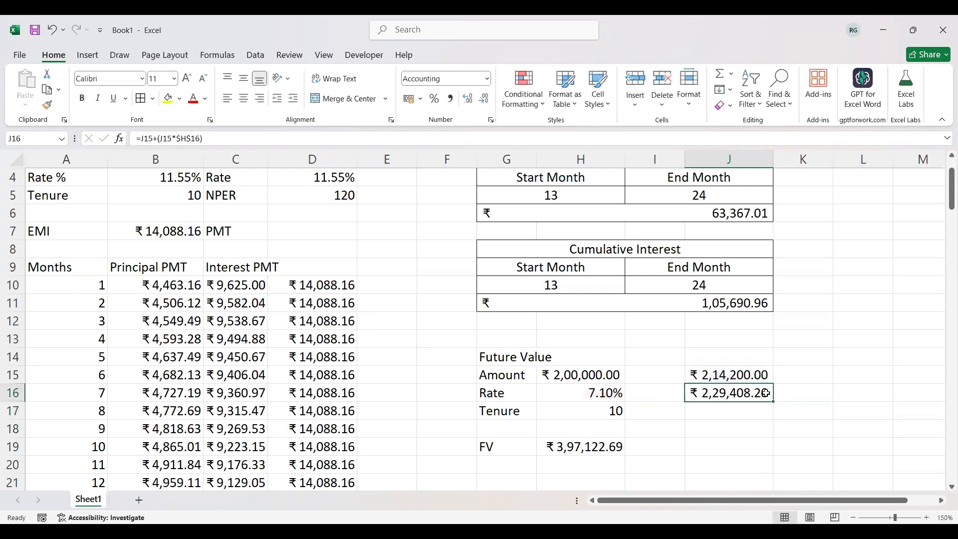
left_click_drag(772, 401, 744, 458)
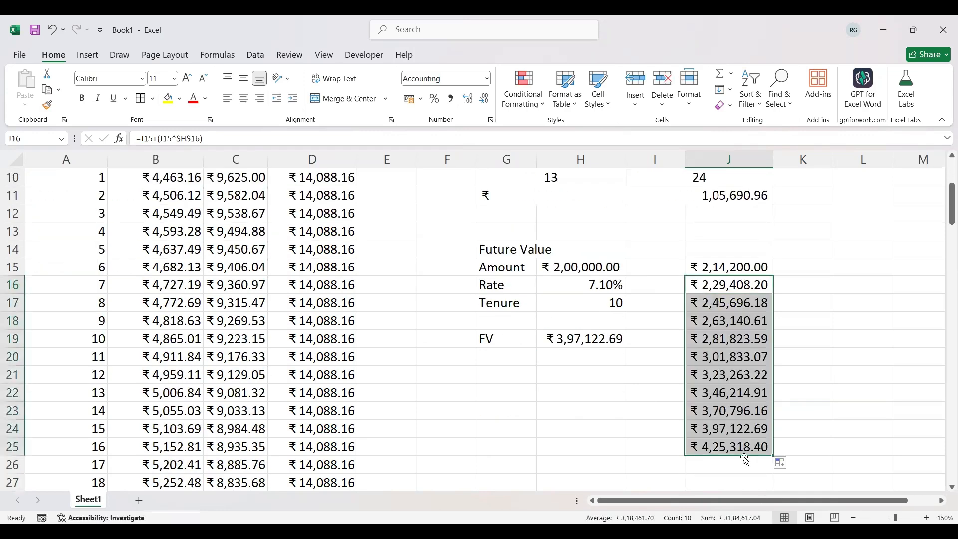
left_click(736, 447)
key("Delete")
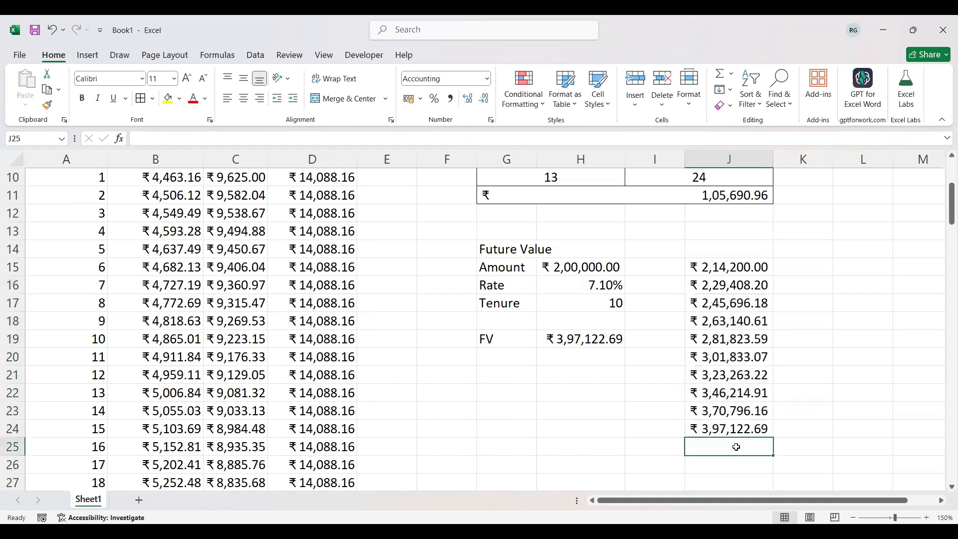
Go through the yearly balances in J15:J24 and compare the tenth year with the FV result in H19
left_click(719, 259)
key("Down")
key("Down")
key("Down")
key("Down")
key("Down")
key("Down")
key("Down")
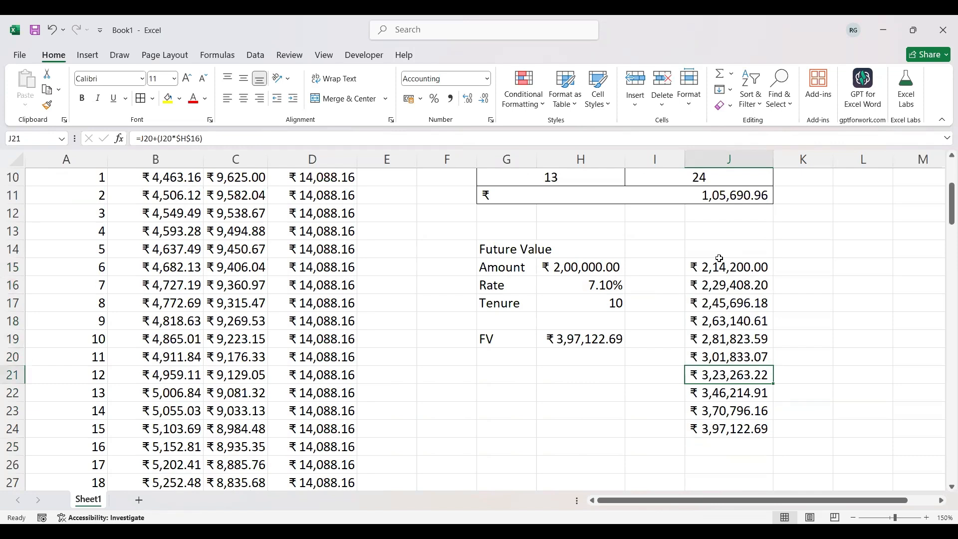
key("Down")
key("Down")
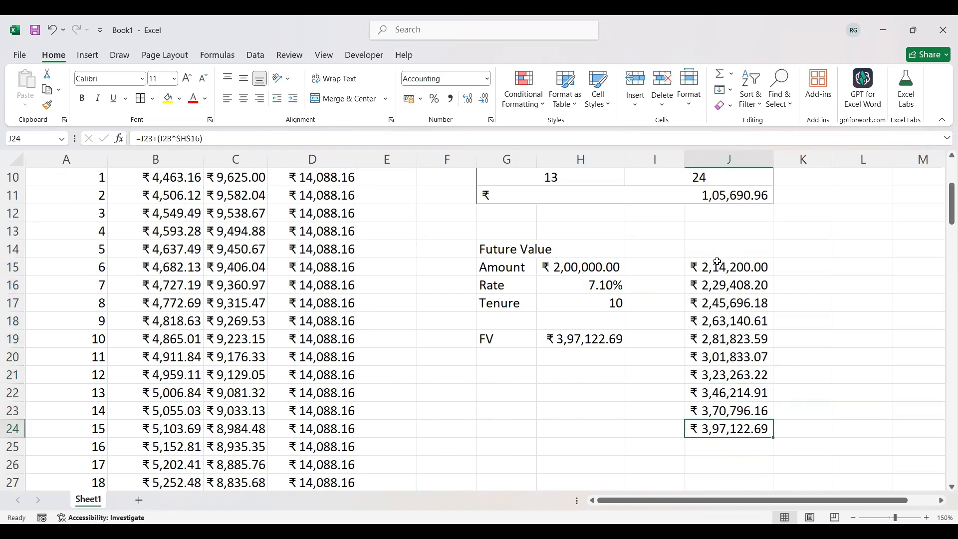
Clear the manual yearly balance check from J15:J24
left_click(716, 266)
key("shift+Down")
key("shift+Down")
key("shift+Down")
key("shift+Down")
key("shift+Down")
key("shift+Down")
key("shift+Down")
key("shift+Down")
key("shift+Down")
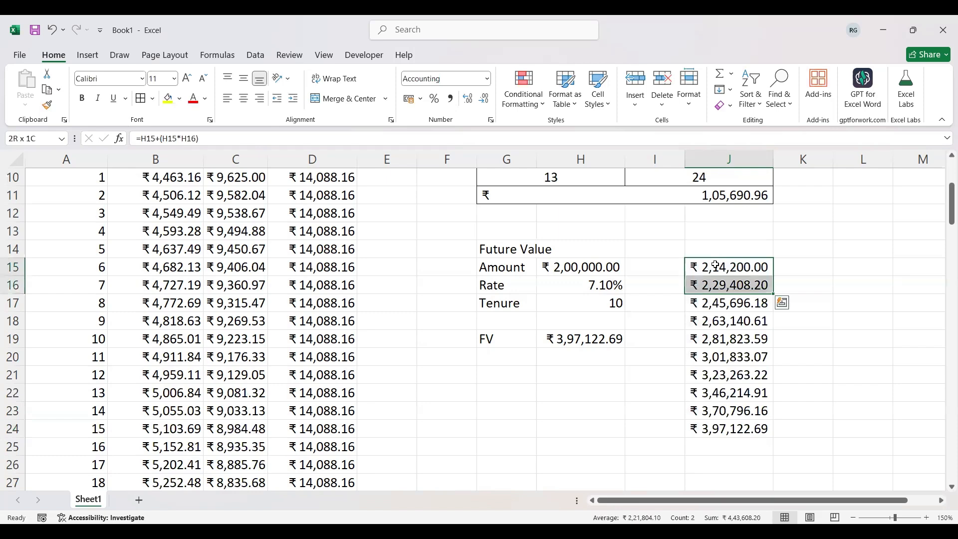
key("Delete")
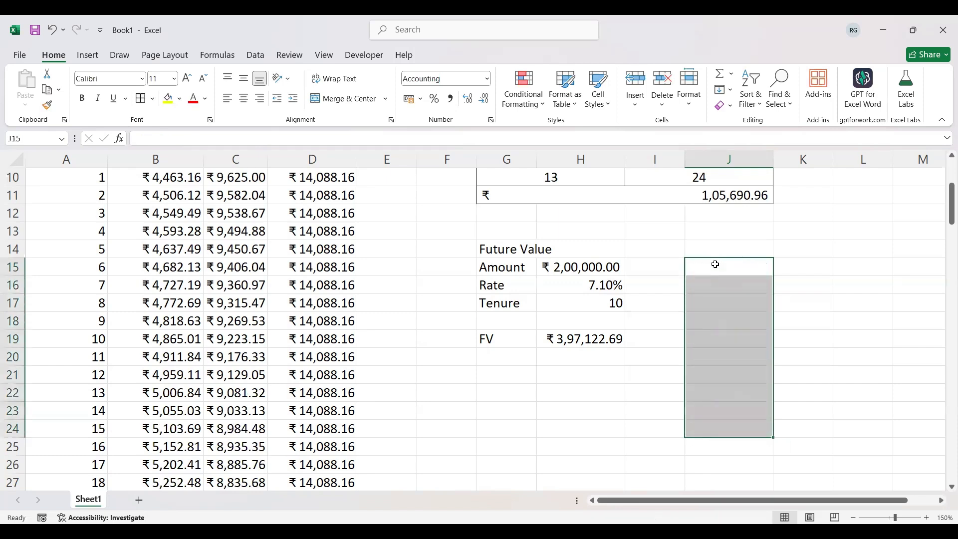